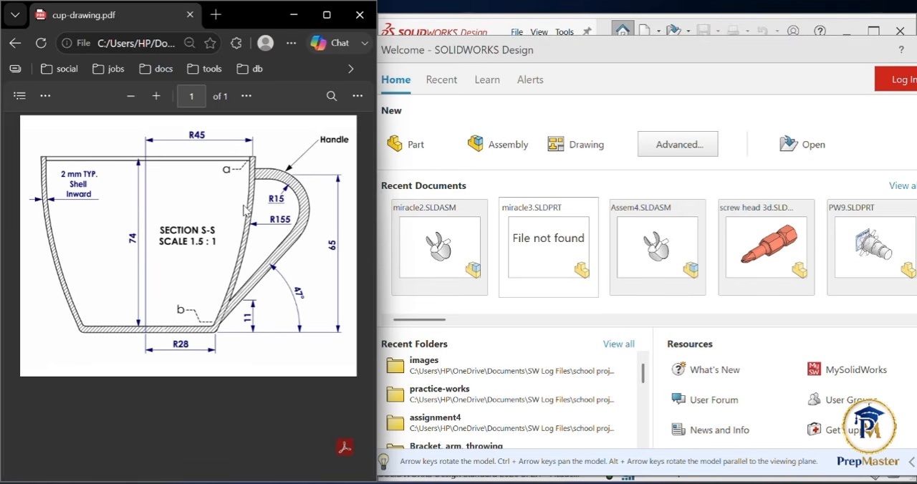
Step: Create a new part and start a sketch on the Front Plane
click(413, 146)
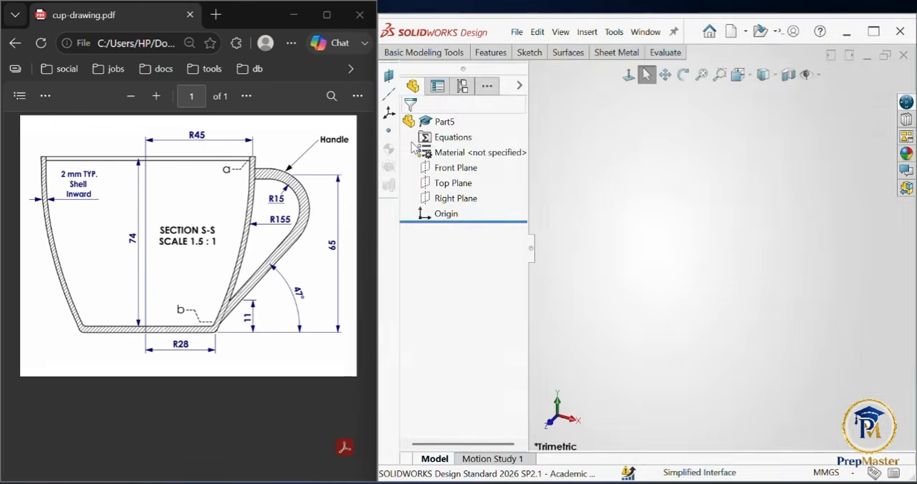
click(530, 53)
click(393, 77)
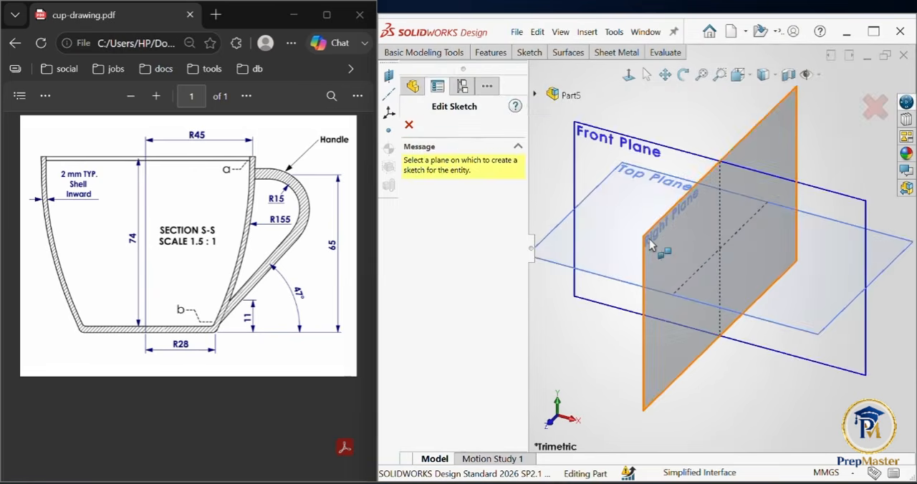
click(608, 165)
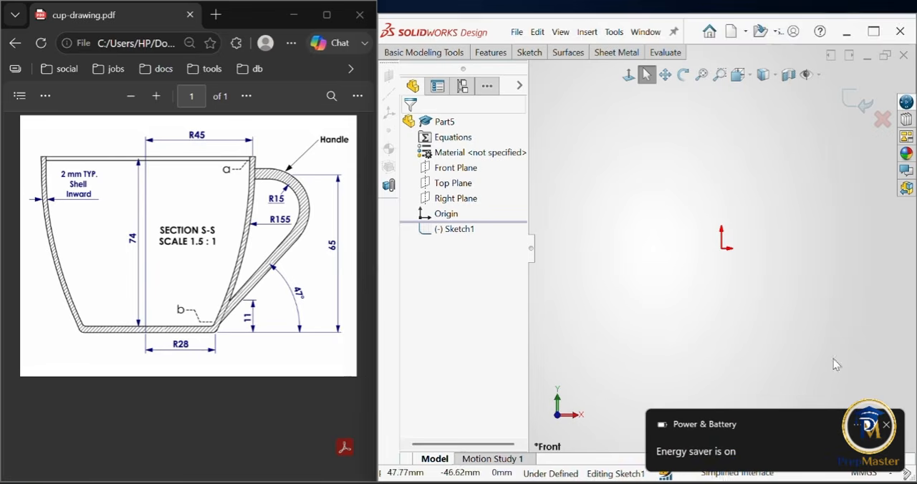
click(886, 426)
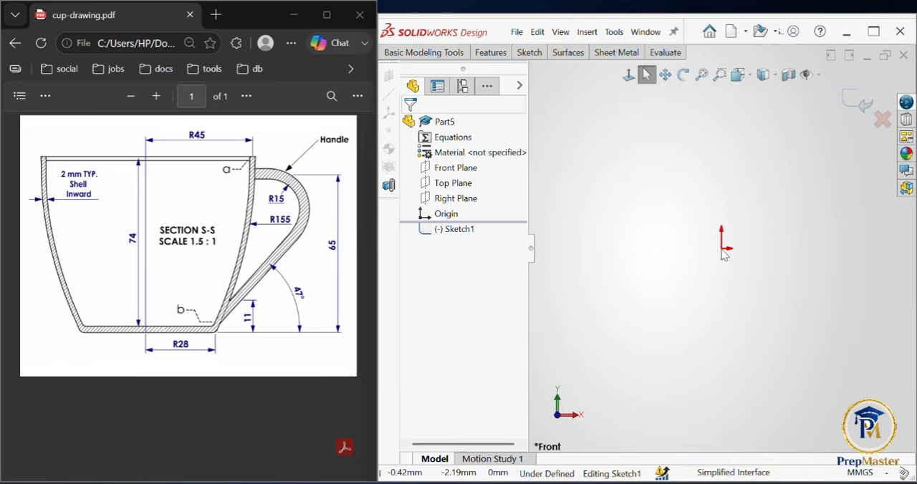
Step: Sketch a vertical centerline about 142 mm long through the origin as the cup's axis
click(530, 54)
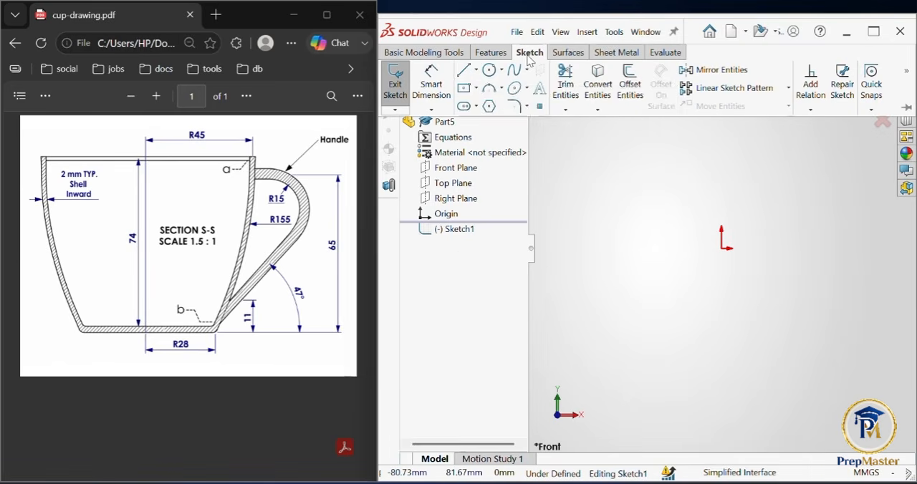
click(477, 70)
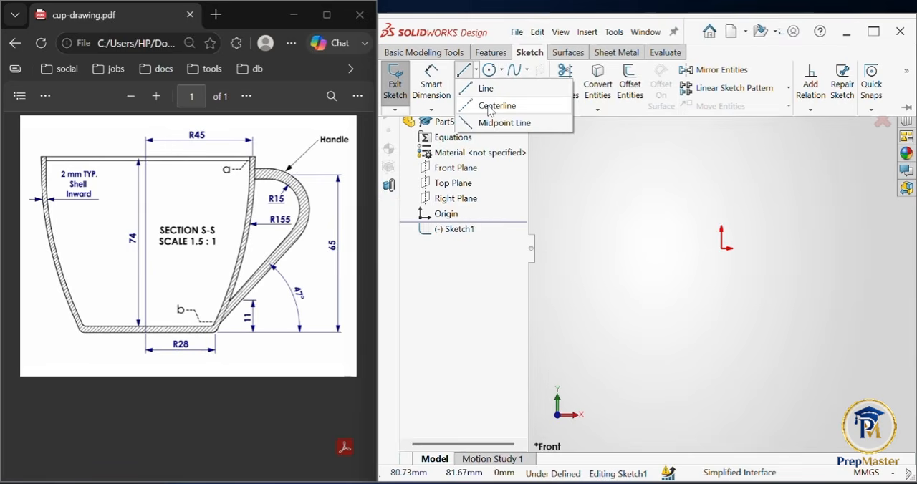
click(490, 106)
click(722, 228)
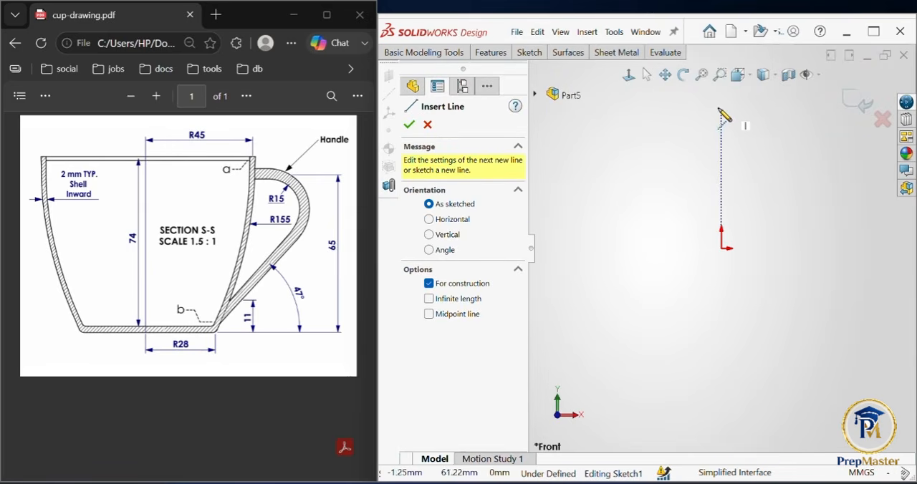
click(723, 107)
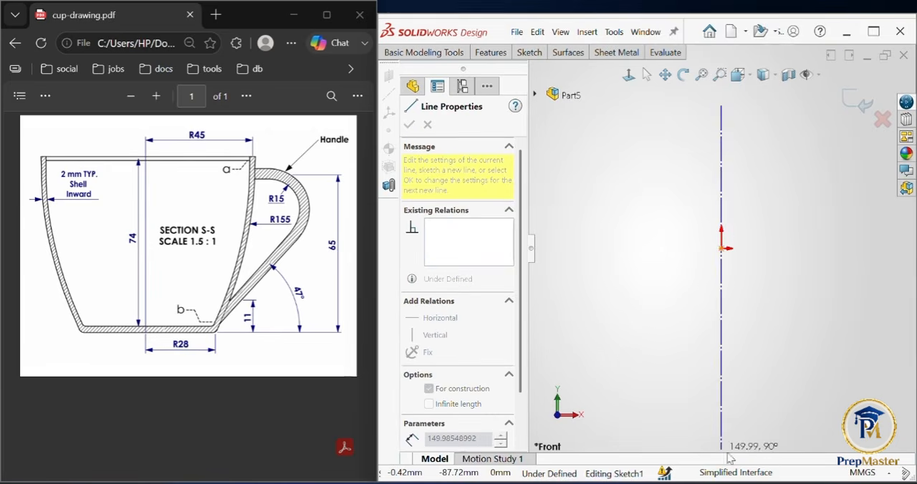
double_click(722, 430)
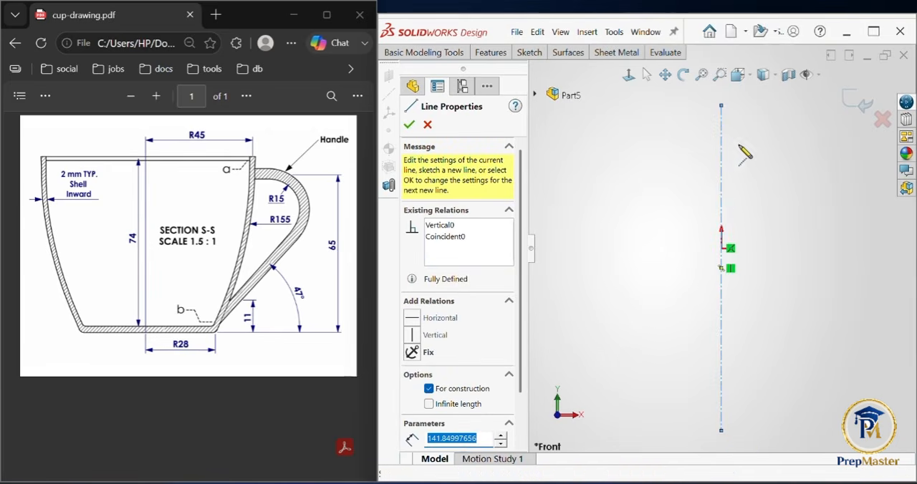
click(410, 124)
click(409, 125)
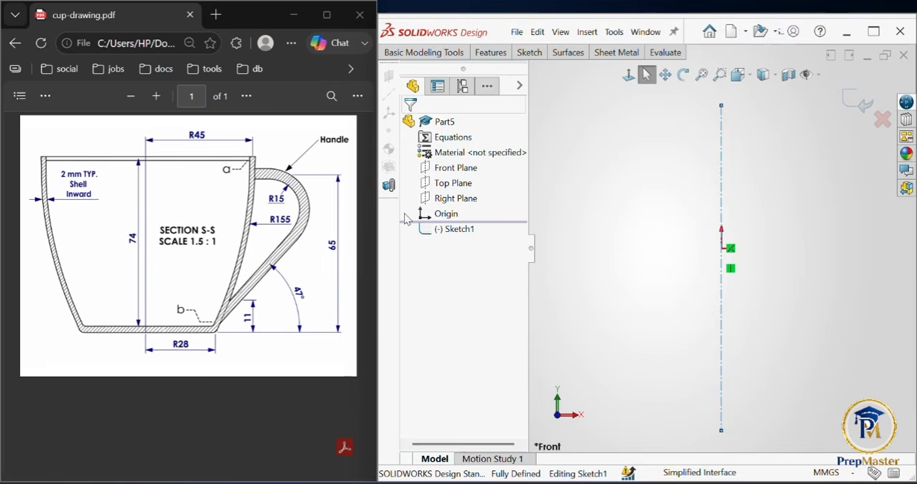
click(46, 95)
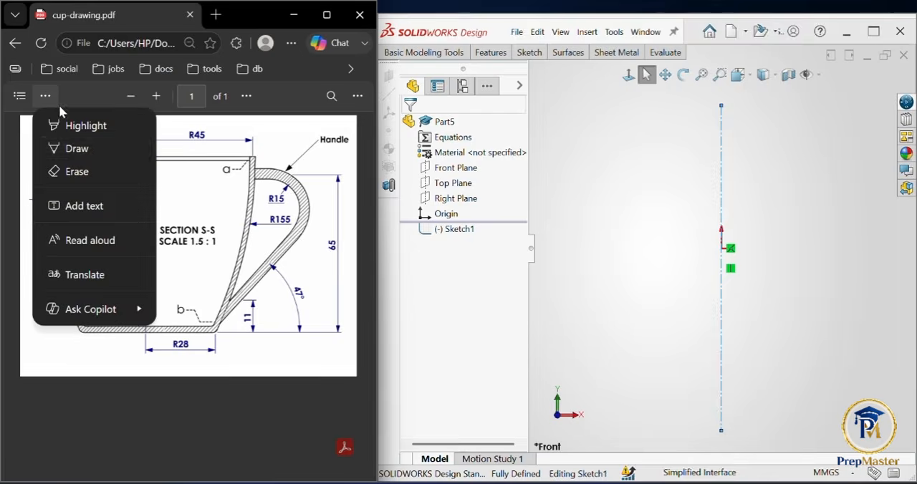
click(76, 149)
mouse_move(147, 133)
mouse_down()
mouse_move(147, 342)
mouse_move(79, 337)
mouse_move(25, 186)
mouse_move(94, 138)
mouse_move(150, 160)
mouse_up()
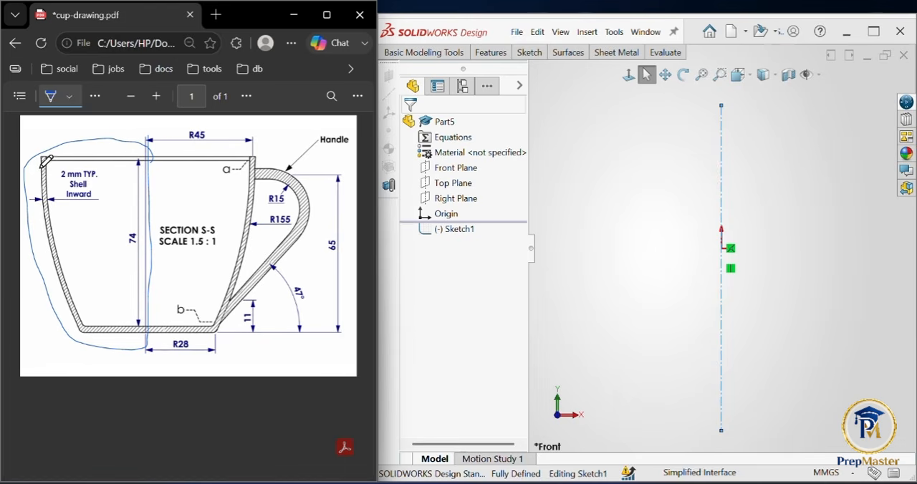
mouse_move(79, 141)
mouse_down()
mouse_move(133, 312)
mouse_move(190, 154)
mouse_move(146, 143)
mouse_up()
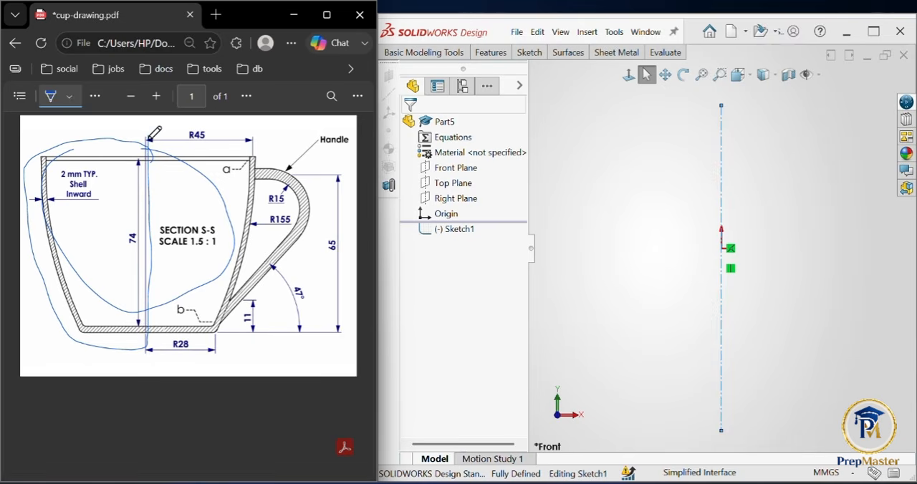
drag(149, 140, 146, 349)
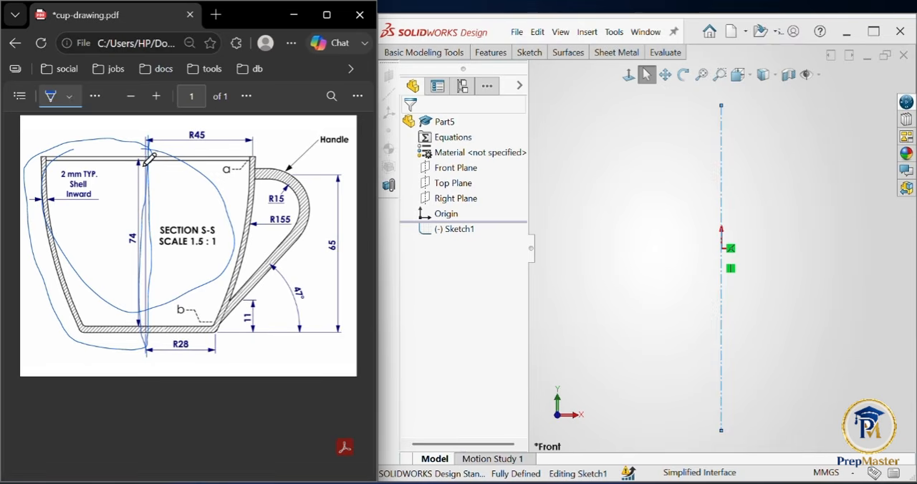
mouse_move(45, 159)
mouse_down()
mouse_move(65, 313)
mouse_move(111, 332)
mouse_move(80, 301)
mouse_move(58, 165)
mouse_move(143, 164)
mouse_move(50, 237)
mouse_move(276, 194)
mouse_move(93, 156)
mouse_up()
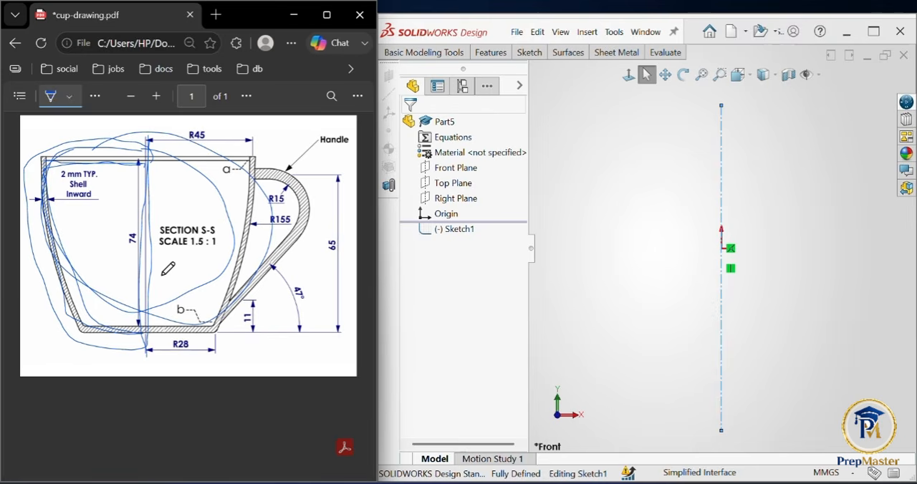
click(41, 43)
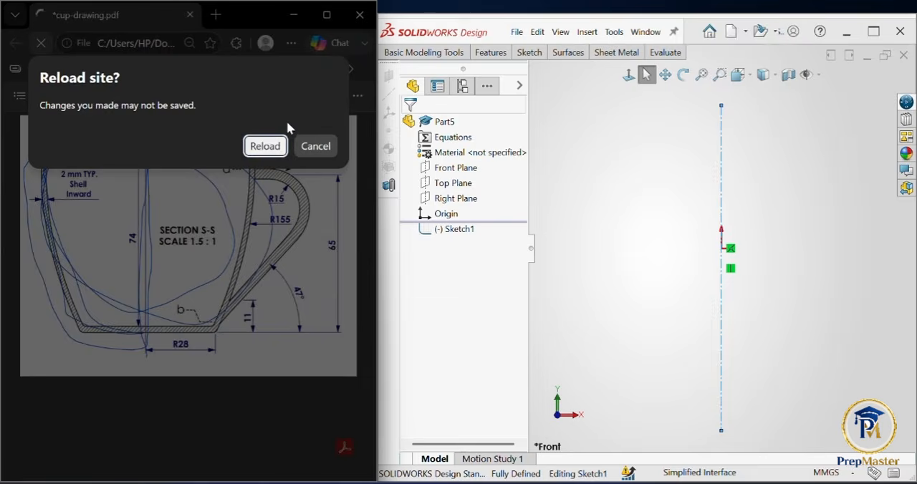
click(264, 146)
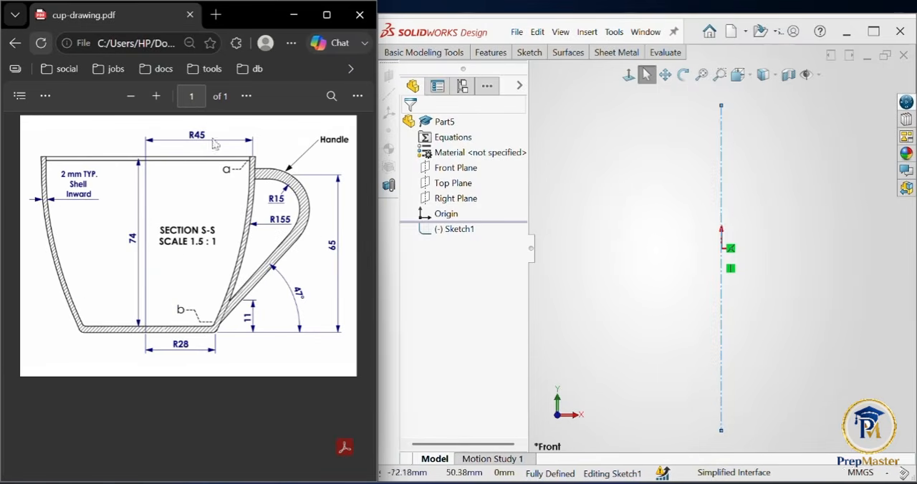
Step: Switch to the cup drawing PDF and trace the left wall and base up to the centre line in freehand ink
click(46, 96)
click(73, 147)
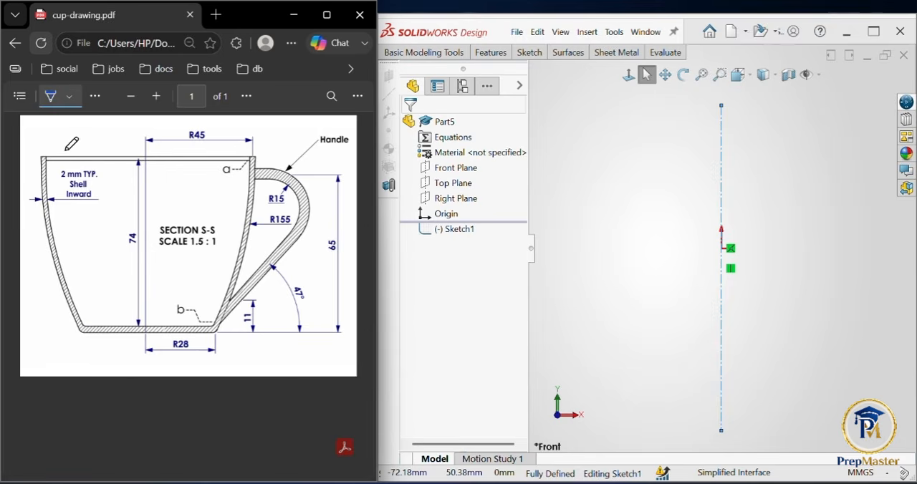
mouse_move(45, 164)
mouse_down()
mouse_move(79, 321)
mouse_move(148, 330)
mouse_up()
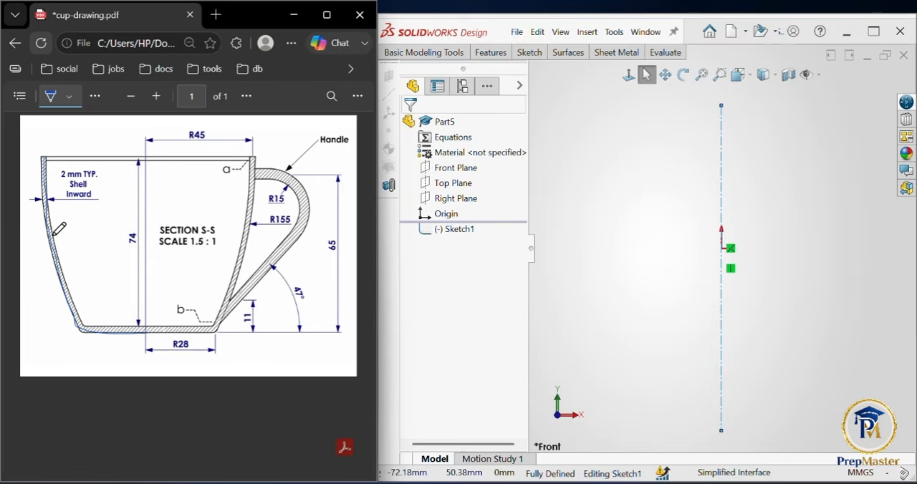
Step: Back in SOLIDWORKS, sketch a horizontal base line about 62 mm long from the lower part of the vertical centerline toward the left
click(530, 55)
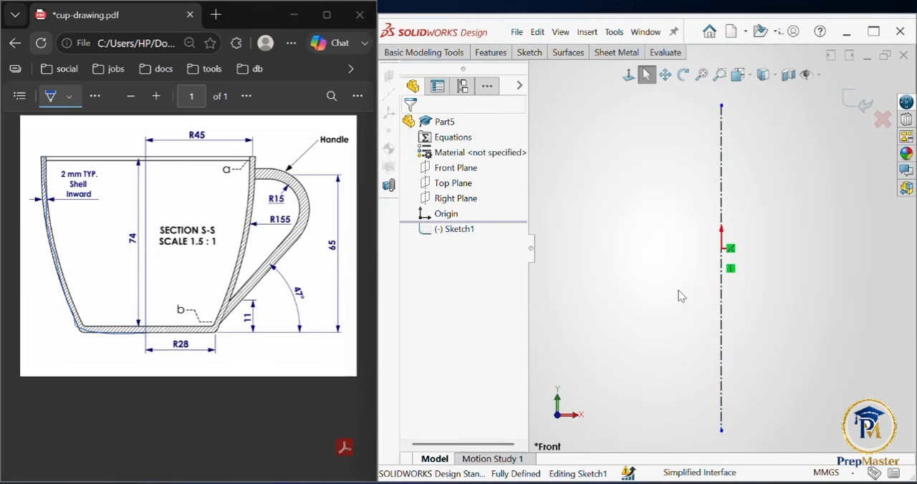
key(l)
click(721, 375)
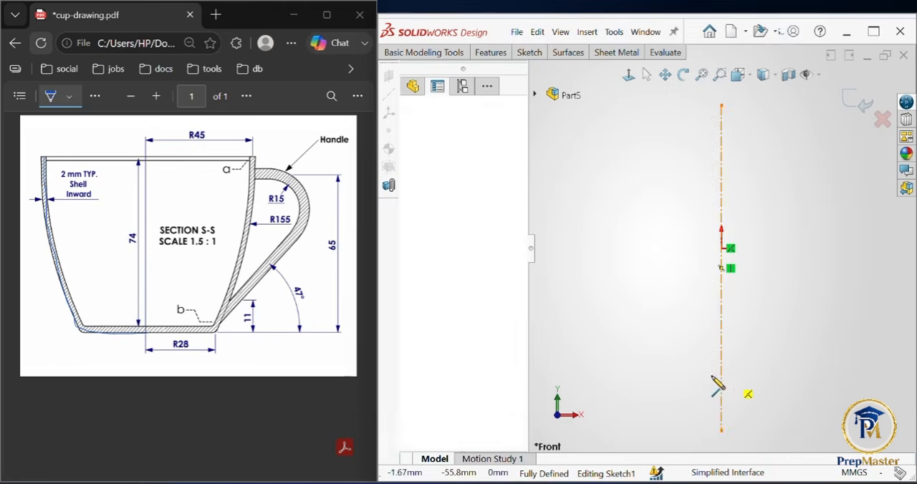
double_click(580, 376)
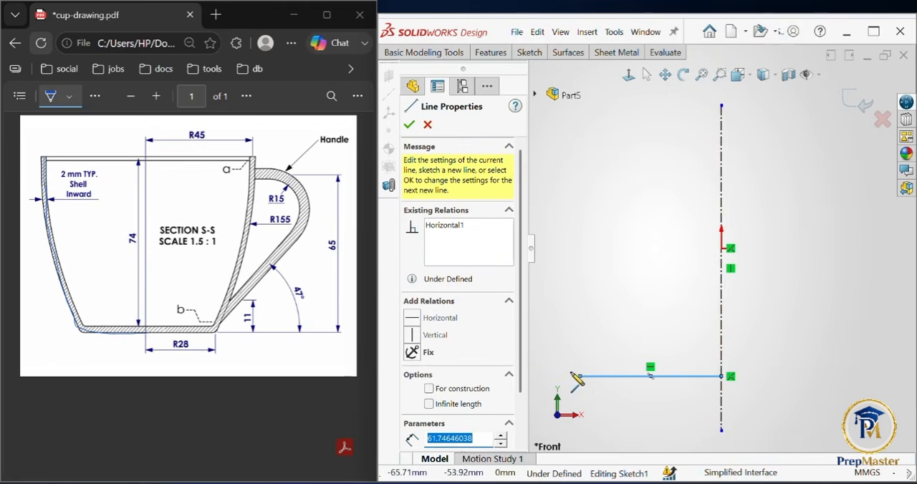
Step: Shade the cup's left wall and the left half of its base with freehand strokes in the PDF drawing
mouse_move(43, 197)
mouse_down()
mouse_move(78, 327)
mouse_move(48, 207)
mouse_up()
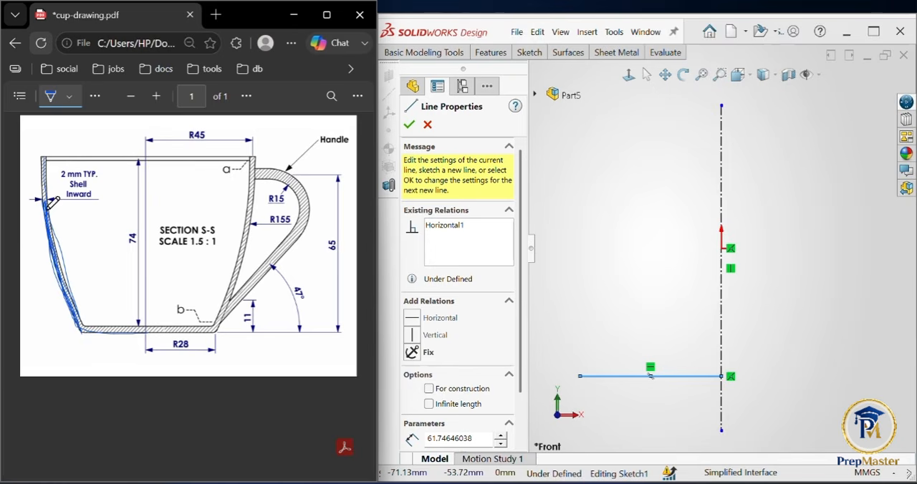
mouse_move(54, 245)
mouse_down()
mouse_move(84, 314)
mouse_move(62, 250)
mouse_up()
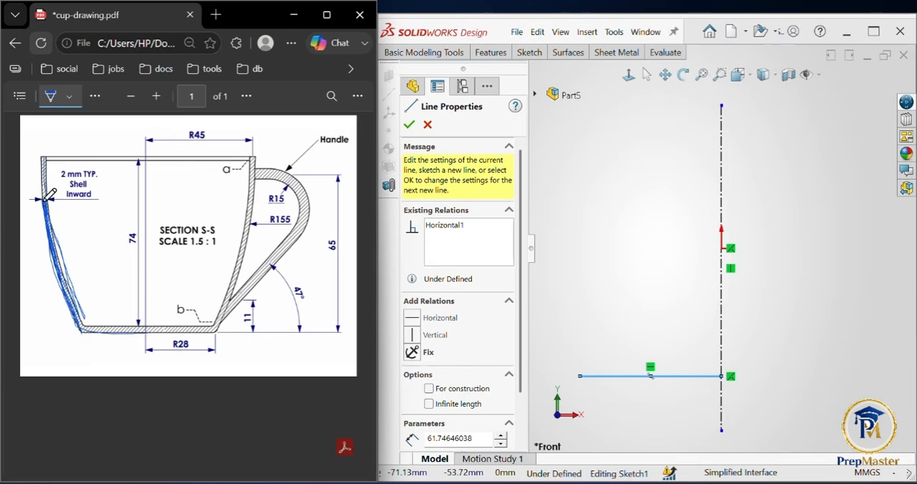
mouse_move(46, 199)
mouse_down()
mouse_move(85, 327)
mouse_move(49, 247)
mouse_move(43, 209)
mouse_move(86, 323)
mouse_move(44, 199)
mouse_up()
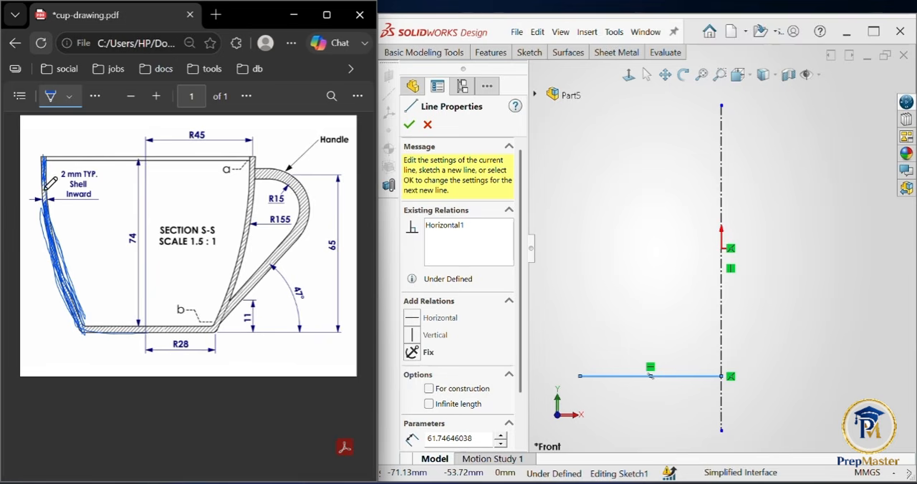
drag(45, 190, 44, 187)
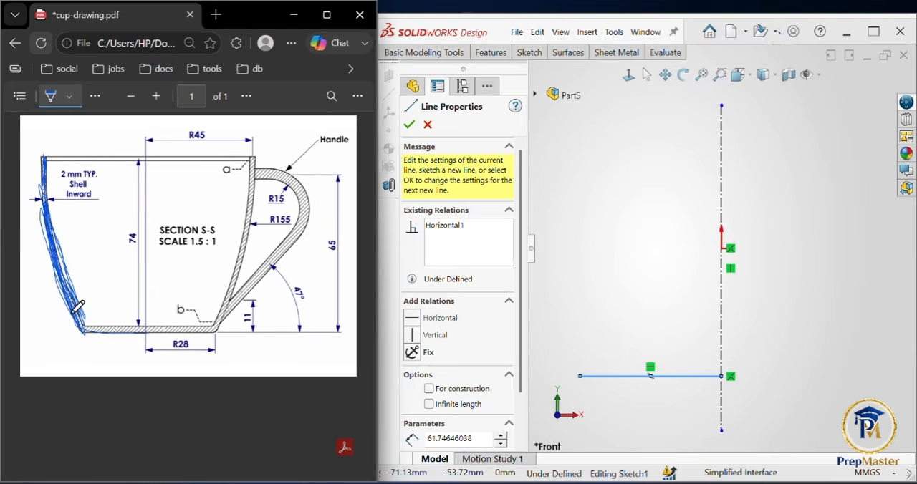
mouse_move(70, 299)
mouse_down()
mouse_move(81, 327)
mouse_move(113, 332)
mouse_move(89, 331)
mouse_move(136, 334)
mouse_up()
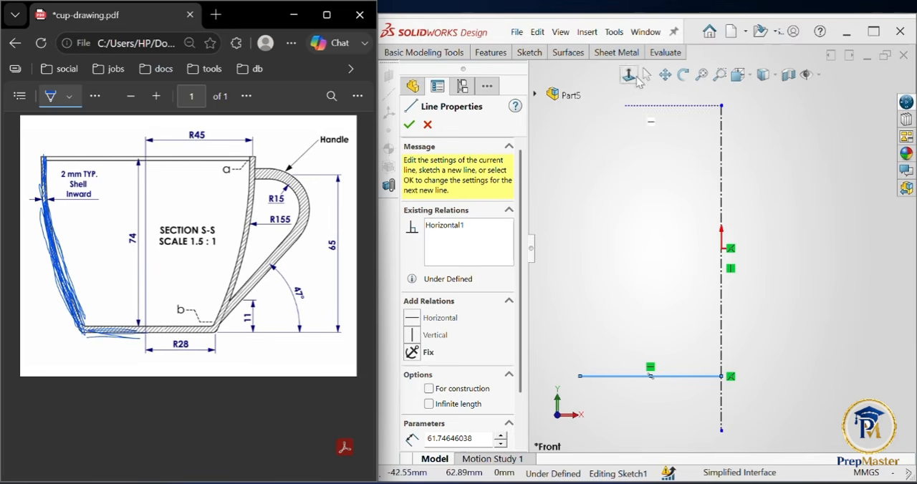
Step: In the SOLIDWORKS sketch, add a horizontal centerline about 73 mm long from the upper part of the vertical centerline toward the left
click(529, 53)
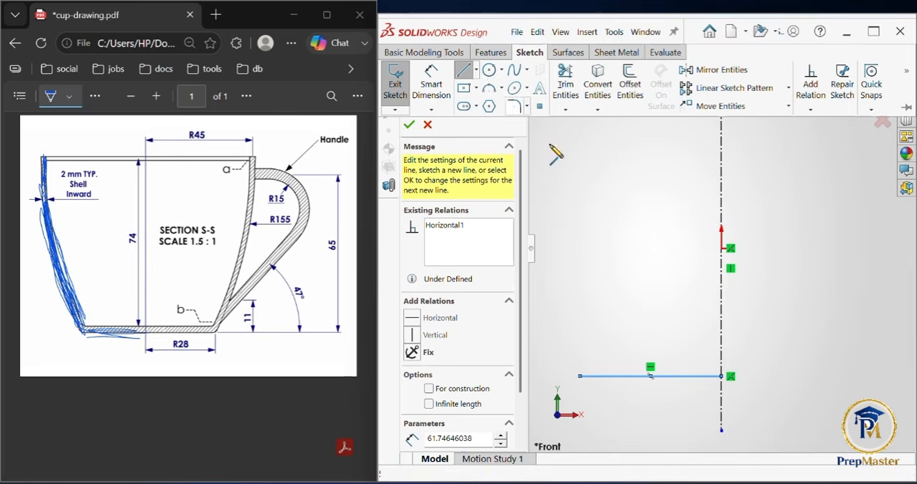
click(476, 70)
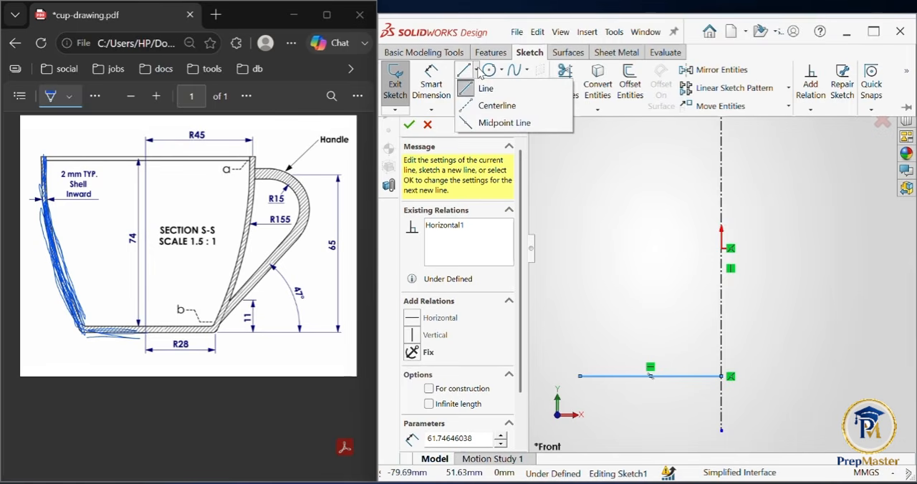
click(513, 107)
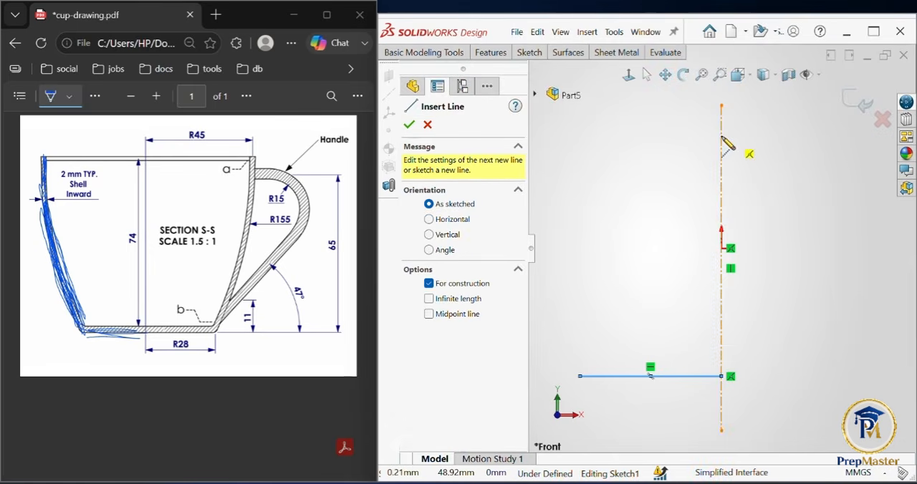
click(722, 135)
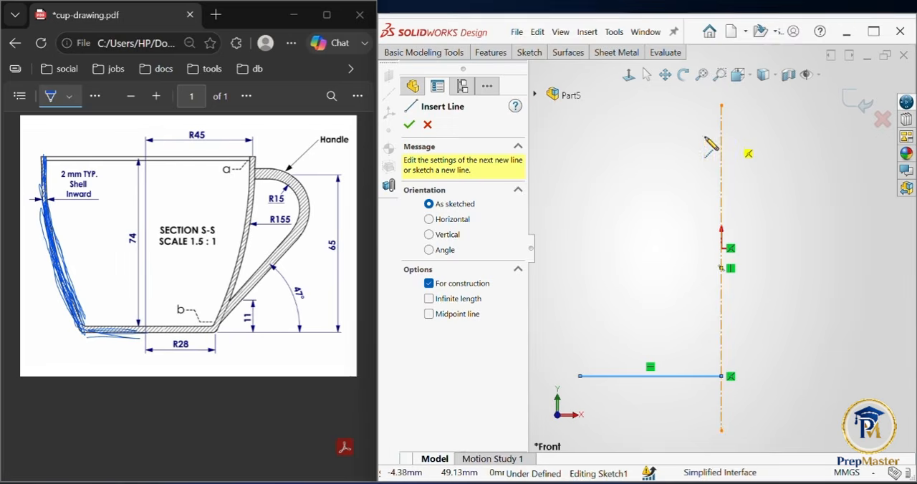
click(555, 135)
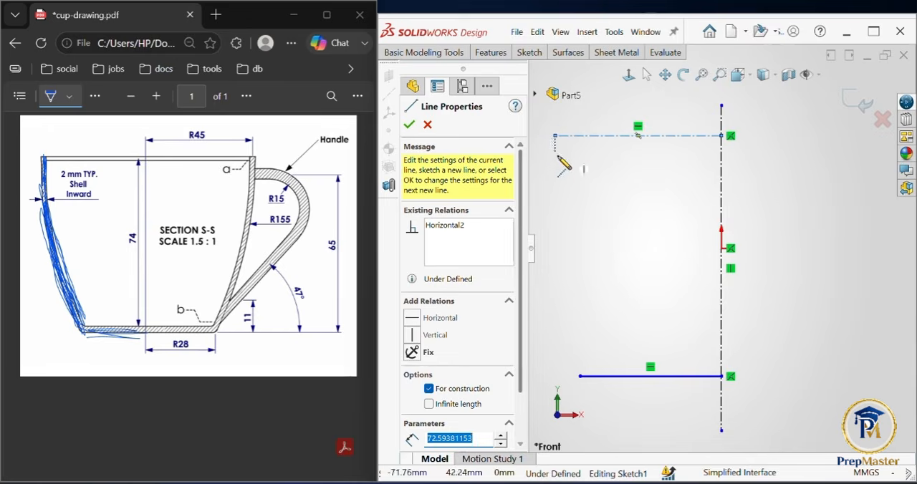
key(Escape)
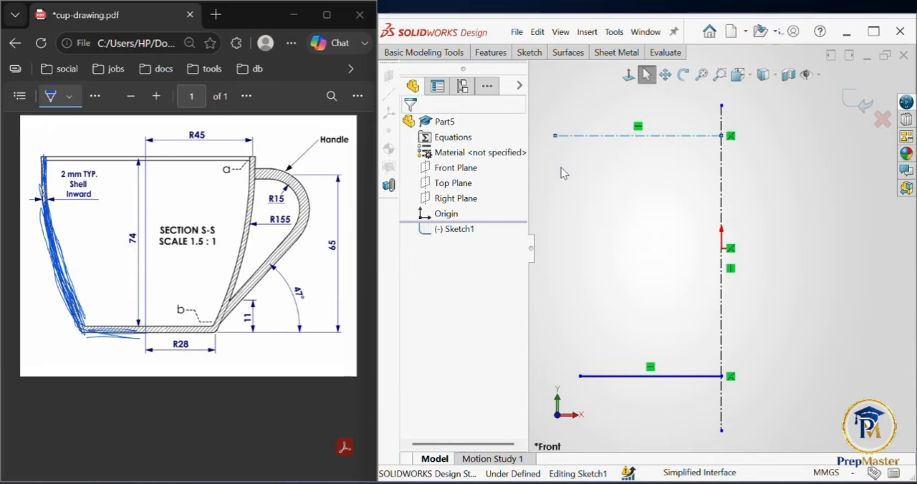
Step: Sketch a vertical line about 24 mm long downward from the outer end of the upper horizontal centerline
key(l)
mouse_move(555, 135)
mouse_down()
mouse_move(563, 184)
mouse_move(573, 191)
mouse_up()
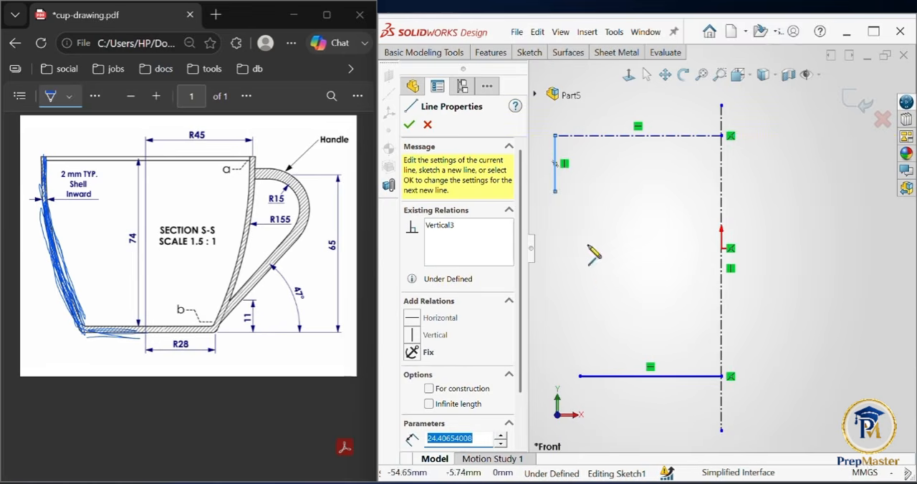
Step: Dimension the horizontal base line to 28 mm, circling the matching R28 radius in the PDF drawing
click(529, 56)
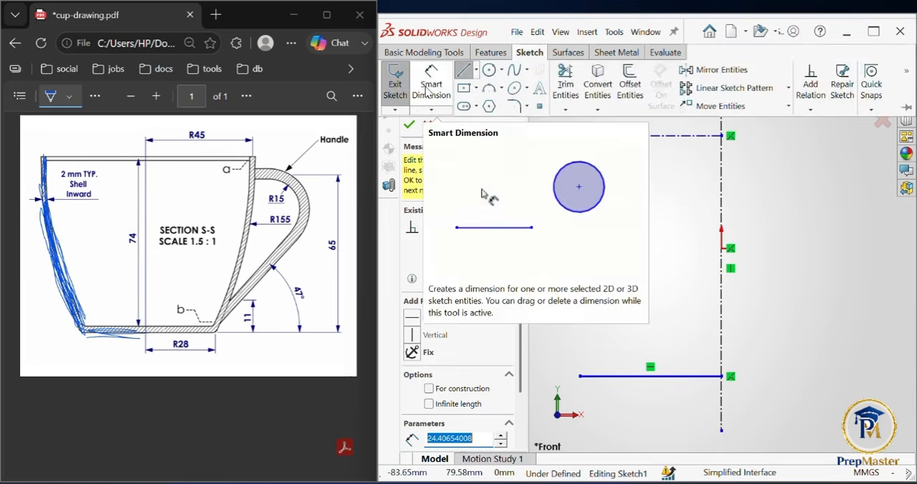
click(430, 81)
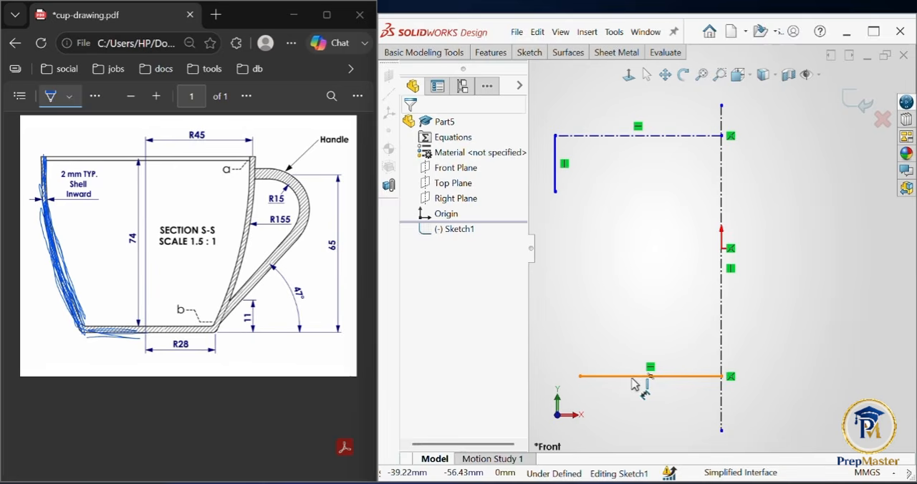
click(634, 378)
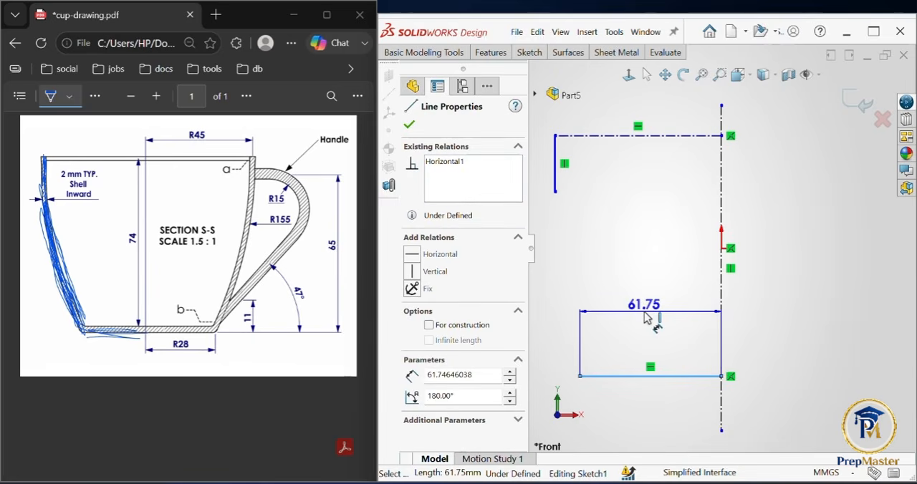
click(648, 318)
mouse_move(209, 340)
mouse_down()
mouse_move(176, 334)
mouse_move(169, 351)
mouse_up()
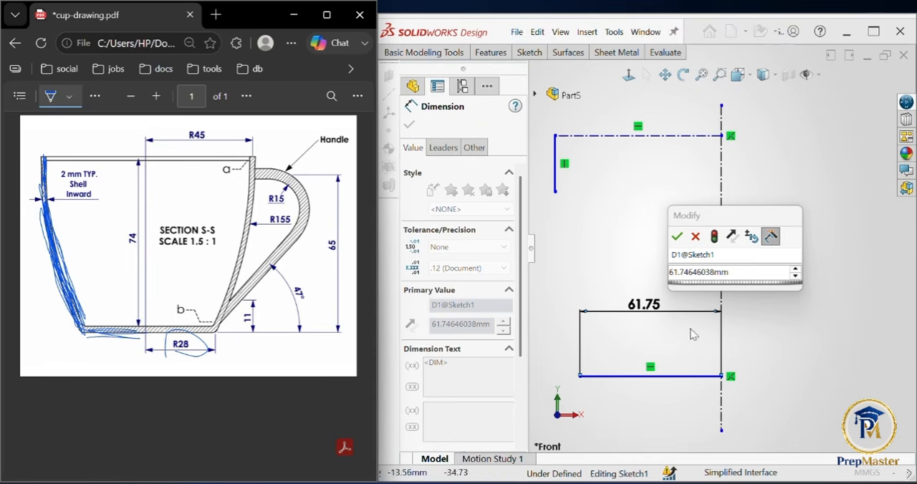
click(738, 273)
text(2)
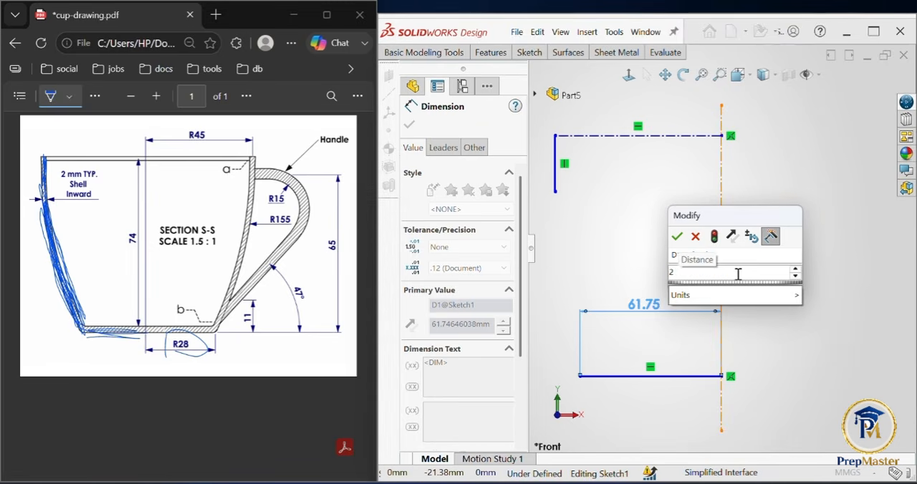
text(8)
key(Return)
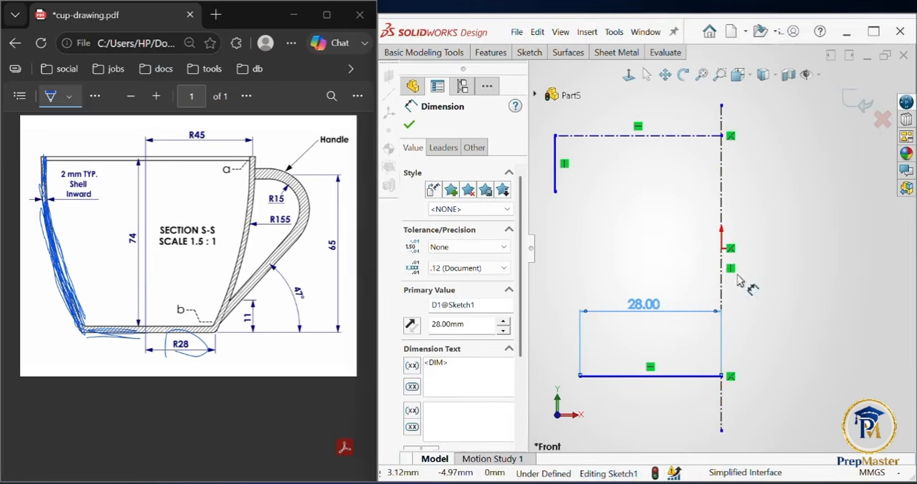
Step: Dimension the upper horizontal centerline to 45 mm and place the dimension above the line
click(628, 140)
click(634, 174)
text(45)
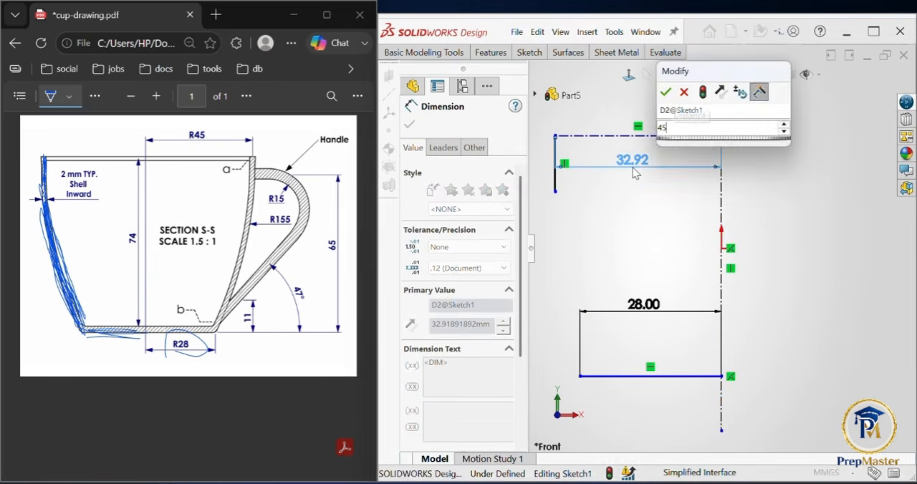
key(Return)
scroll(811, 215, up, 3)
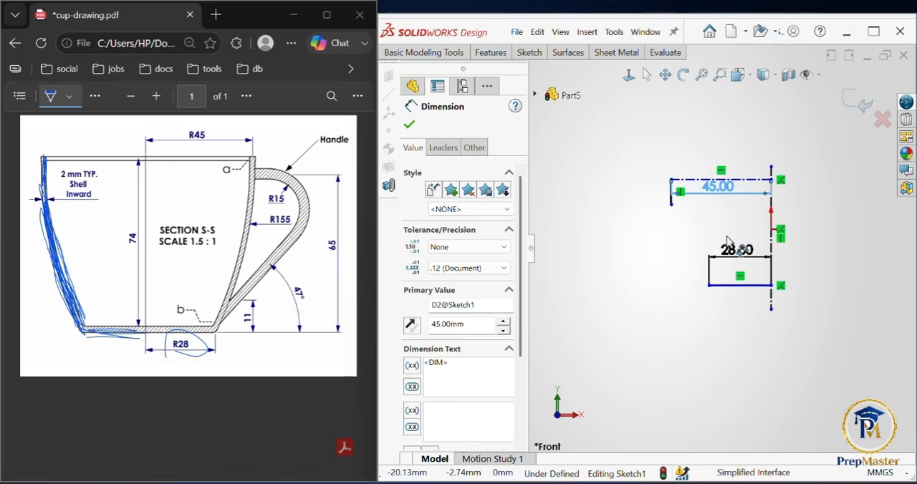
scroll(728, 242, down, 3)
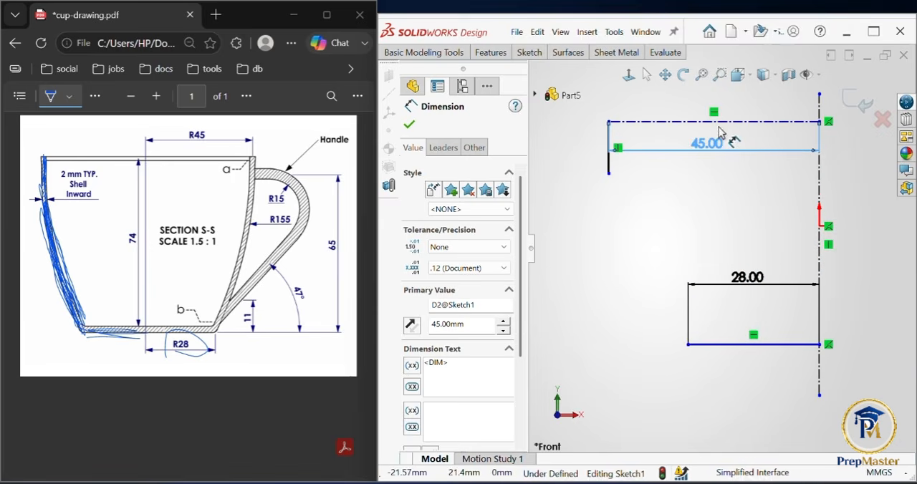
drag(708, 145, 717, 107)
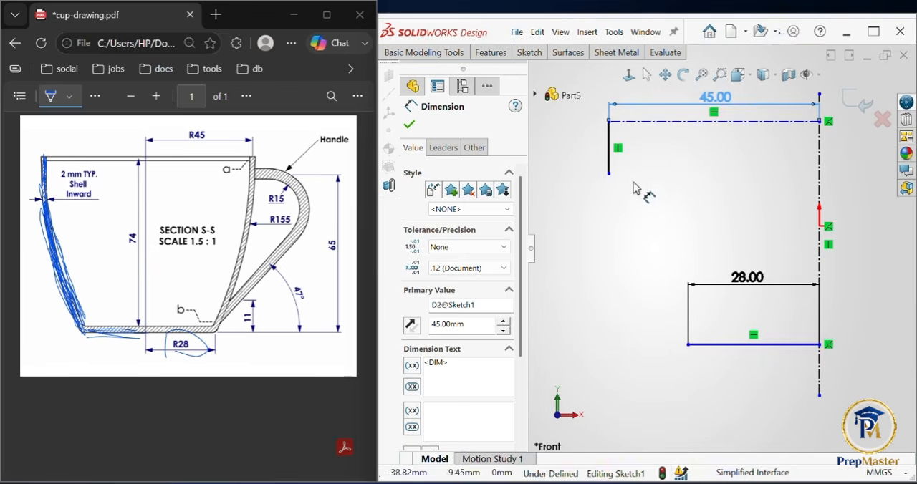
Step: Dimension the vertical distance between the upper horizontal centerline and the base line to 74 mm
click(799, 123)
click(787, 345)
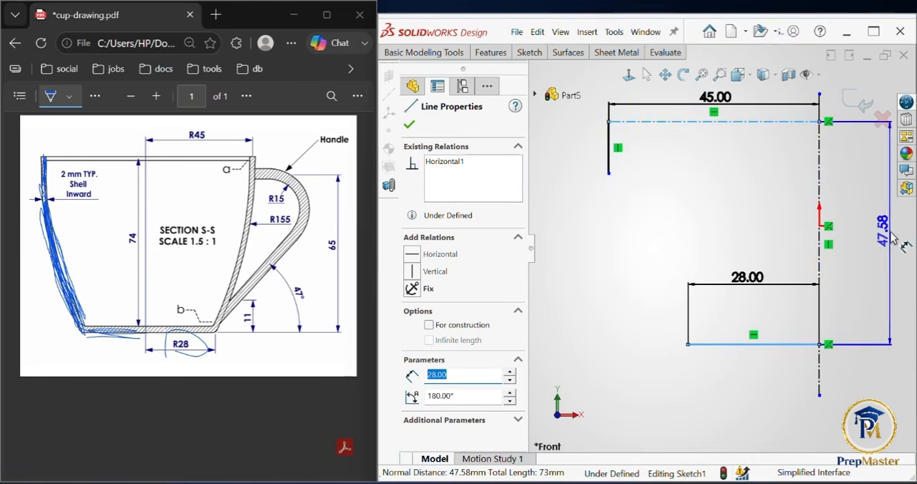
click(876, 242)
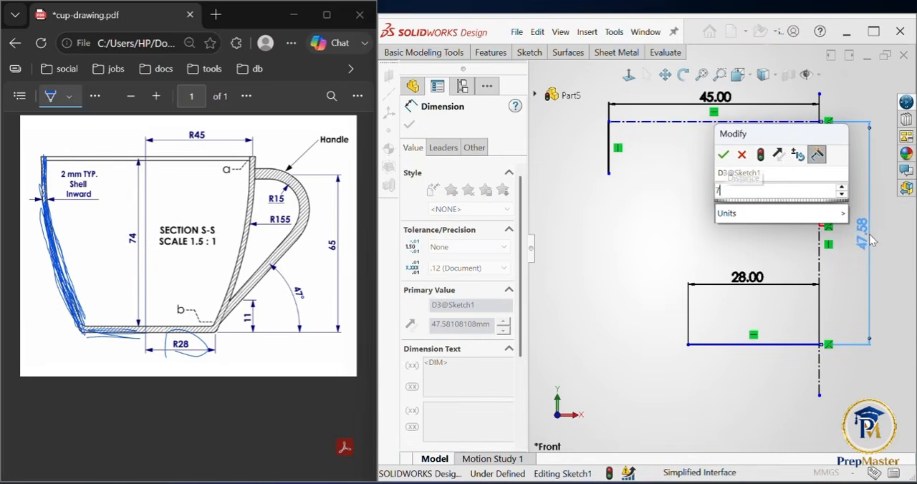
text(74)
key(Return)
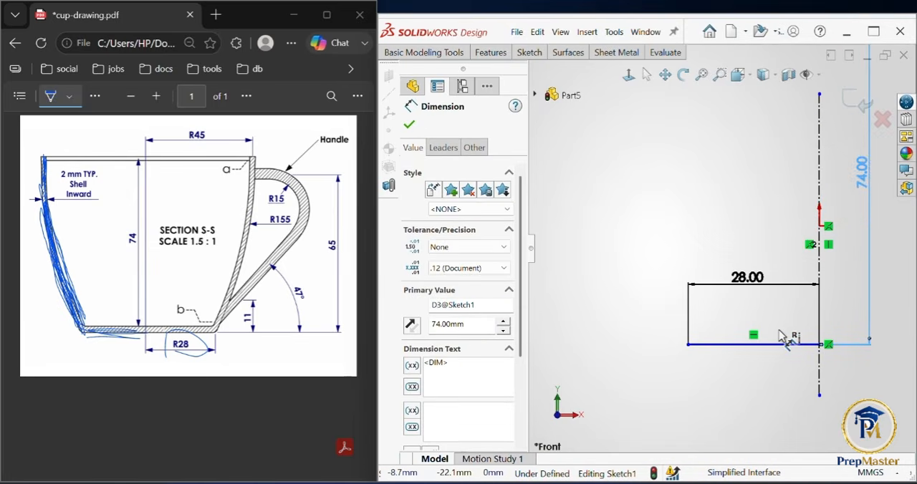
key(f)
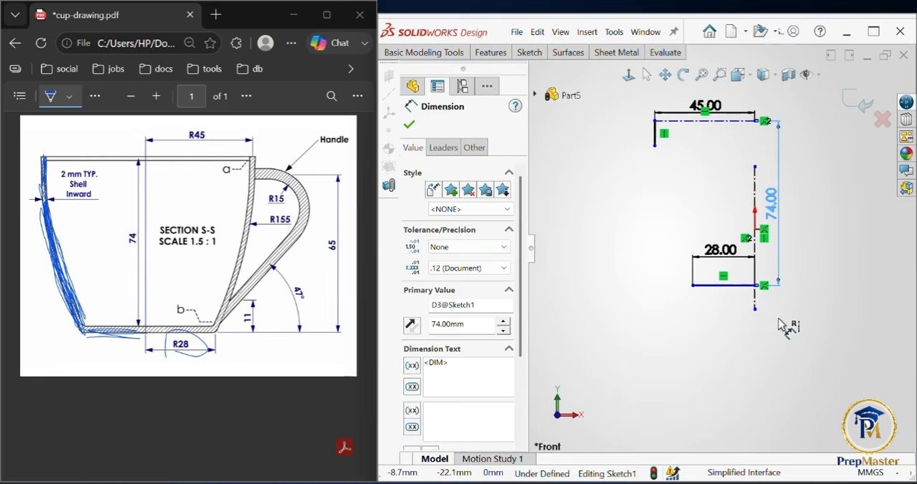
click(409, 125)
Step: Stretch the vertical centerline past the upper centerline and below the base line, and move the 45 mm dimension higher
click(648, 75)
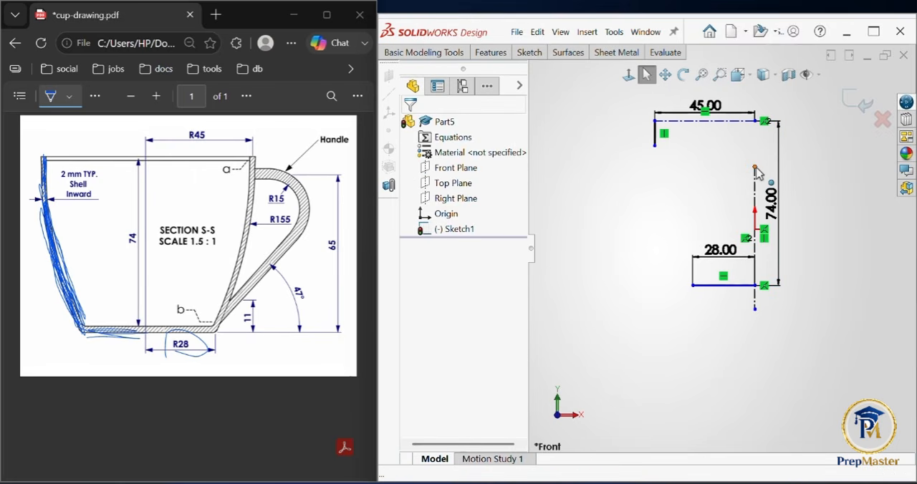
click(757, 135)
drag(759, 138, 764, 96)
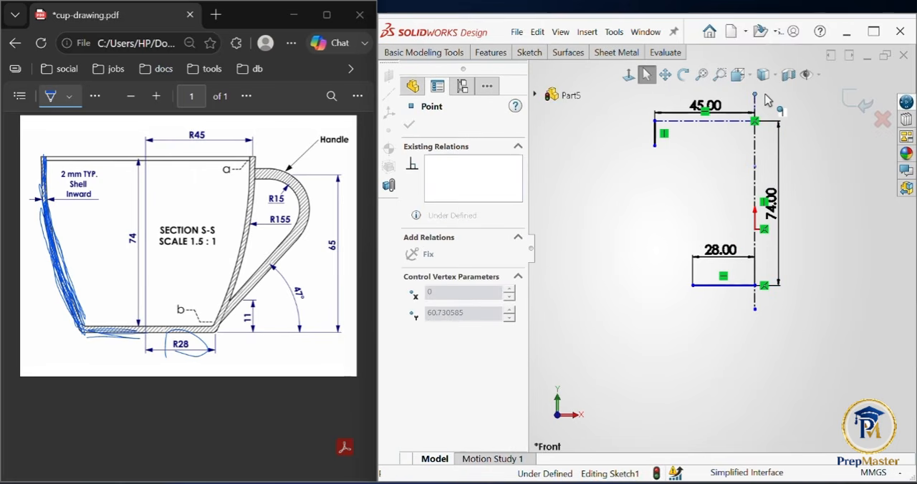
drag(755, 308, 766, 390)
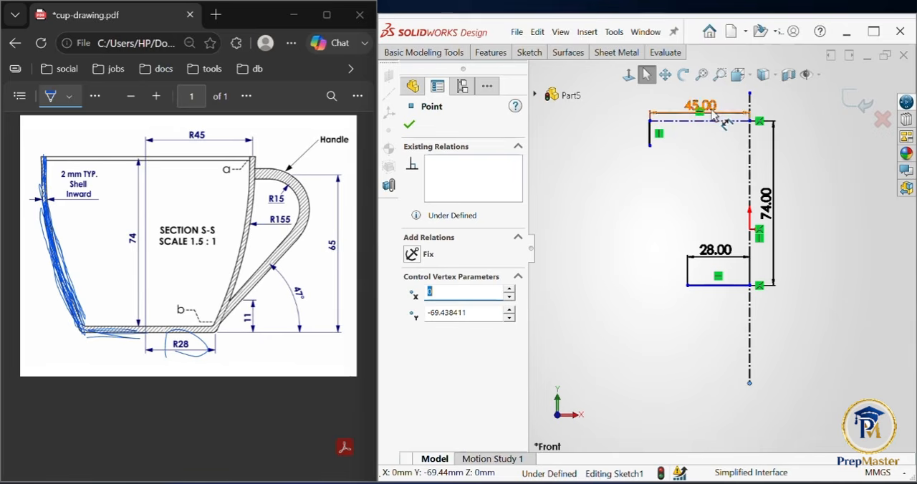
drag(700, 106, 703, 95)
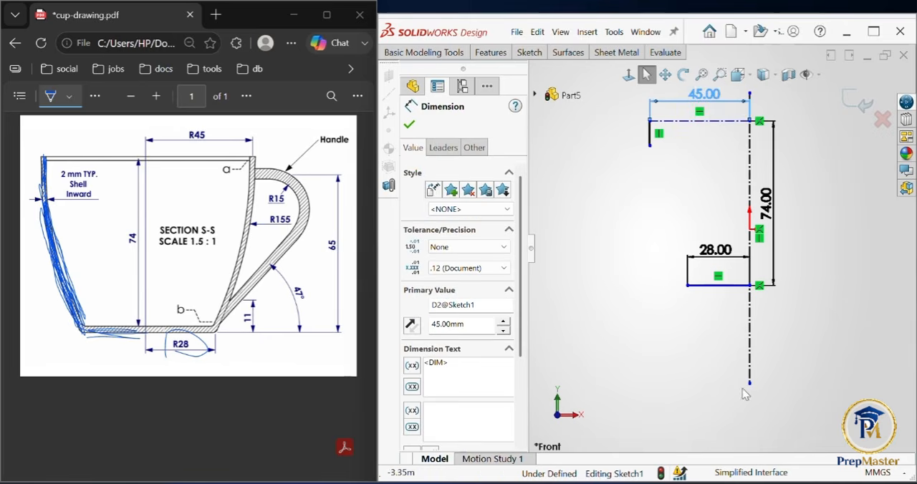
click(751, 346)
drag(757, 347, 757, 344)
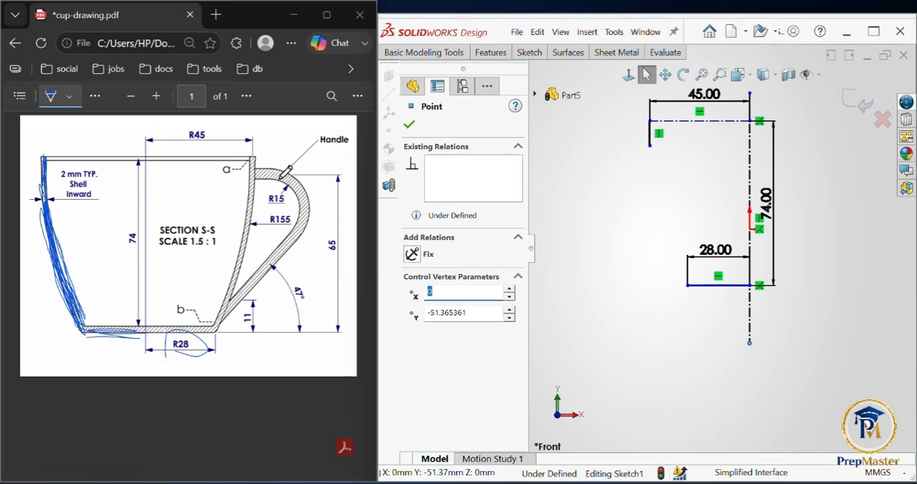
Step: Mark the handle's height level in the PDF drawing and dimension the short vertical rim line in the sketch as 74-65 mm
drag(246, 174, 277, 172)
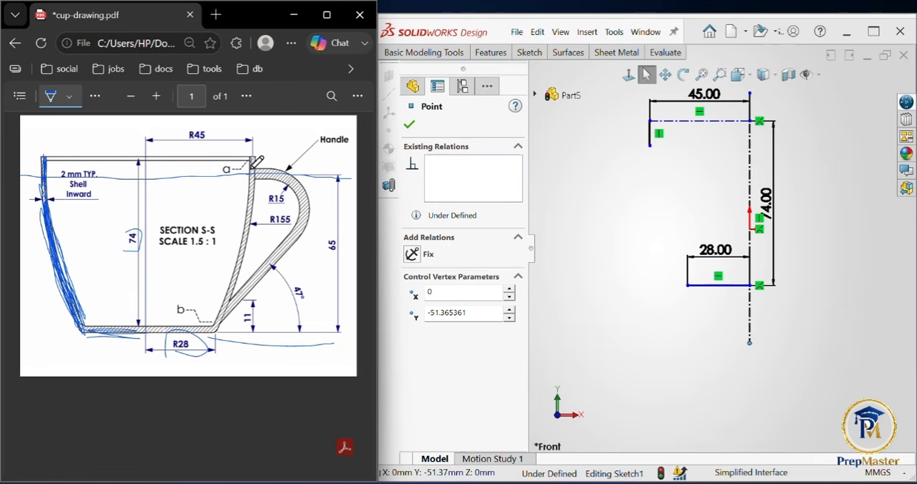
click(530, 52)
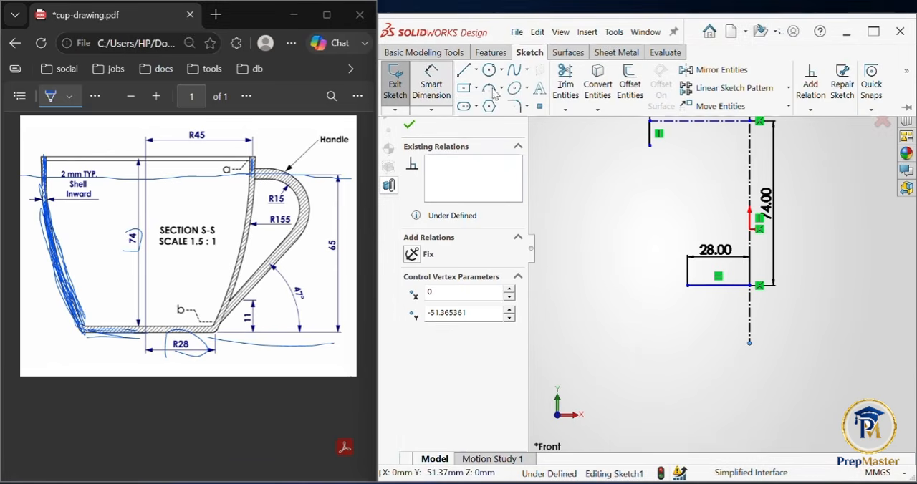
click(651, 140)
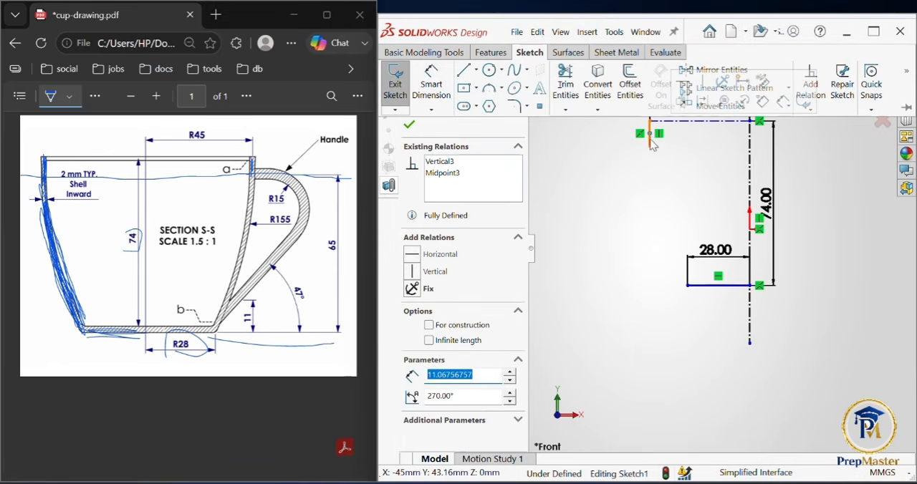
click(649, 135)
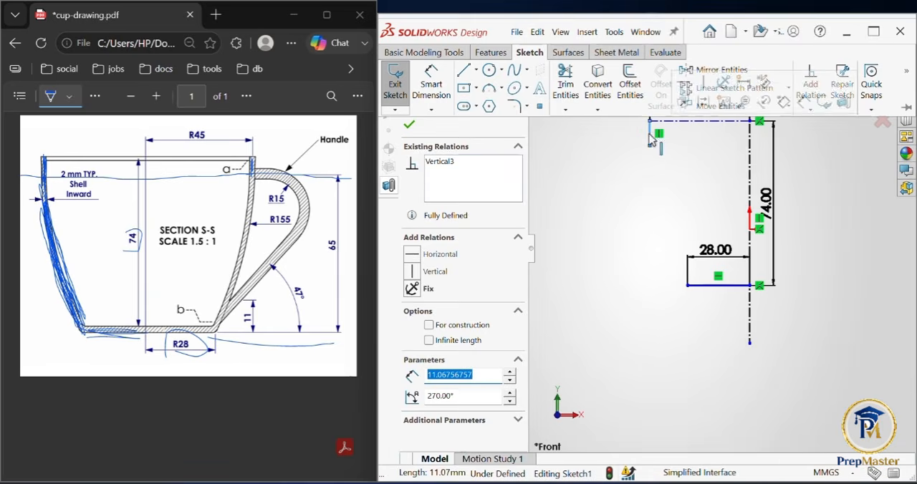
click(583, 156)
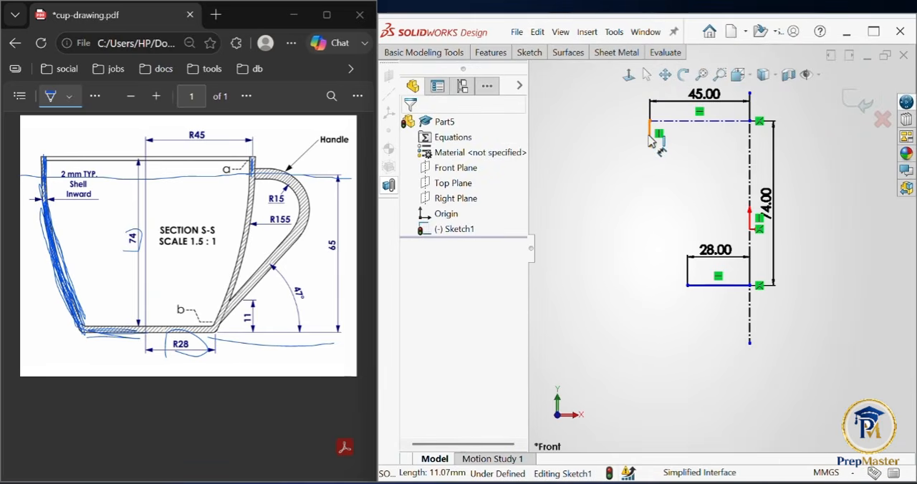
drag(649, 141, 609, 146)
click(599, 141)
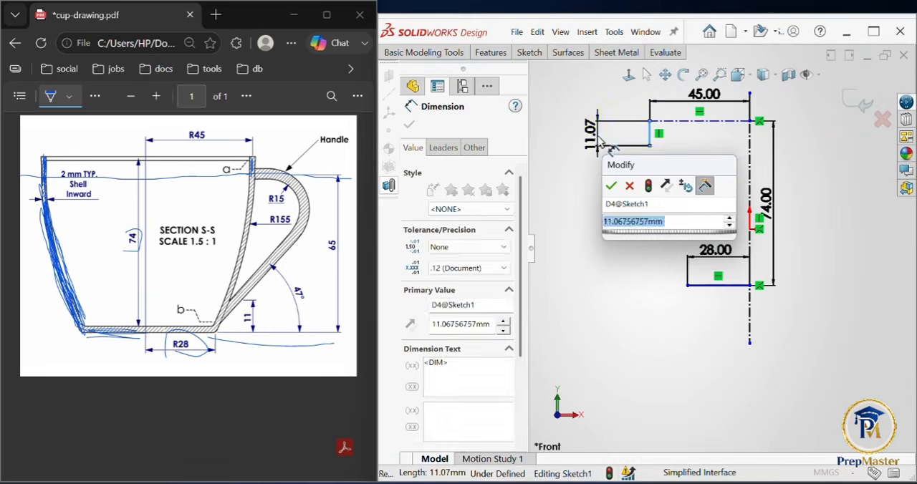
text(74-65)
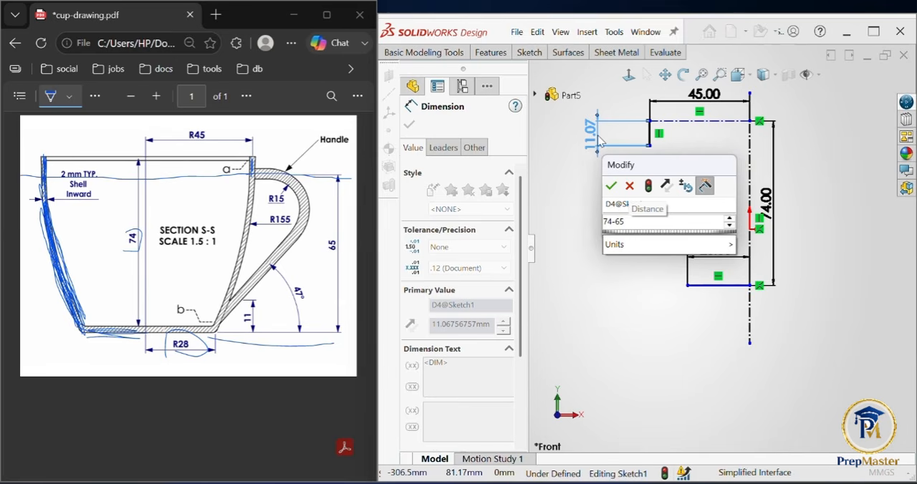
key(Return)
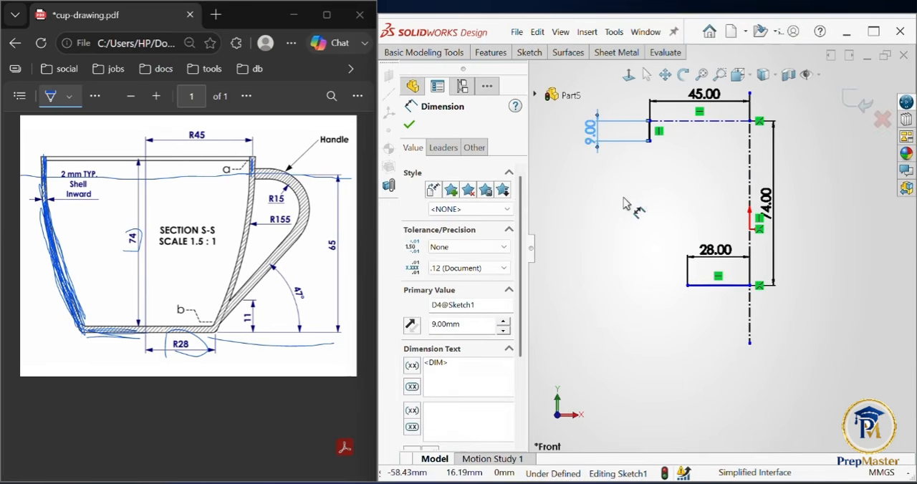
click(702, 198)
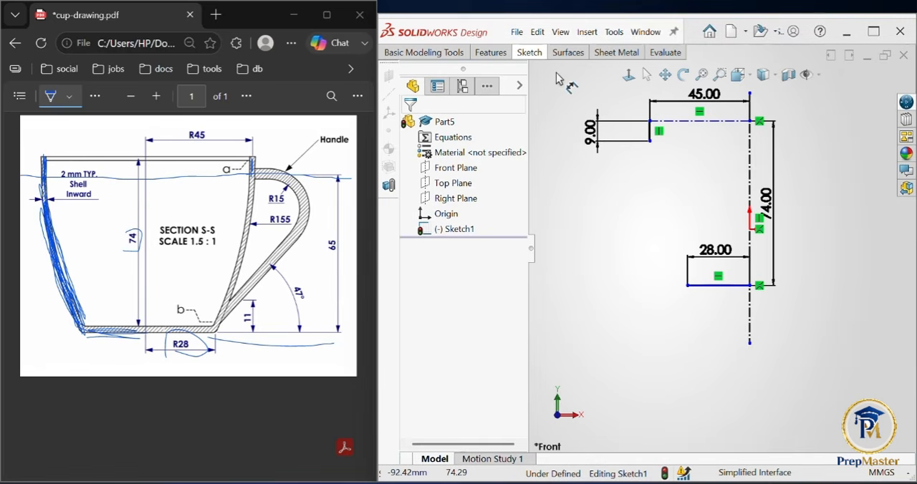
click(529, 53)
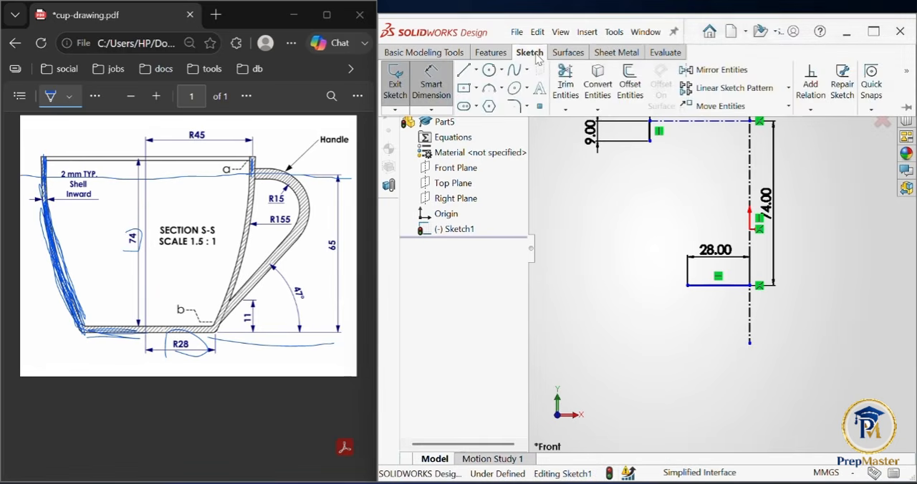
click(503, 91)
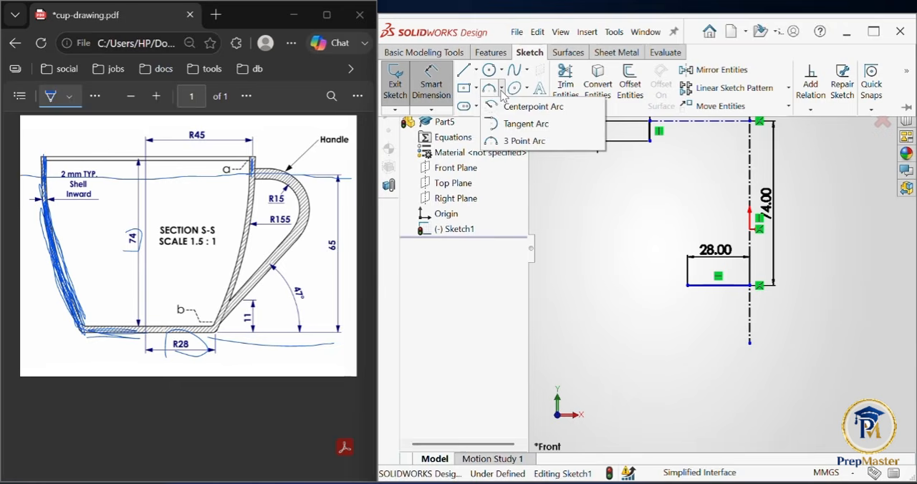
click(524, 141)
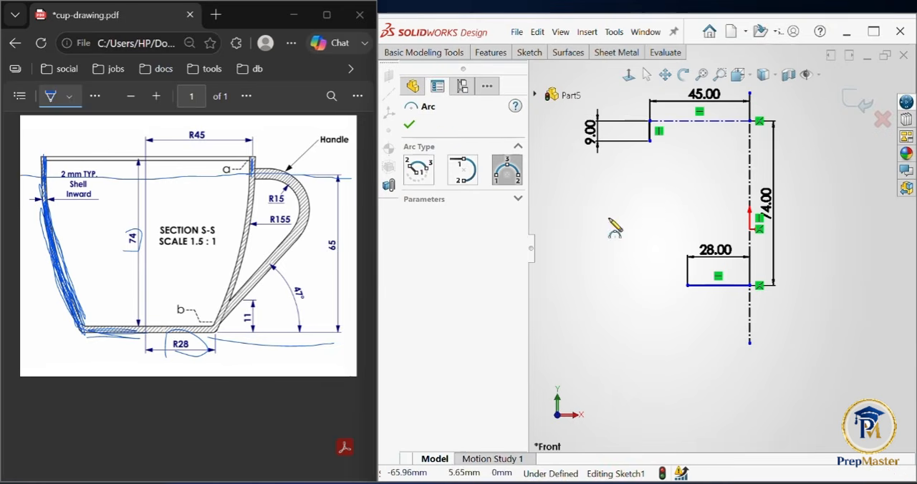
click(651, 139)
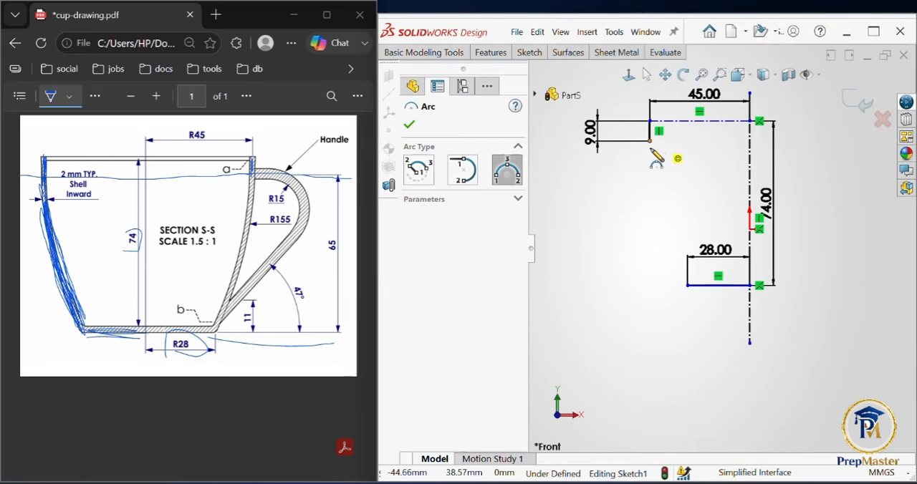
click(688, 286)
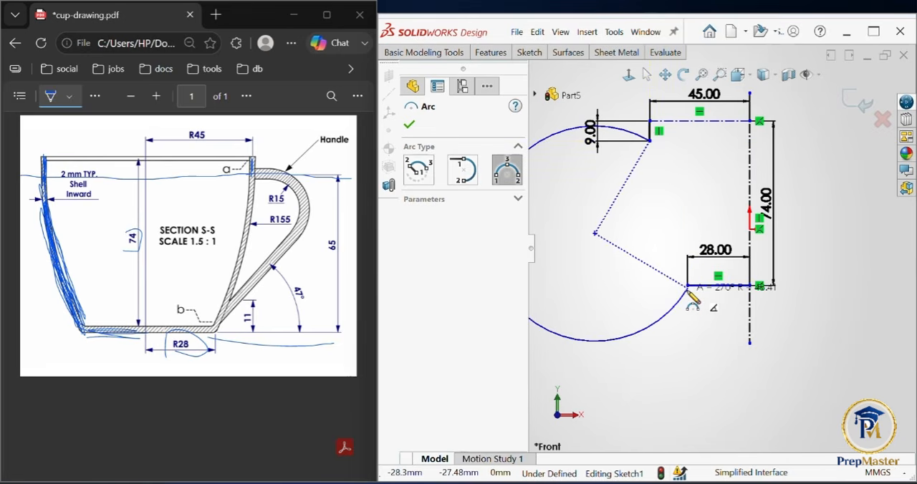
key(Escape)
Step: Draw a three-point arc of about 220 mm radius from the rim line's lower end to the base line's outer end, and circle R155 in the PDF
click(530, 52)
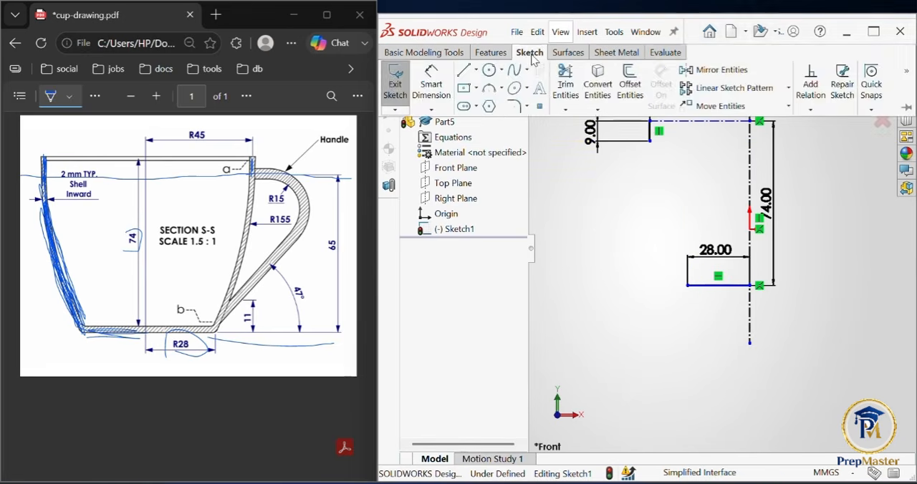
click(491, 89)
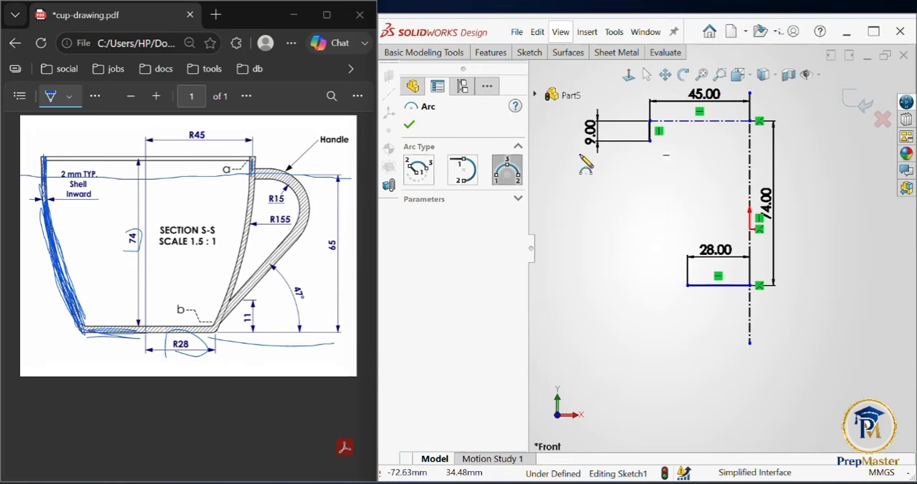
click(516, 174)
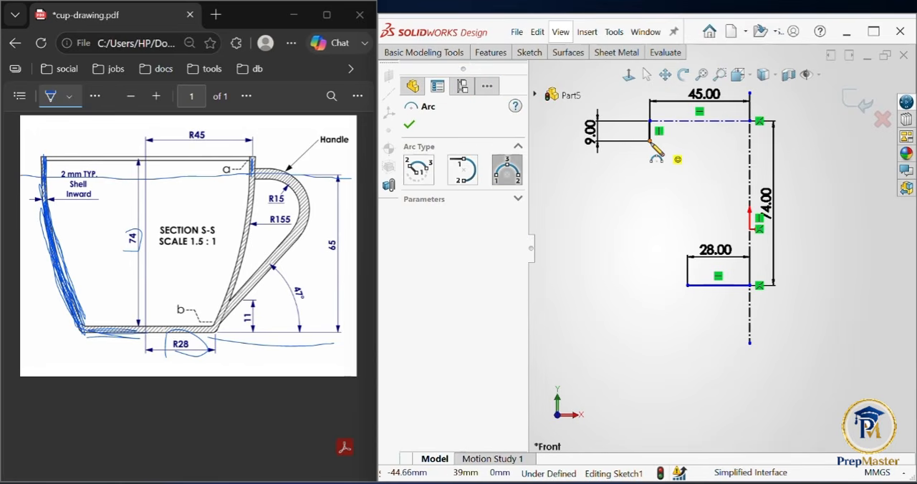
click(650, 141)
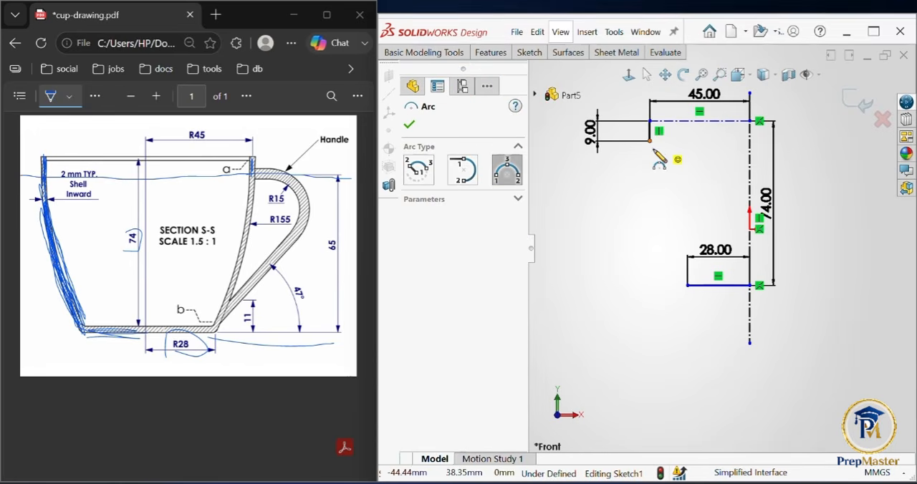
click(688, 285)
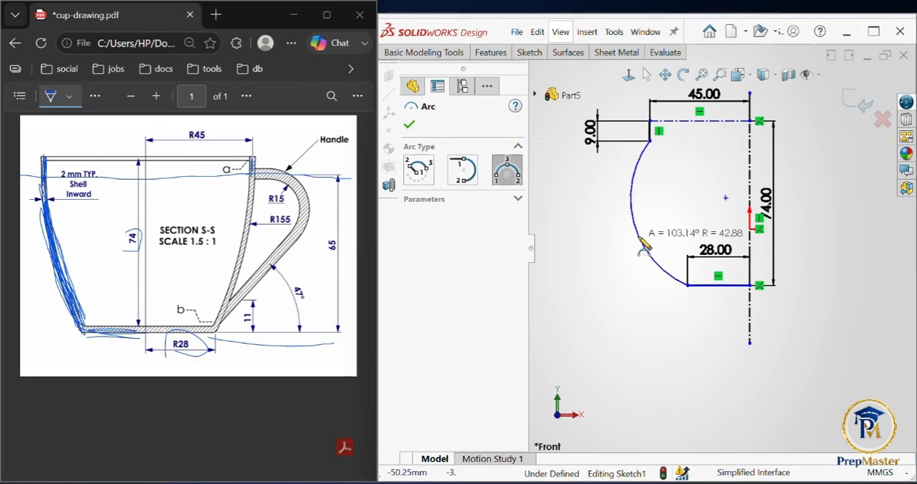
click(669, 228)
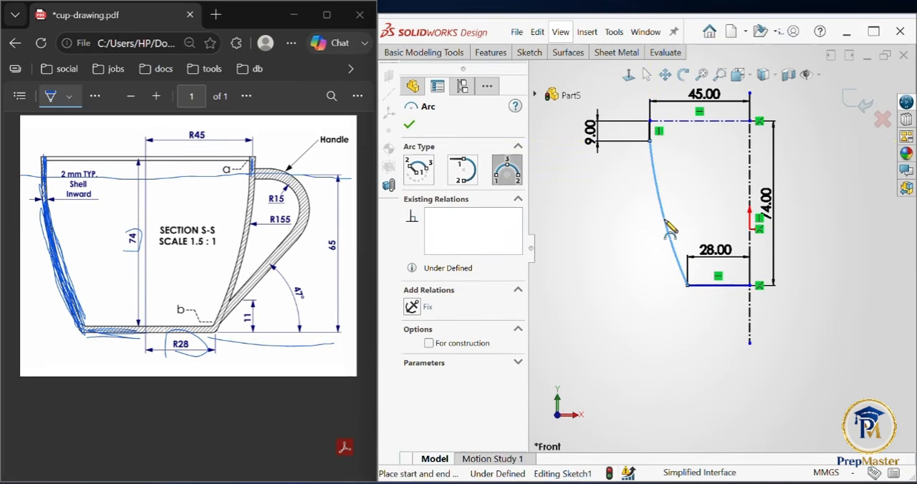
key(Escape)
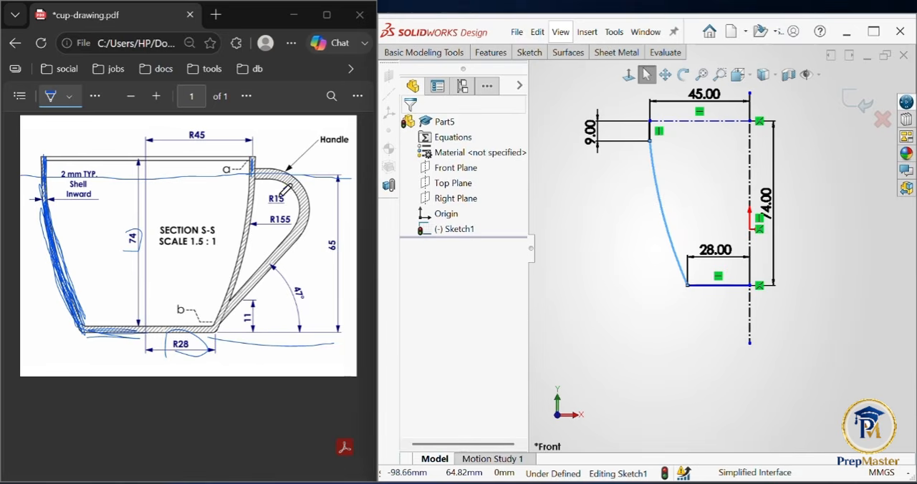
drag(249, 214, 283, 234)
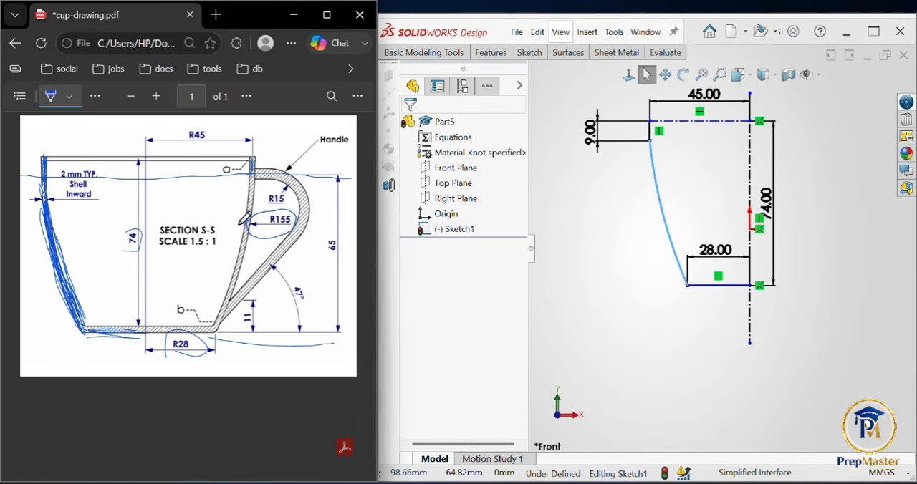
Step: Dimension the cup wall arc's radius to 155 mm and move the 28 mm dimension below the base line
click(530, 52)
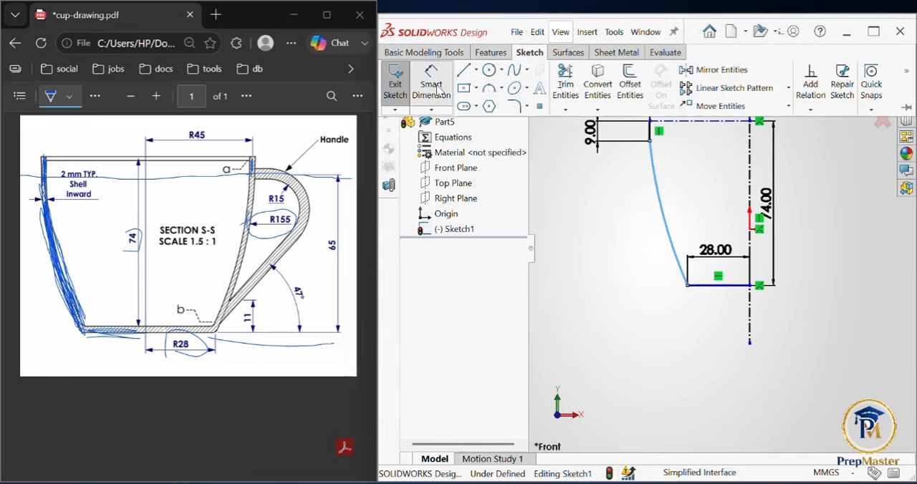
click(431, 85)
click(664, 212)
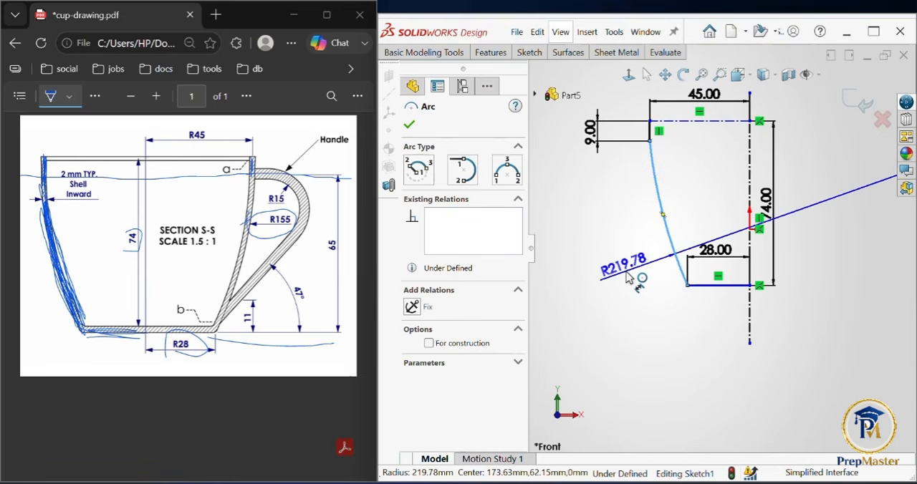
click(628, 278)
text(155)
key(Return)
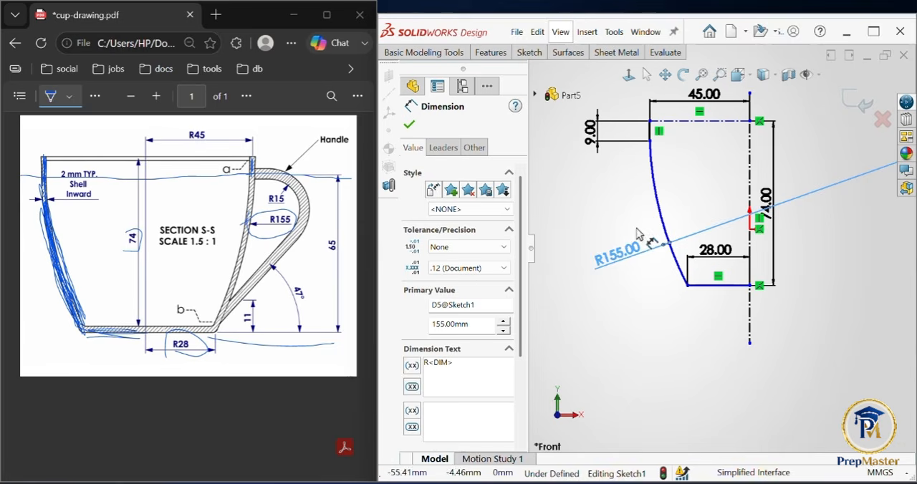
key(Escape)
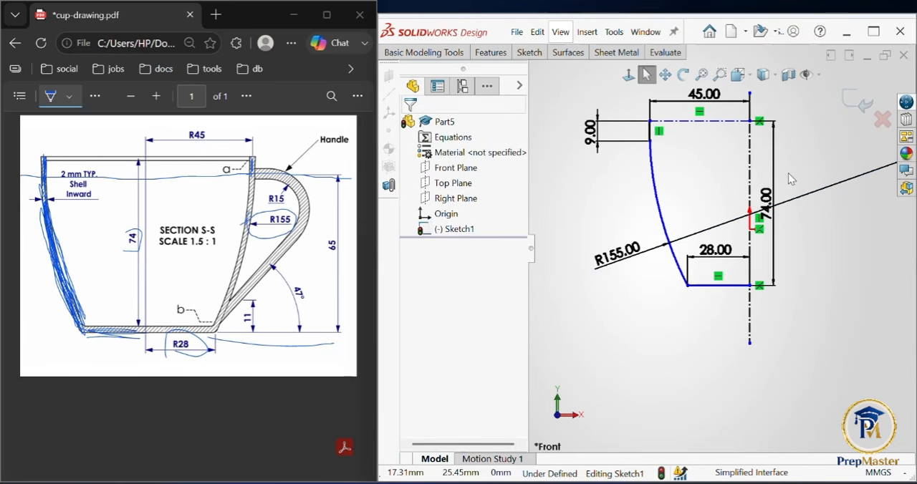
drag(714, 250, 710, 317)
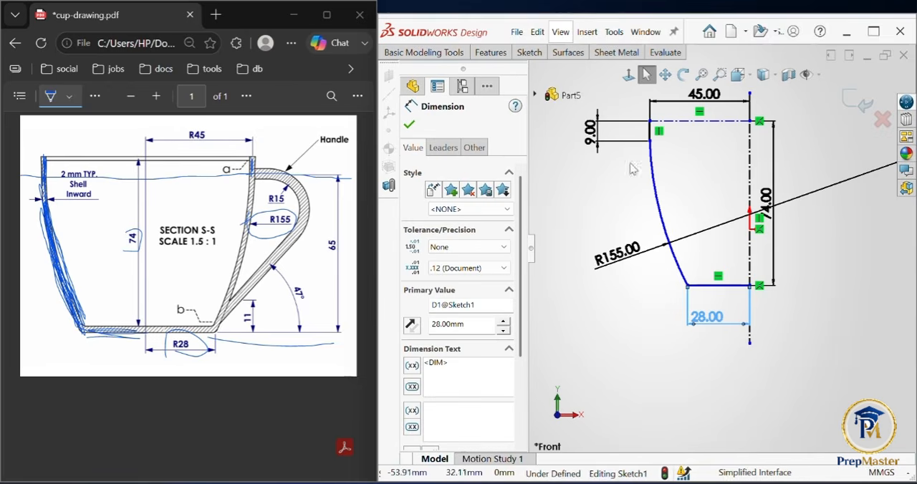
click(411, 126)
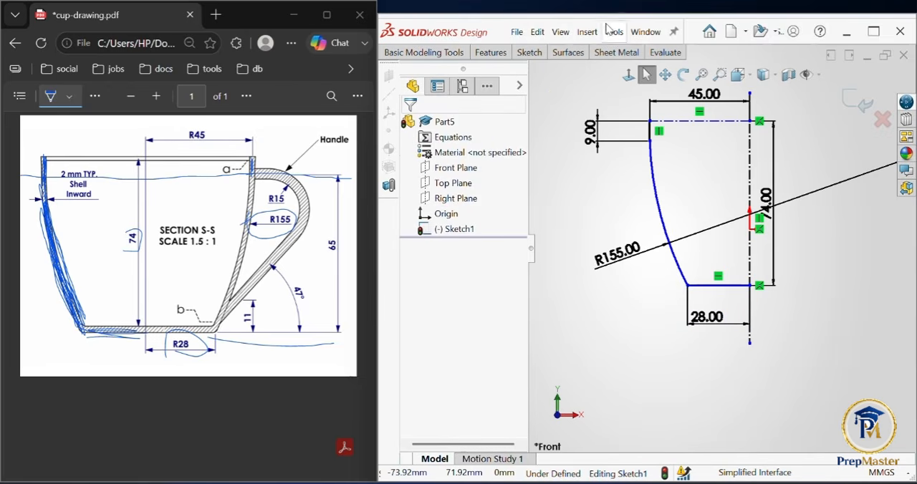
Step: Check in the CommandManager settings whether the Surfaces tool set is enabled
click(577, 54)
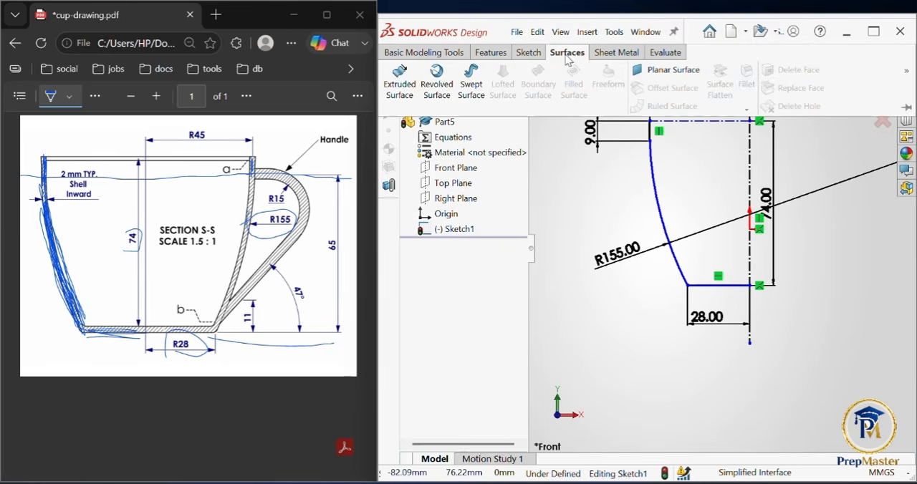
right_click(610, 61)
key(Escape)
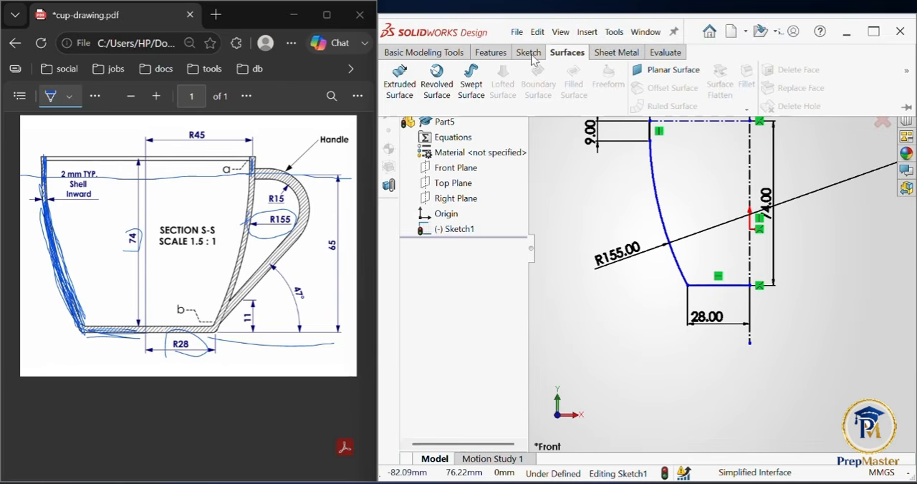
click(529, 54)
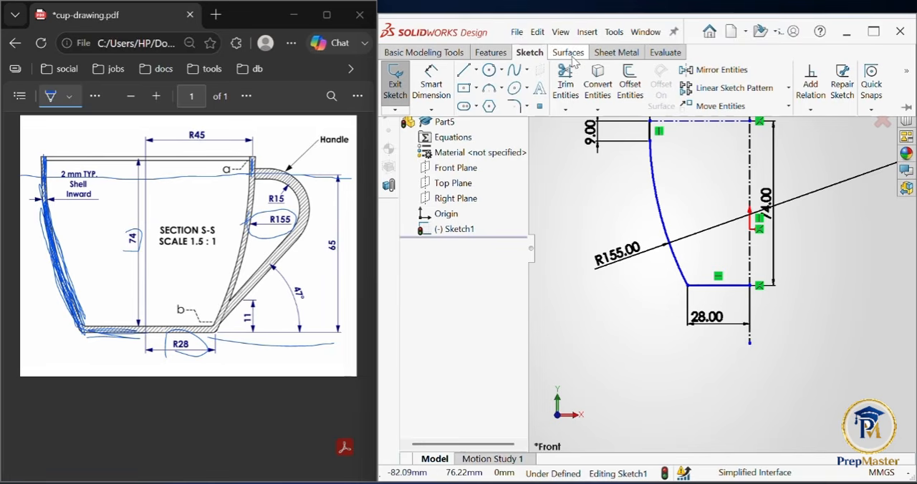
click(570, 54)
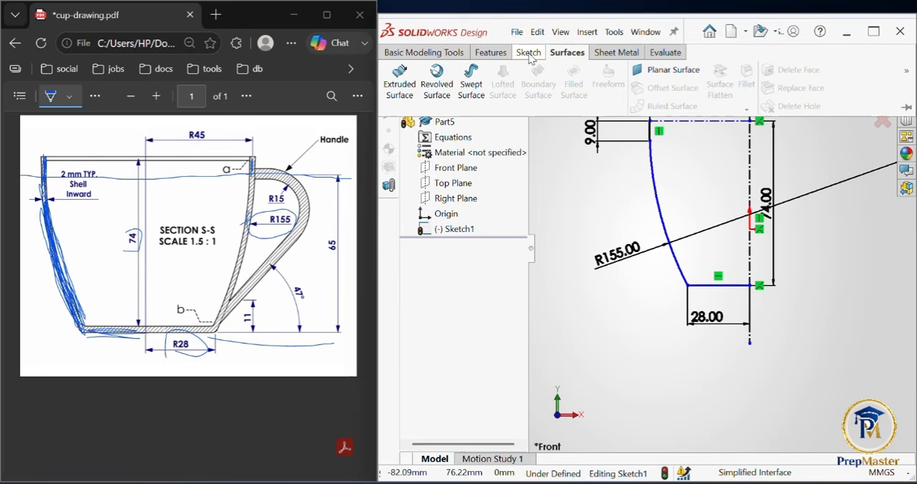
right_click(475, 57)
mouse_move(532, 97)
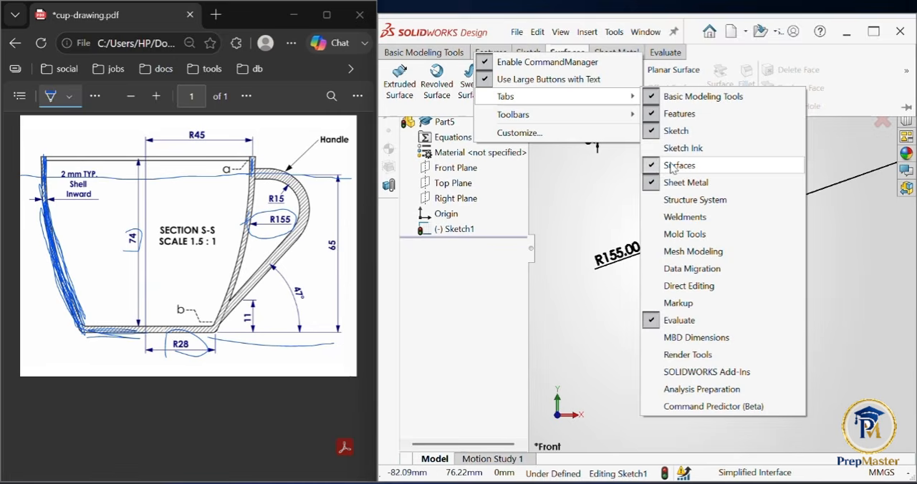
click(595, 185)
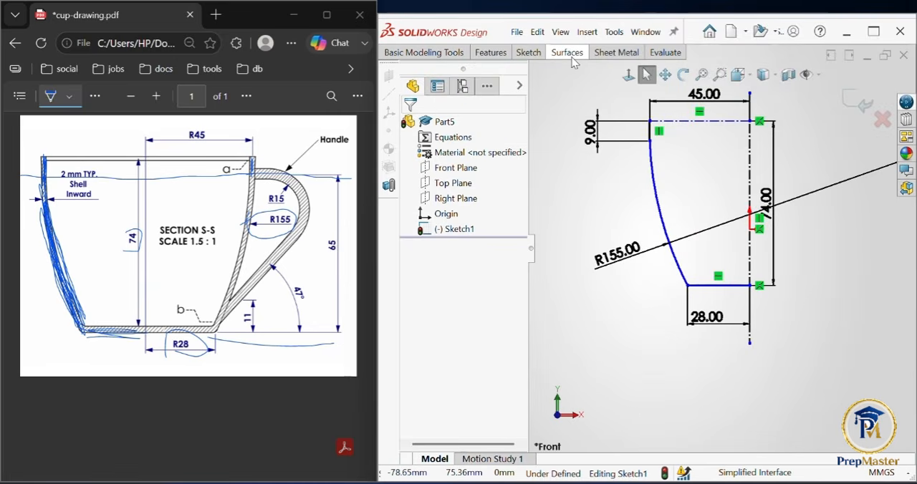
Step: Start a Revolved Surface from the half-section sketch, using the vertical centerline as the axis of revolution
click(573, 59)
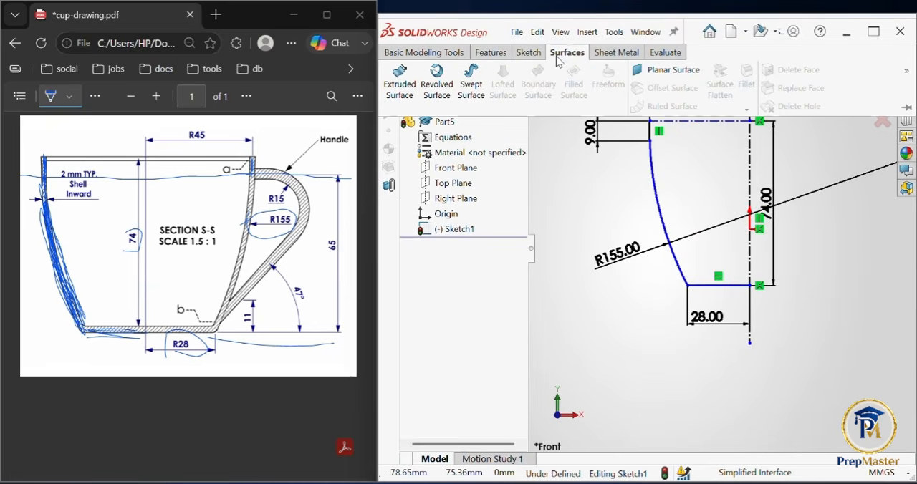
click(436, 86)
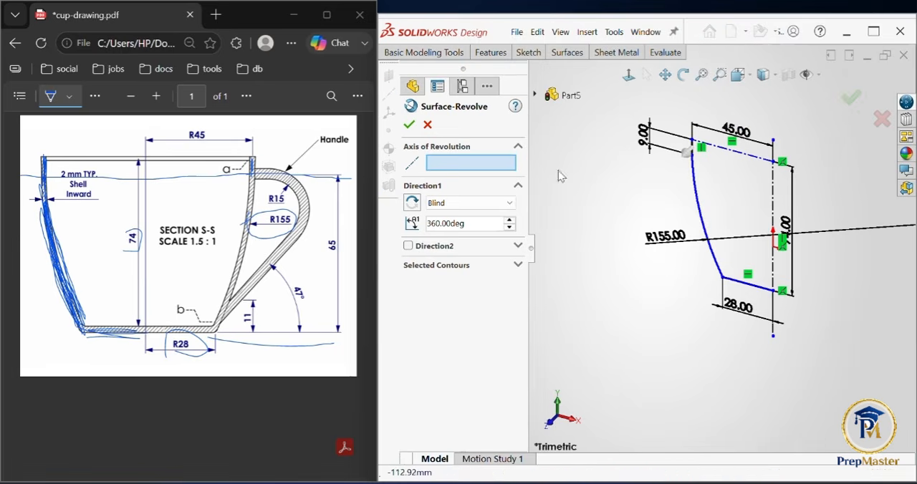
click(776, 201)
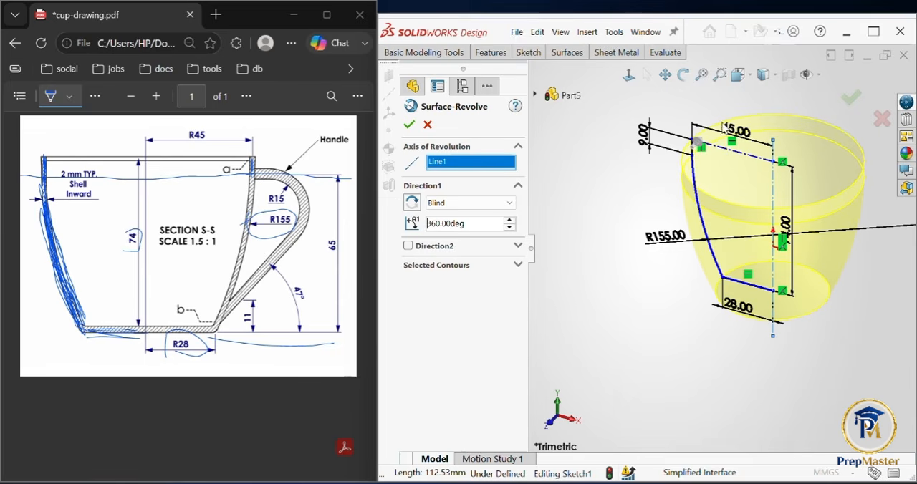
Step: Try a 45-degree revolve angle for the cup surface and raise it in increments to 85 degrees
double_click(484, 224)
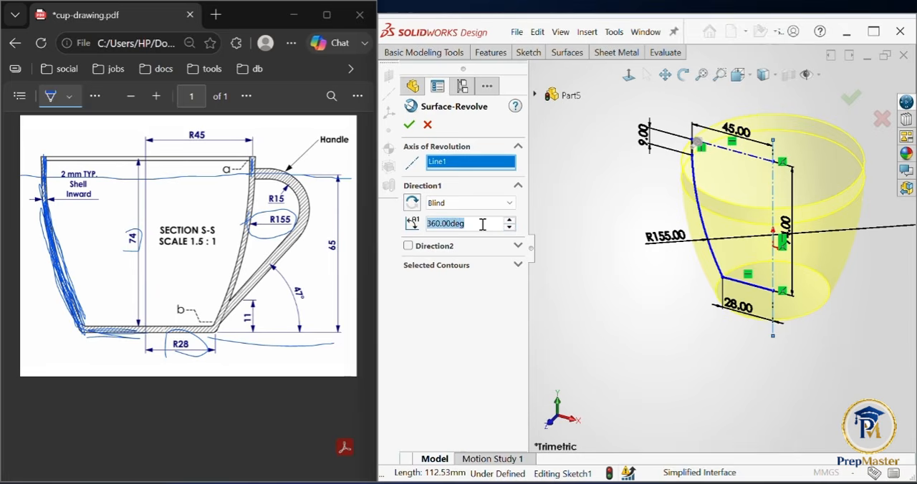
text(45)
key(Return)
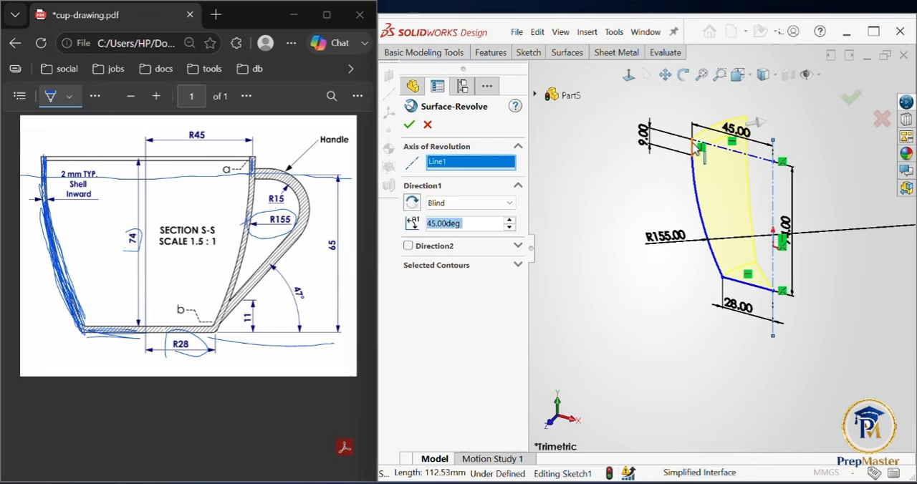
click(513, 220)
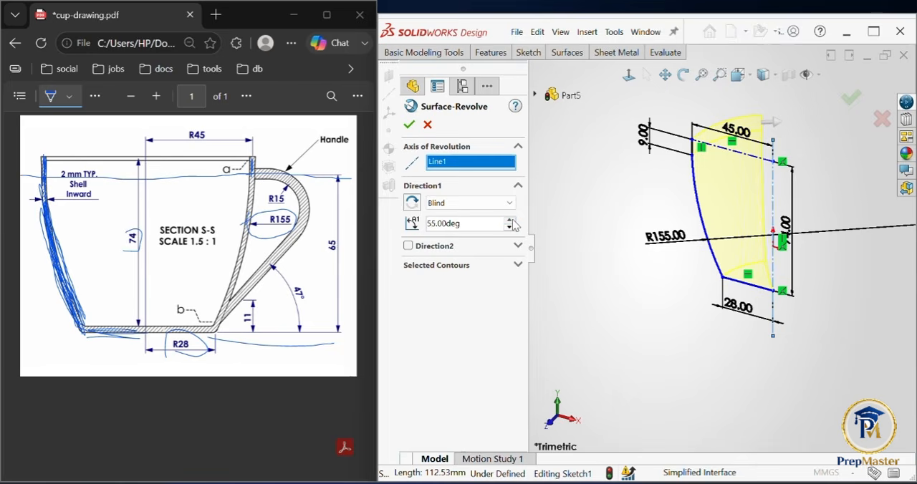
scroll(512, 225, up, 12)
click(510, 221)
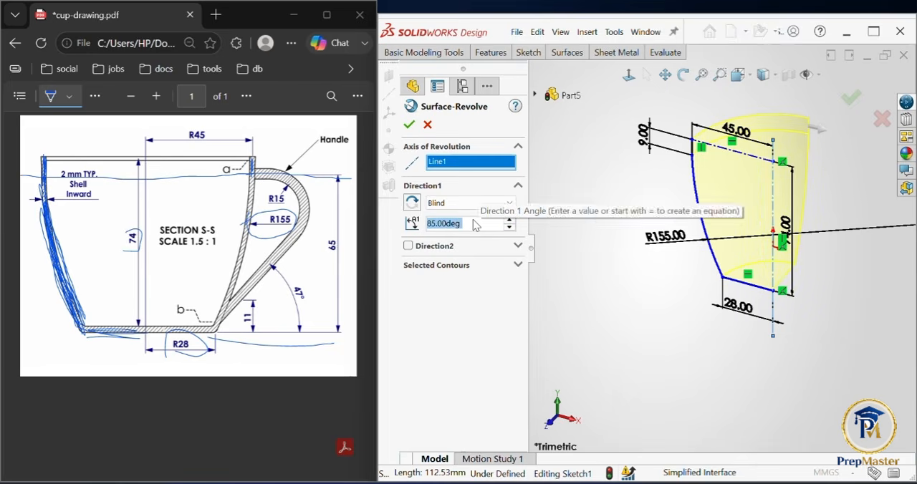
Step: Set the revolve angle to 360 degrees and complete the revolved cup surface
text(360)
key(Return)
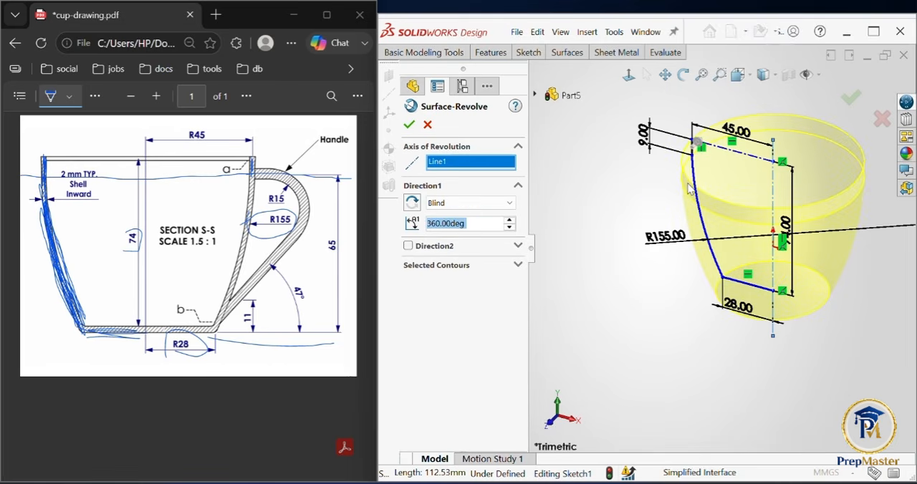
click(852, 98)
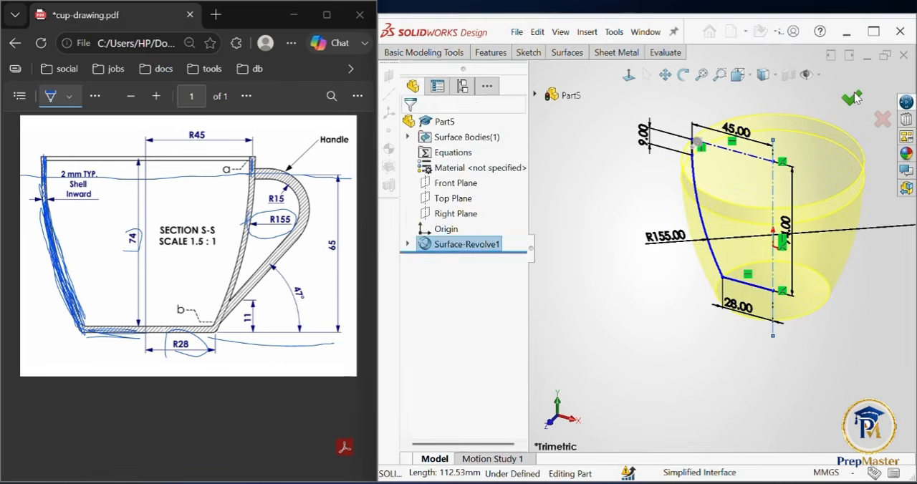
click(556, 423)
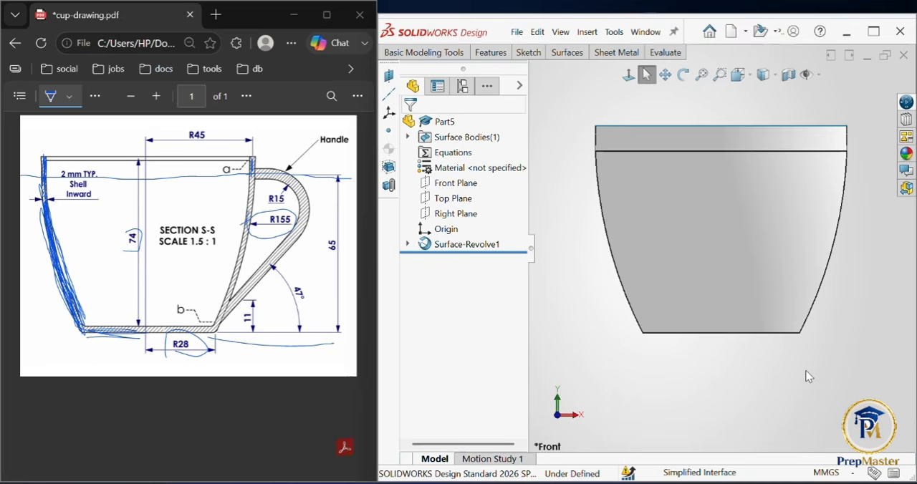
middle_drag(806, 371, 742, 412)
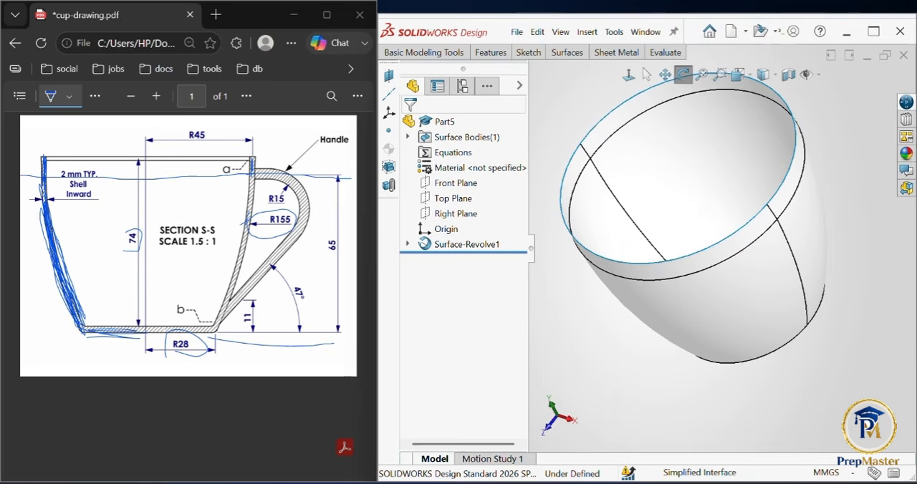
drag(49, 196, 97, 161)
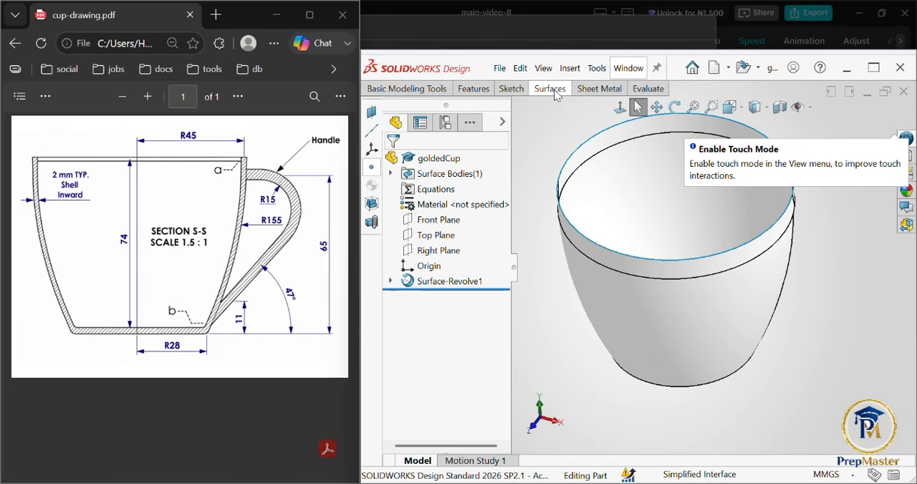
Step: Start a Thicken feature from the surface tools and select the revolved cup surface as the surface to thicken
click(551, 89)
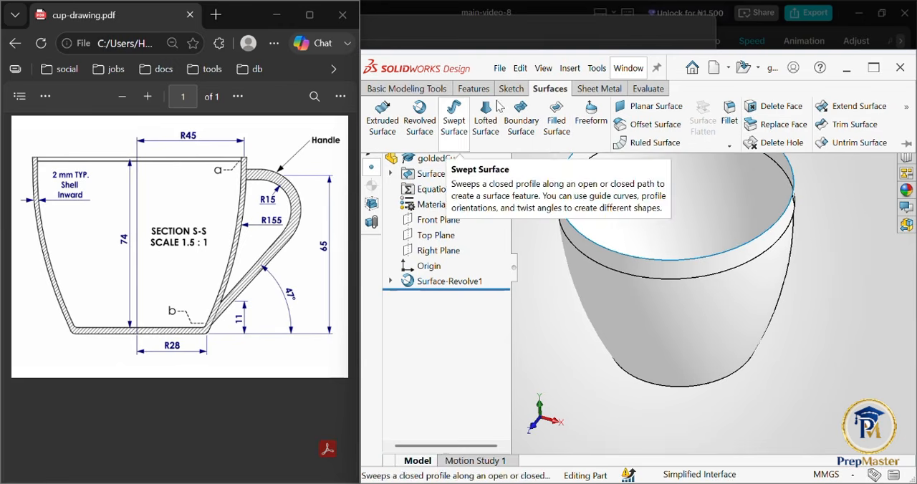
click(908, 106)
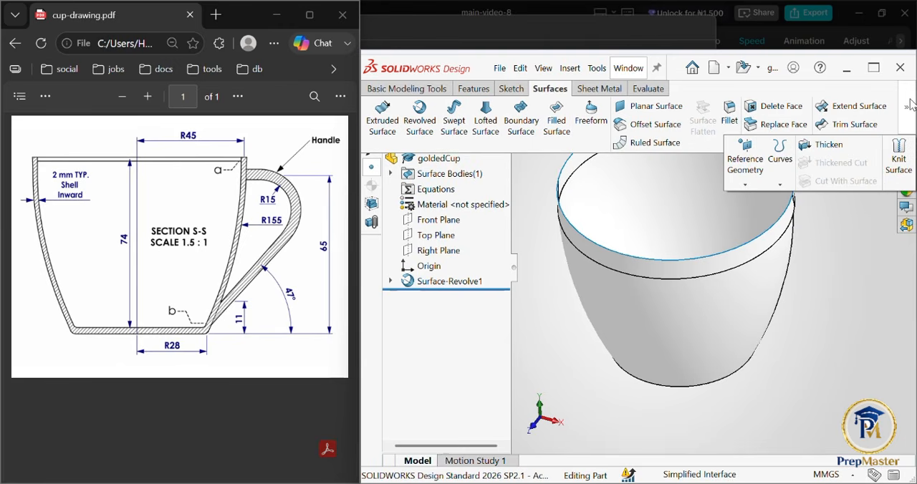
click(831, 145)
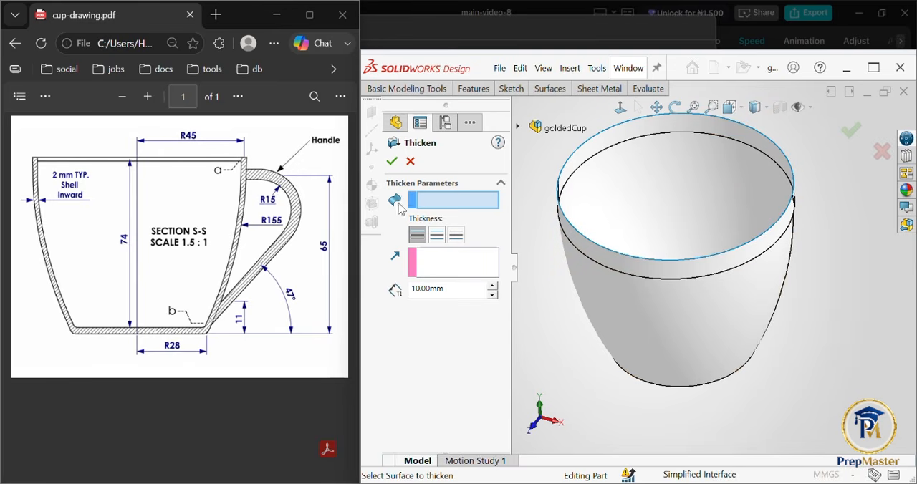
click(636, 185)
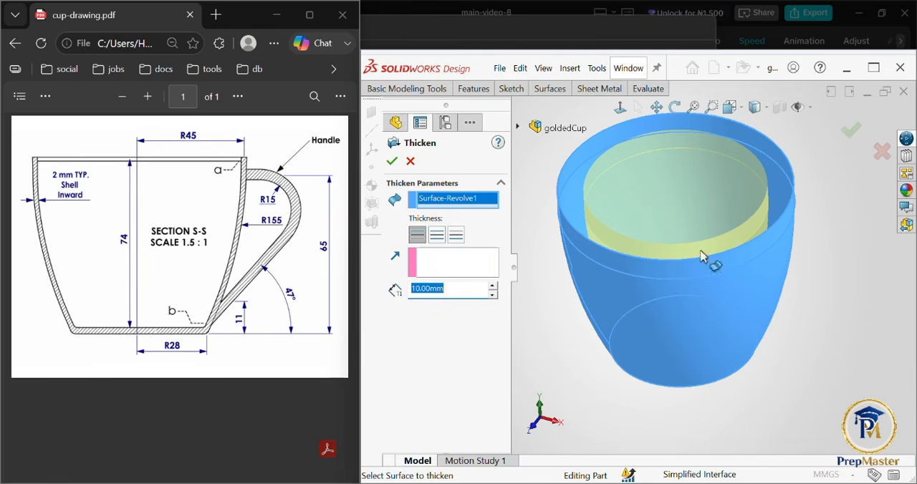
Step: Preview the thickening on both sides and on the outer side, and set it back to the inner side
click(437, 237)
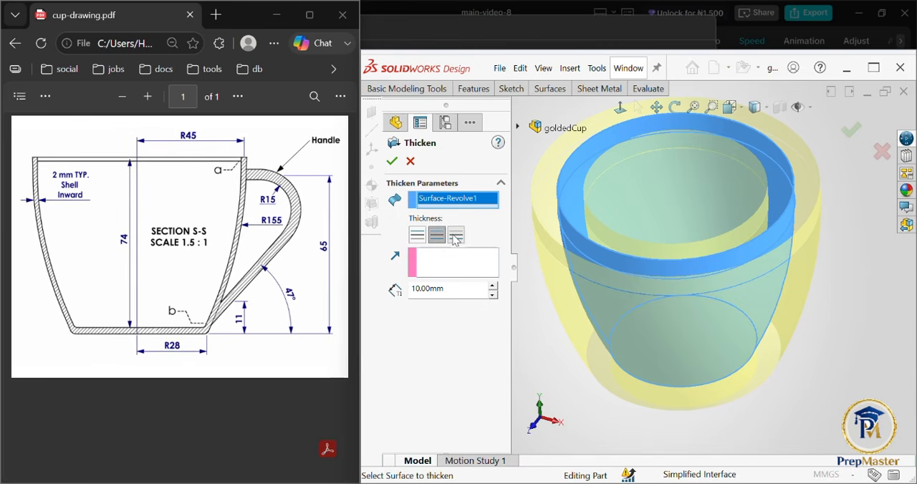
click(456, 237)
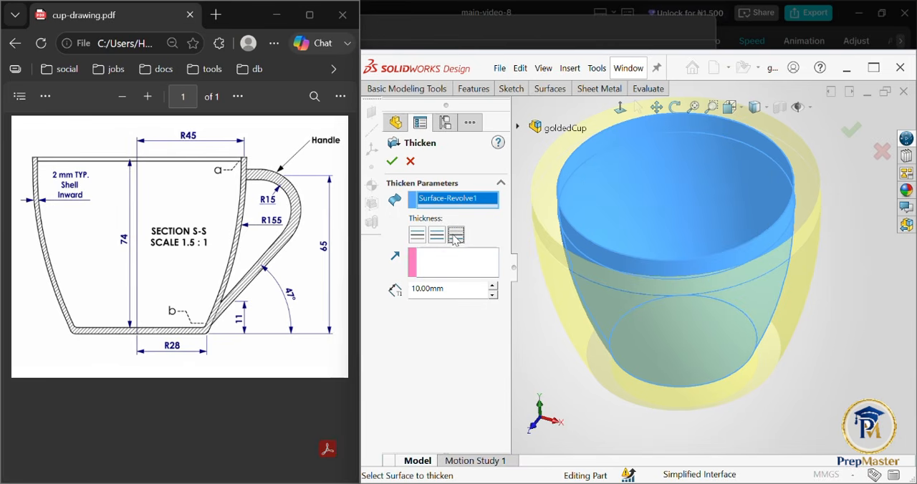
click(419, 238)
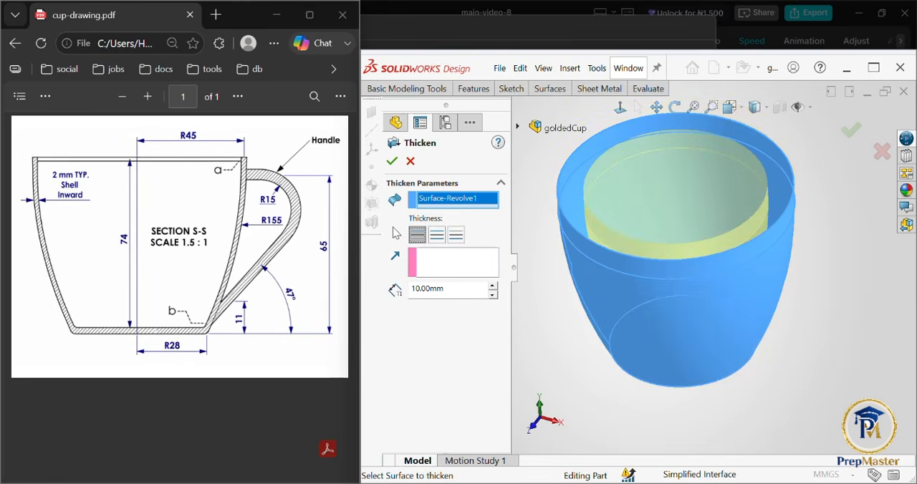
Step: Circle the "2 mm TYP. Shell Inward" note on the PDF drawing with the drawing pen
click(47, 96)
click(72, 147)
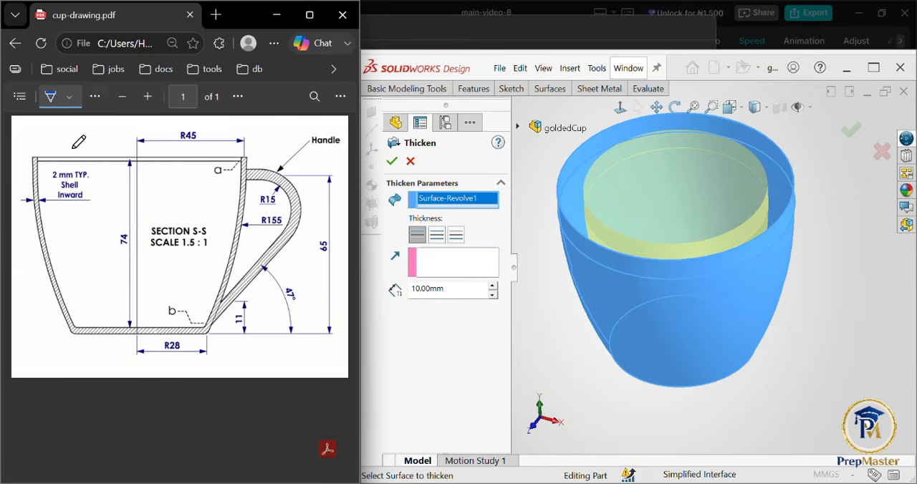
mouse_move(97, 175)
mouse_down()
mouse_move(40, 188)
mouse_move(72, 211)
mouse_move(91, 195)
mouse_move(87, 177)
mouse_move(80, 201)
mouse_move(65, 195)
mouse_move(76, 195)
mouse_up()
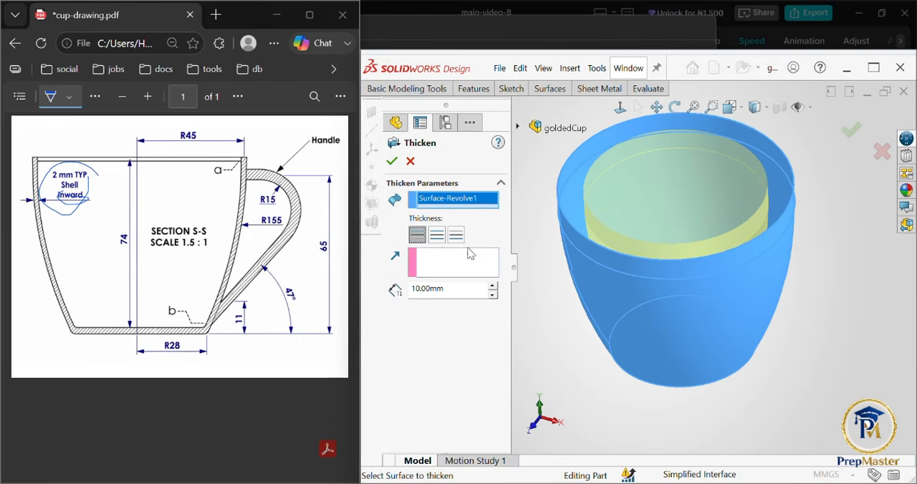
Step: Set the Thicken thickness to 2 mm and complete the cup wall
double_click(463, 294)
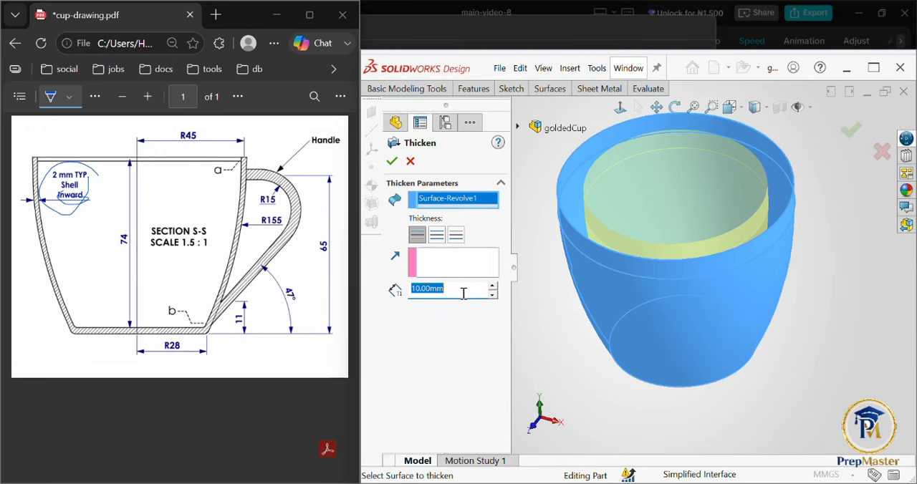
text(2)
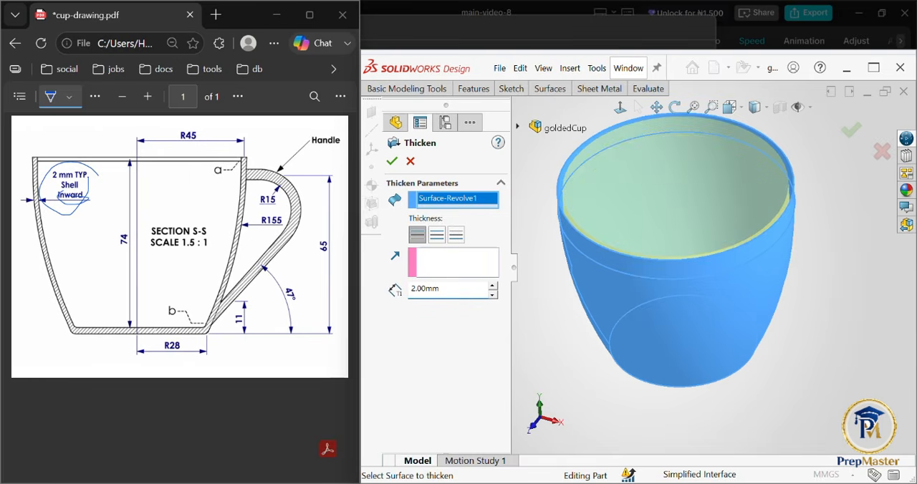
click(859, 130)
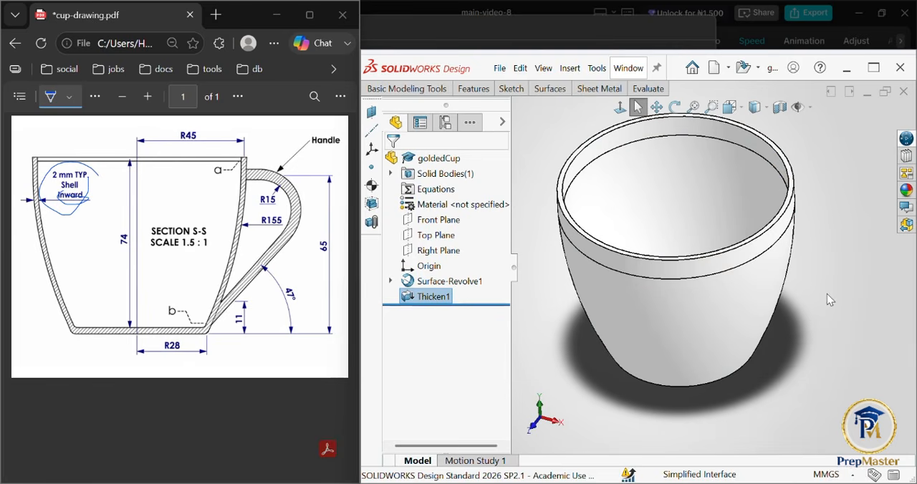
Step: Inspect the thickened cup wall from several angles and return to the front view
middle_drag(827, 294, 724, 323)
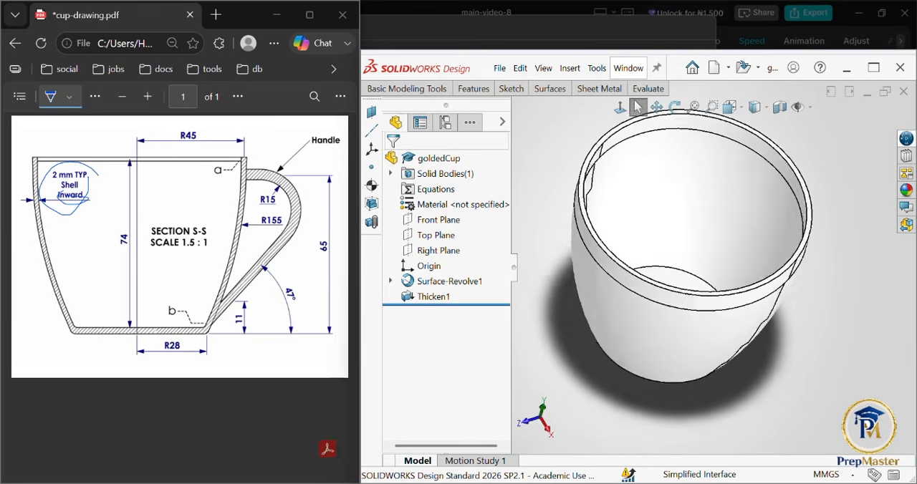
middle_drag(723, 286, 784, 347)
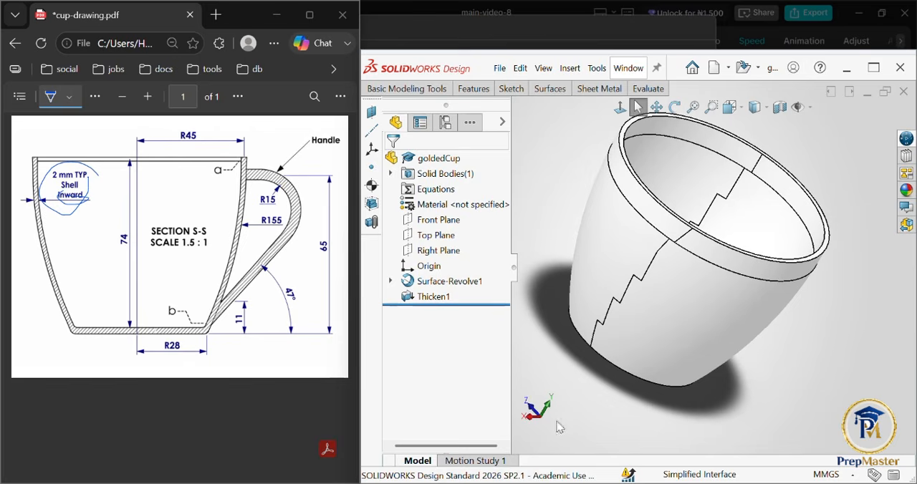
click(532, 413)
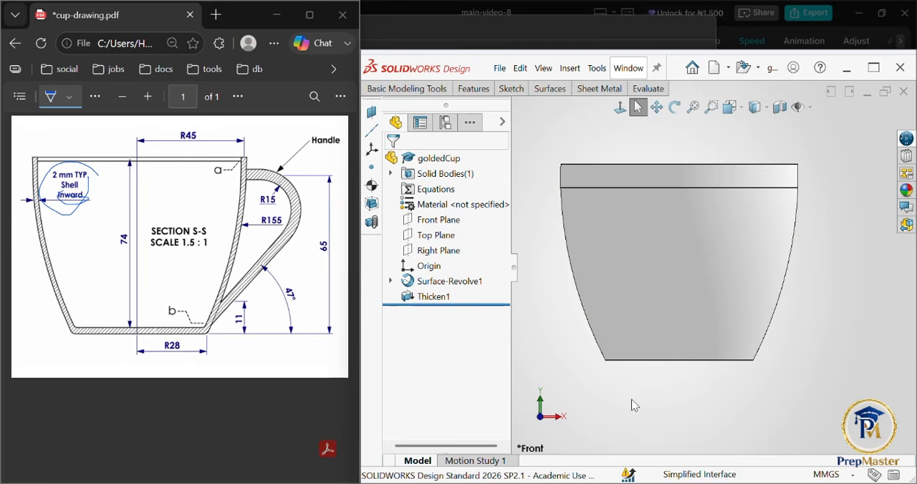
click(555, 416)
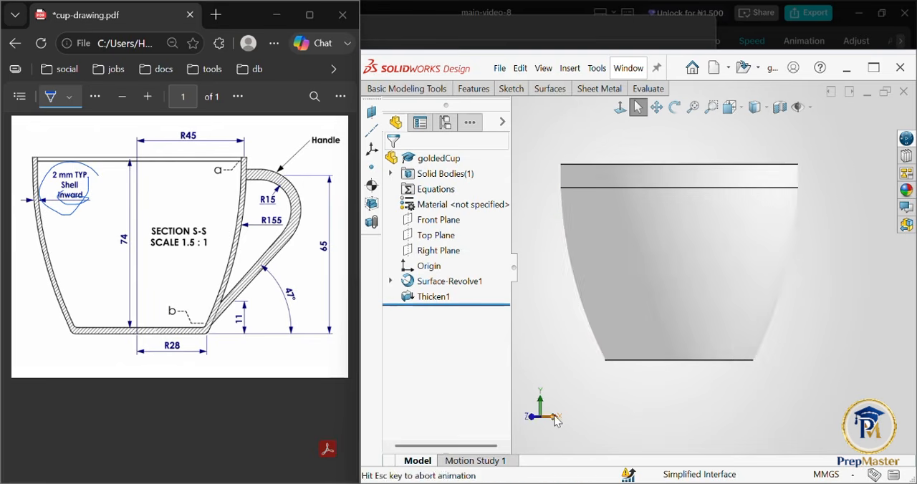
middle_drag(760, 340, 728, 358)
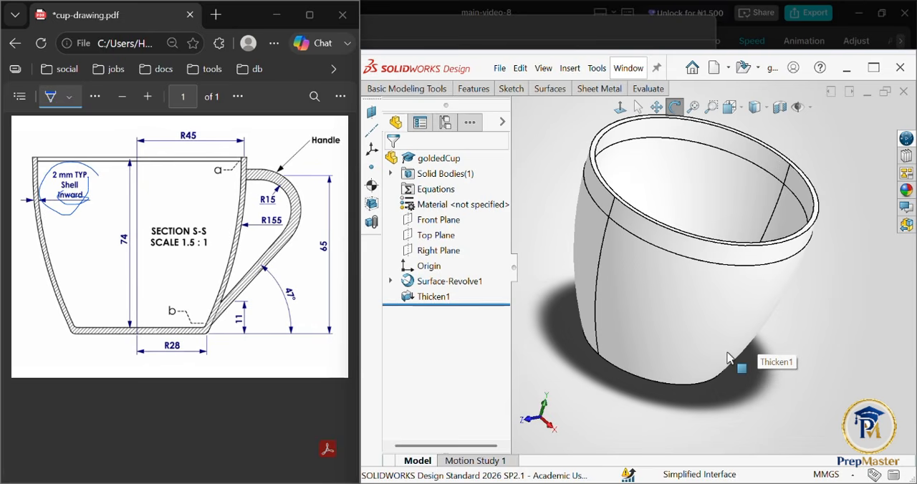
click(531, 427)
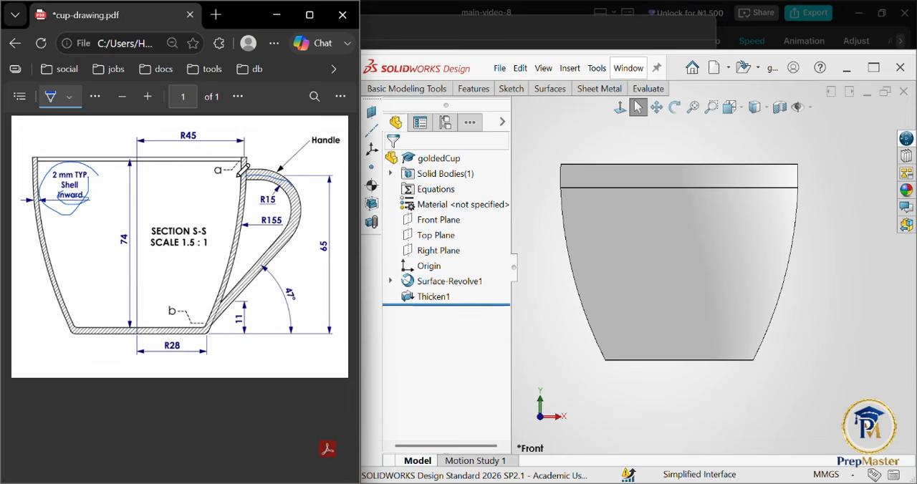
Step: Trace the handle's path on the PDF drawing and start a new sketch on the Front Plane of the cup
mouse_move(238, 177)
mouse_down()
mouse_move(270, 172)
mouse_move(237, 165)
mouse_move(284, 170)
mouse_move(235, 165)
mouse_move(287, 171)
mouse_move(234, 166)
mouse_move(284, 169)
mouse_move(304, 187)
mouse_move(307, 218)
mouse_move(283, 180)
mouse_move(298, 181)
mouse_move(308, 215)
mouse_move(231, 299)
mouse_move(295, 233)
mouse_move(222, 297)
mouse_up()
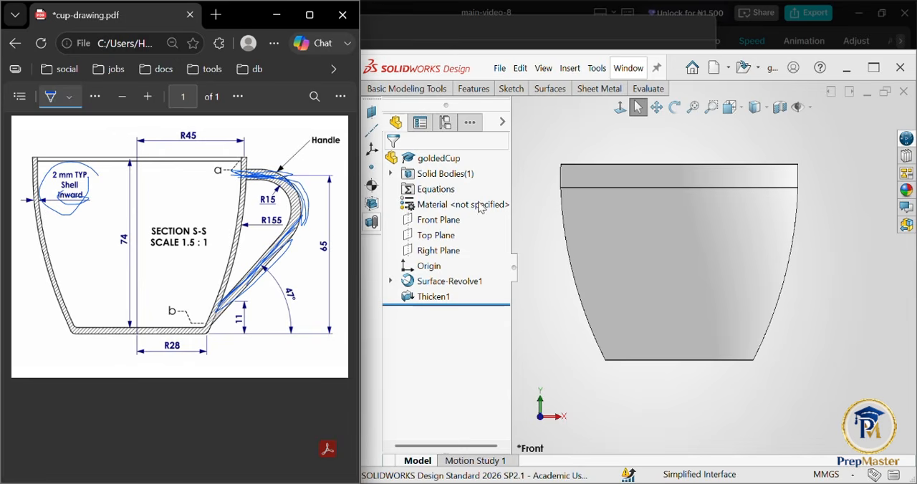
click(444, 223)
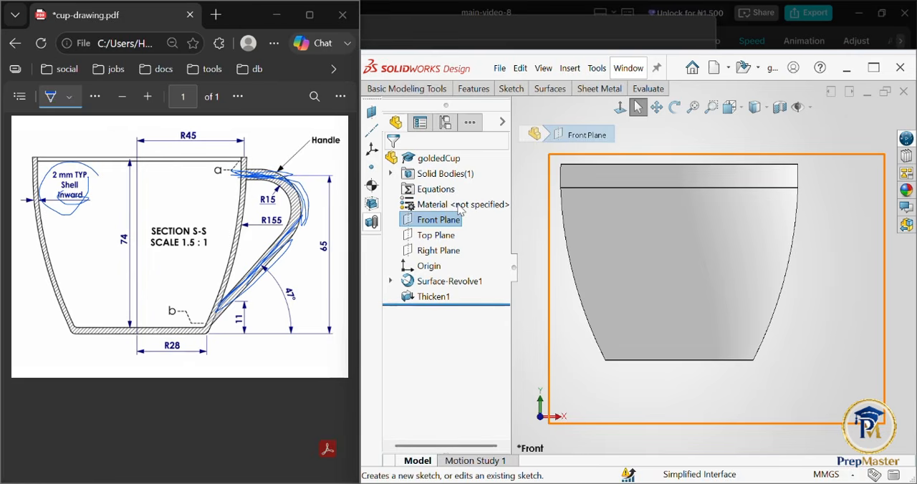
click(459, 209)
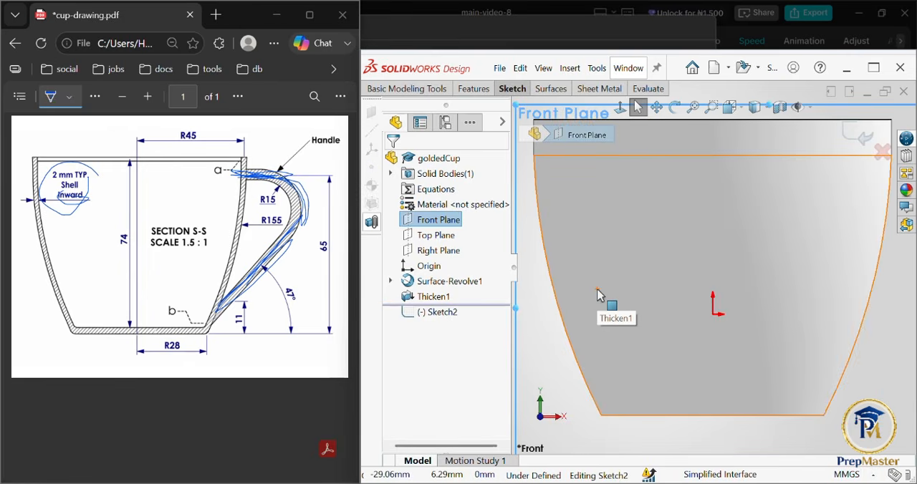
scroll(689, 286, up, 3)
click(863, 272)
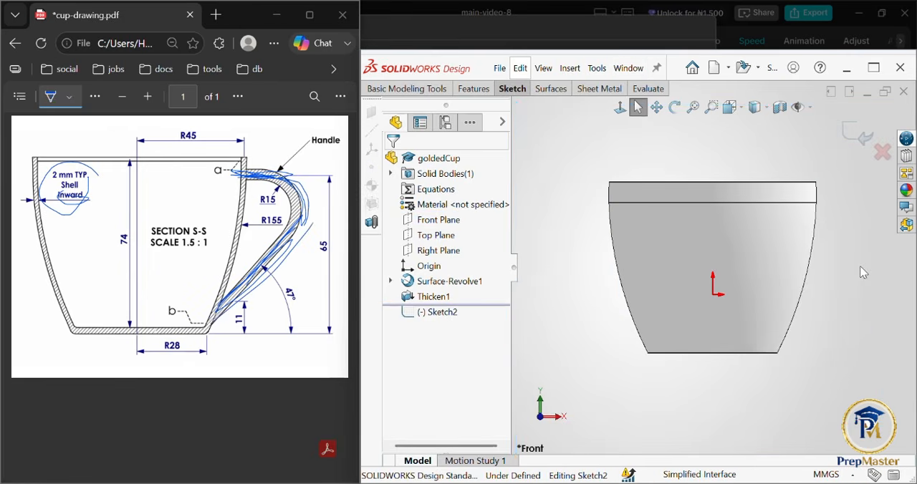
Step: Sketch a slanted handle line about 59 mm long, rising outward from the lower part of the cup's right edge
key(l)
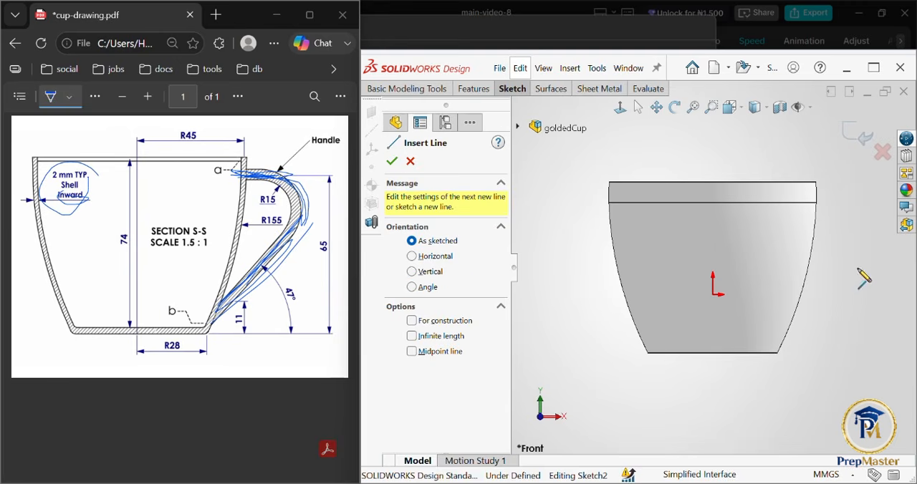
click(787, 334)
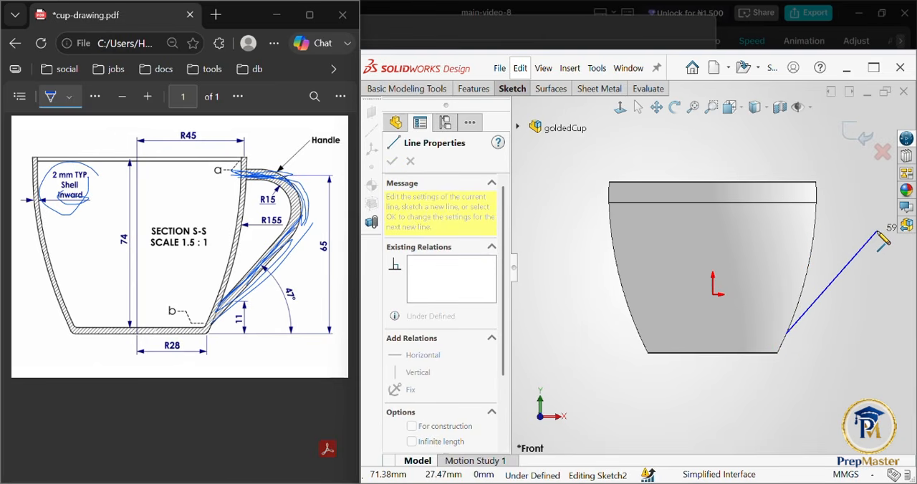
click(878, 232)
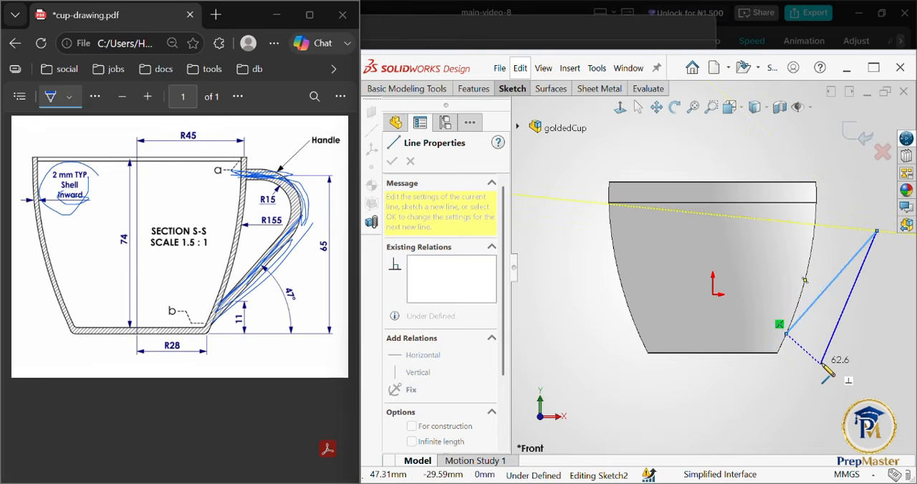
key(Escape)
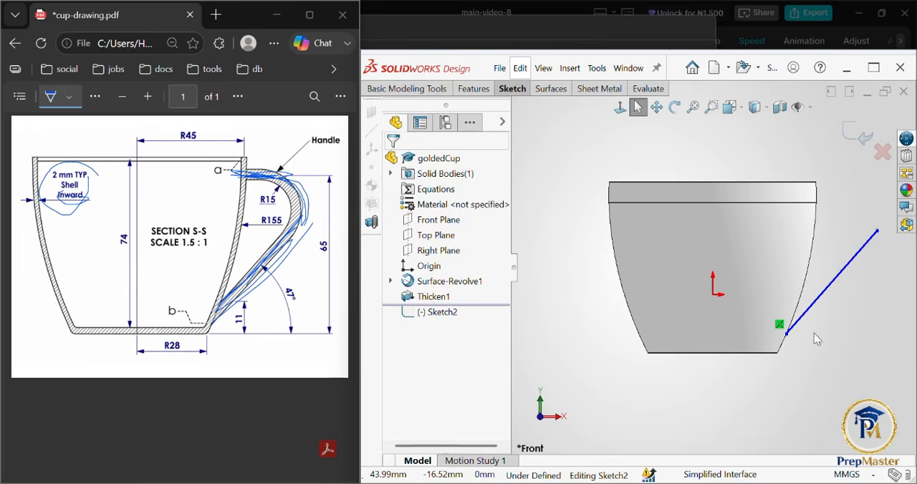
Step: Examine the slanted handle line and its lower endpoint on the cup's edge, and return to the front view
mouse_move(814, 333)
middle_down()
mouse_move(745, 366)
mouse_move(771, 372)
mouse_move(692, 362)
mouse_move(804, 342)
middle_up()
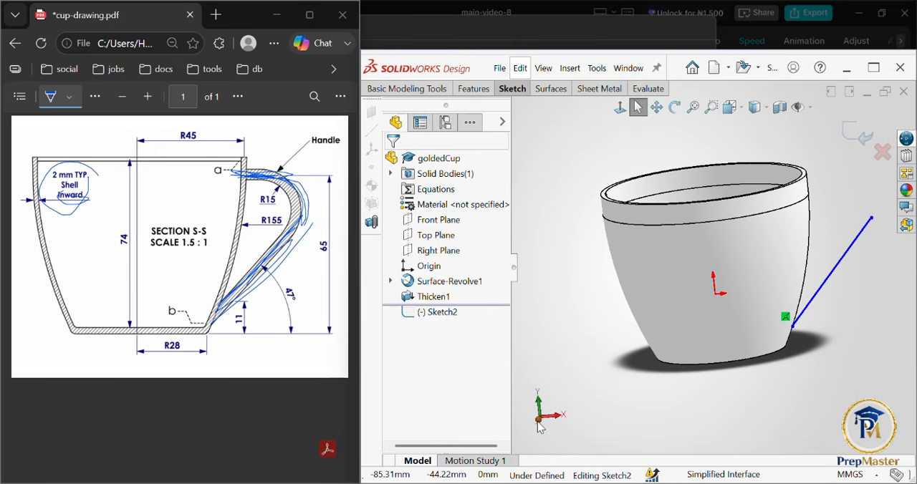
click(539, 427)
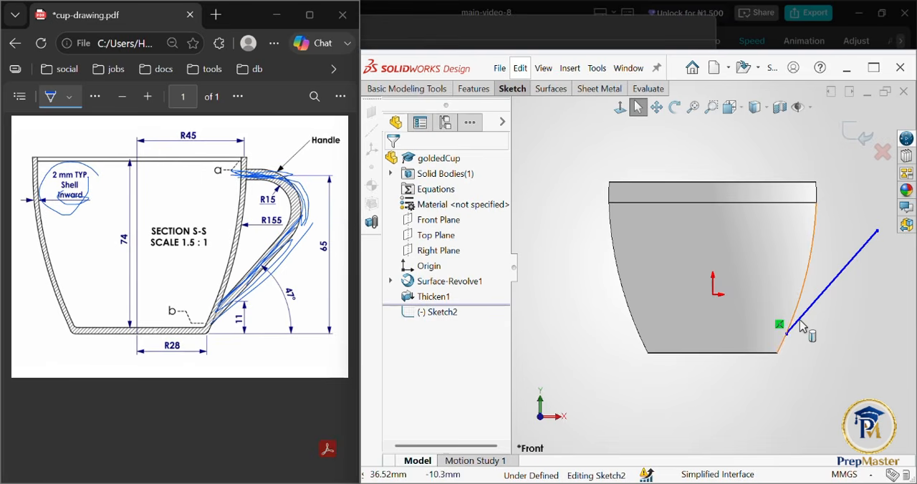
scroll(815, 332, down, 3)
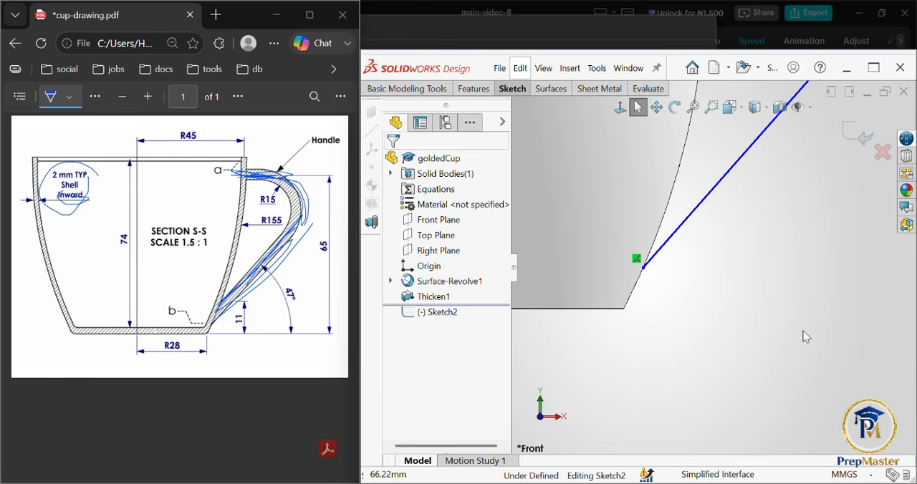
scroll(672, 292, down, 3)
scroll(672, 292, down, 3)
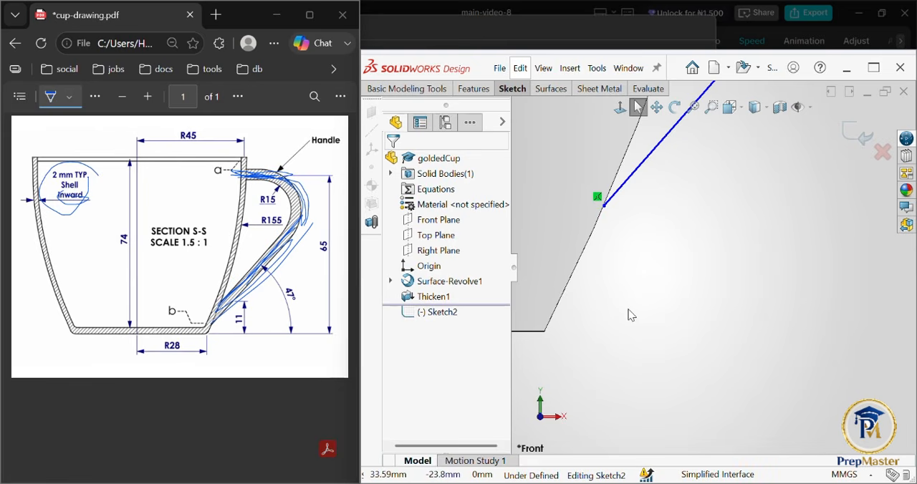
key(ctrl+shift+z)
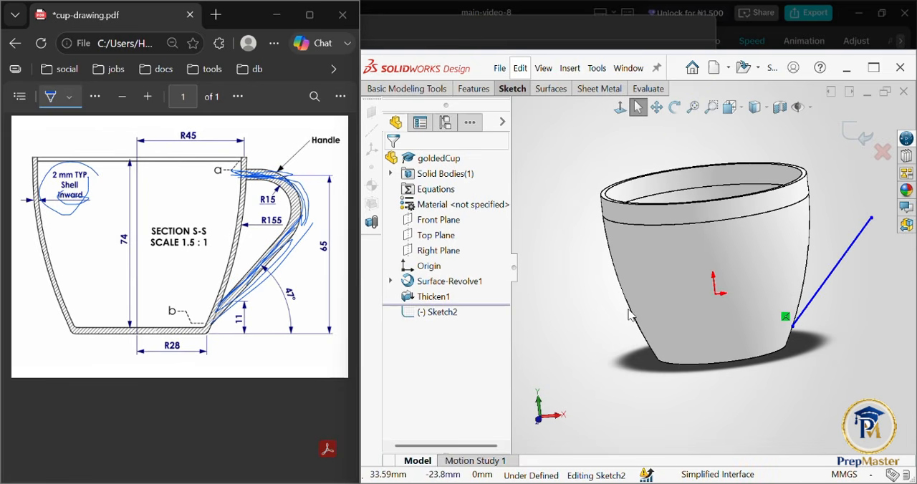
click(539, 425)
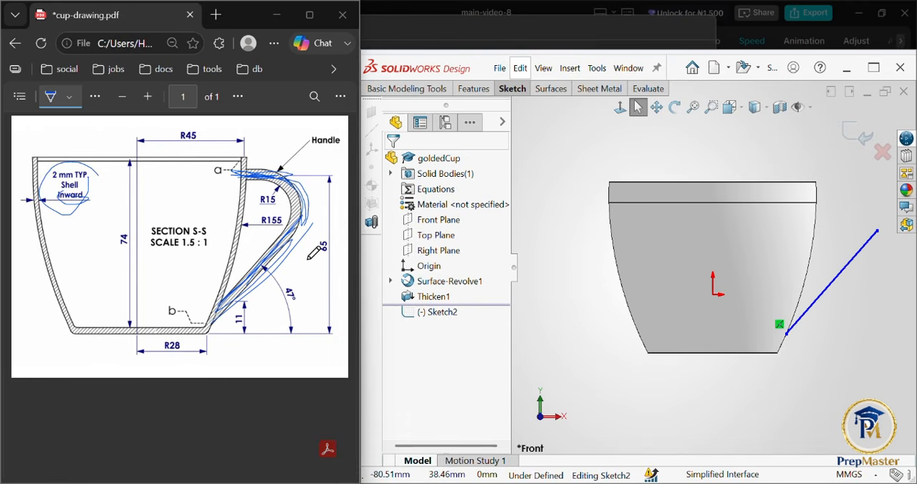
Step: Mark the handle's height dimension on the PDF drawing and measure the distance between the cup's base and the horizontal edge below its rim
drag(309, 259, 319, 235)
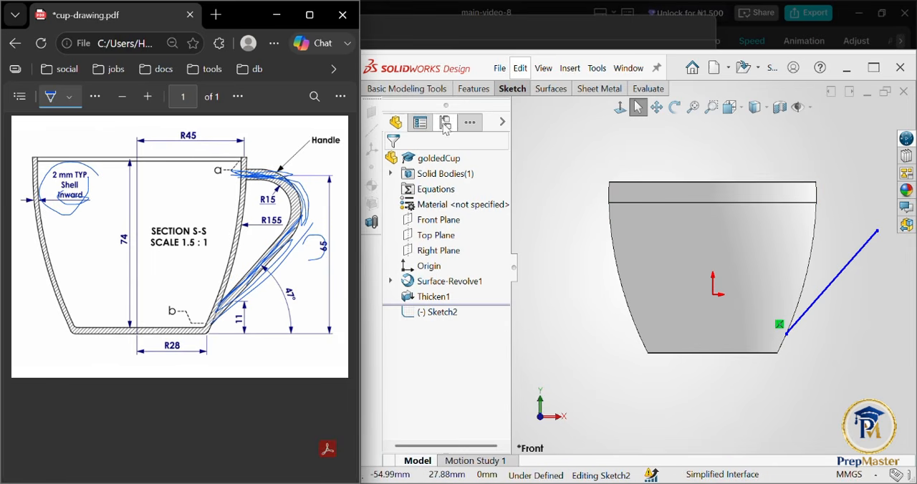
click(518, 91)
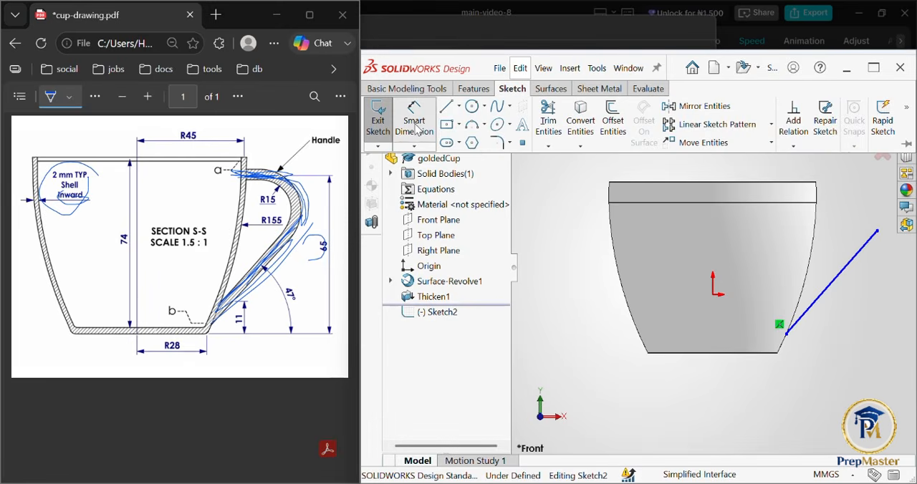
click(415, 128)
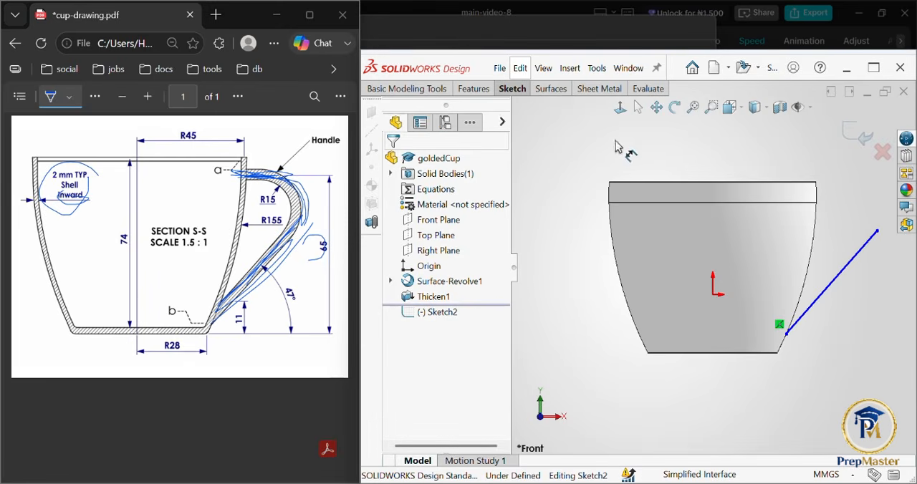
click(721, 208)
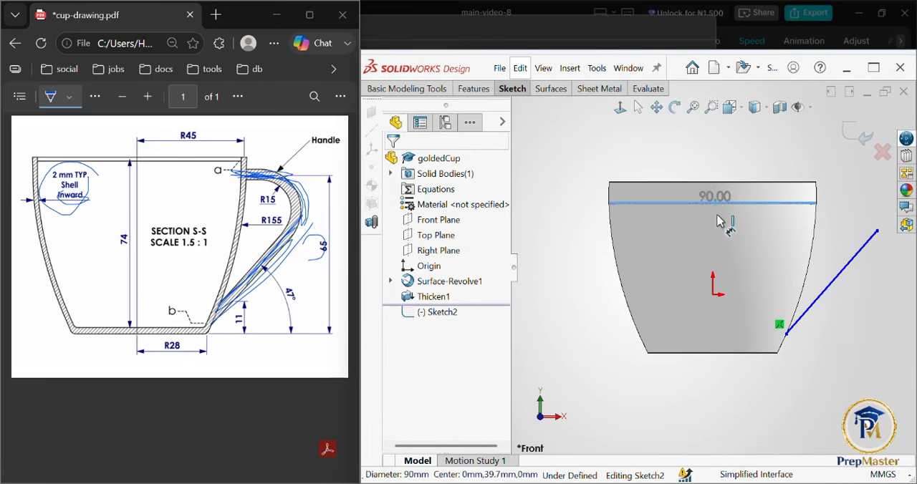
click(711, 354)
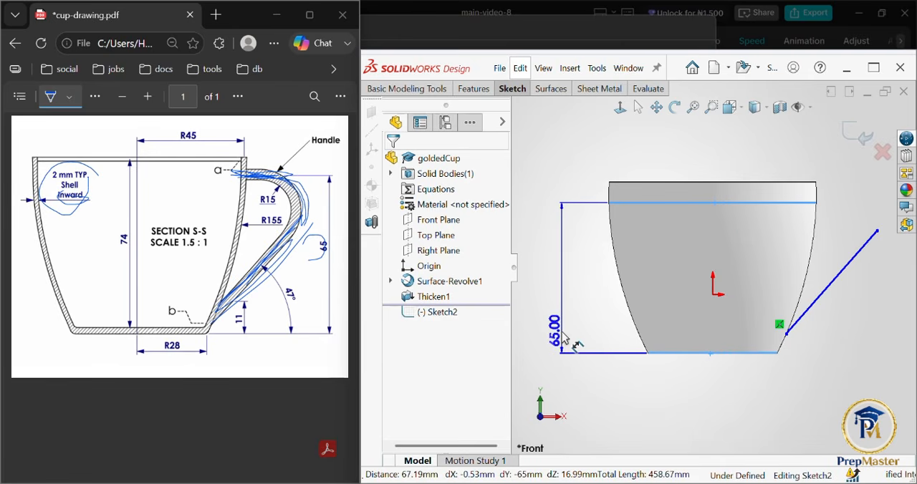
key(Escape)
key(Escape)
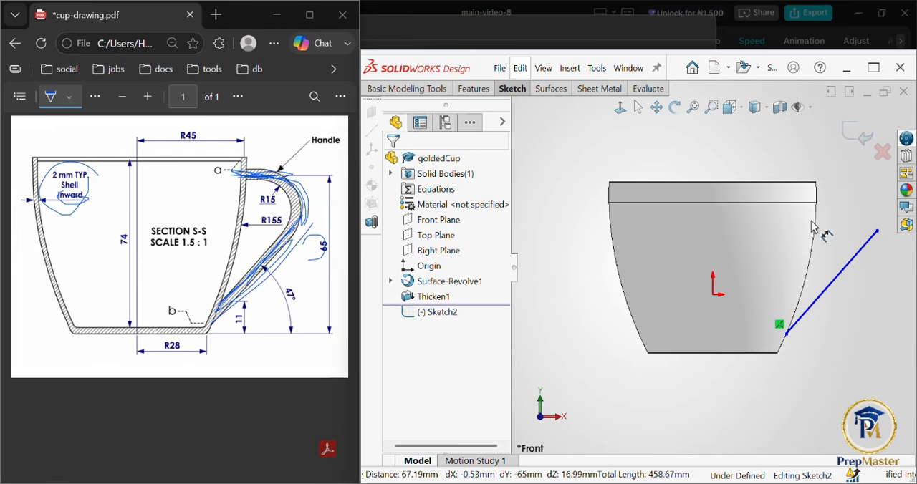
Step: Sketch a horizontal line about 15 mm long outward from the right end of the cup's horizontal edge below the rim
key(l)
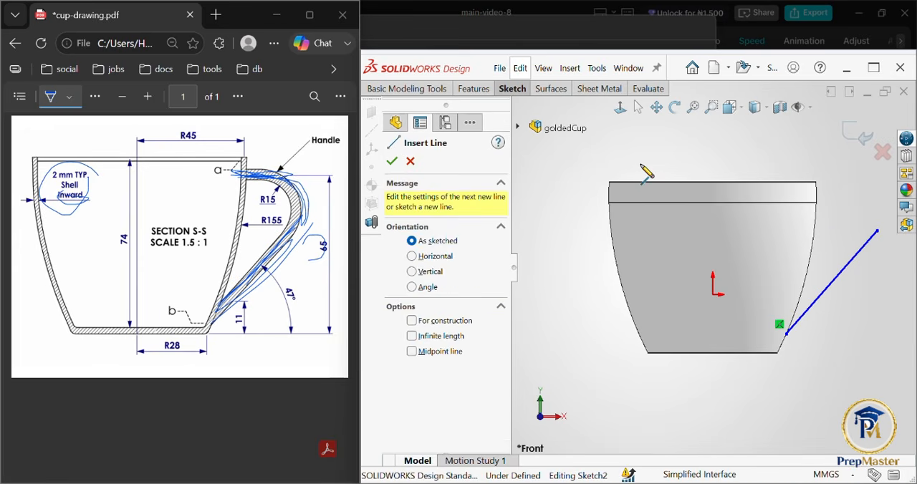
click(817, 203)
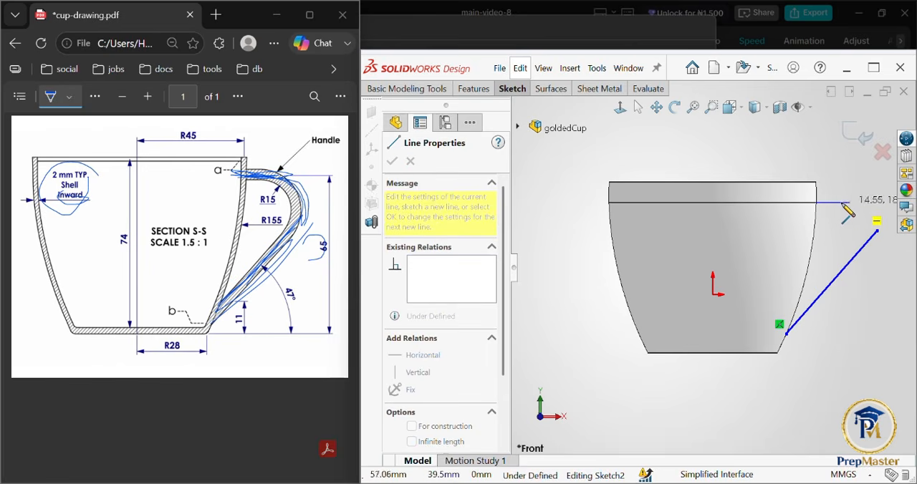
click(843, 203)
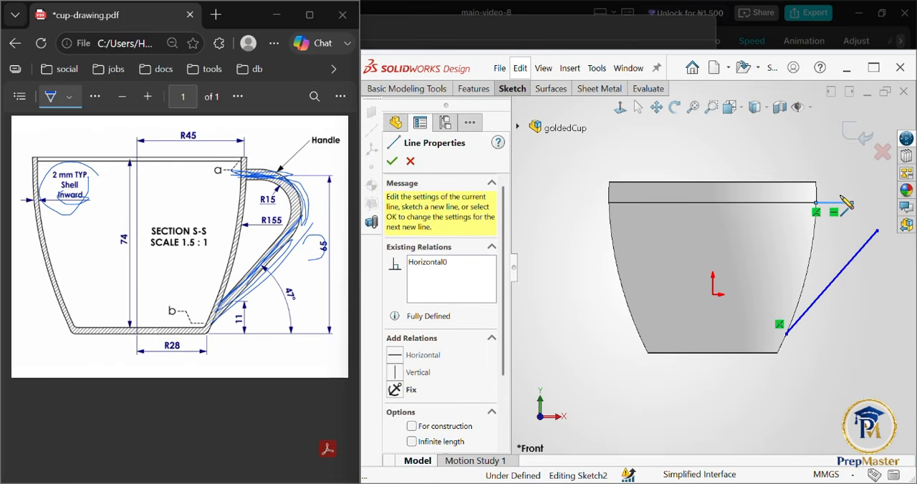
click(392, 161)
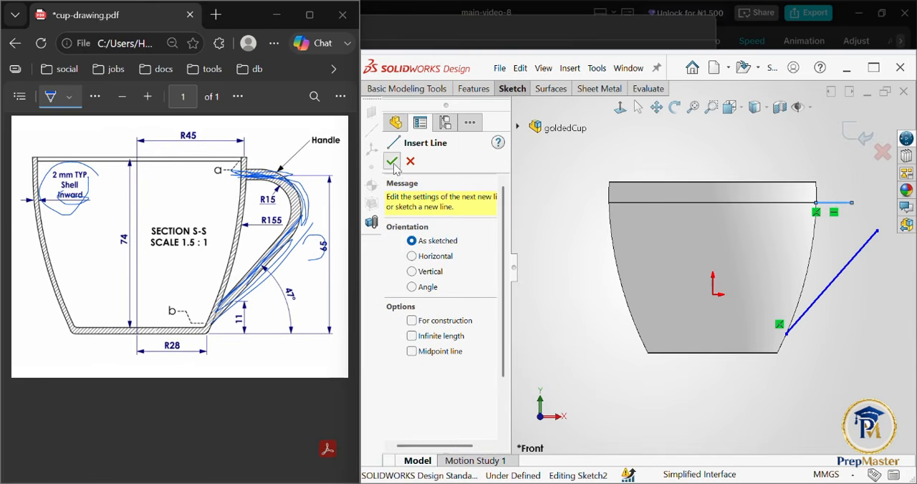
click(392, 161)
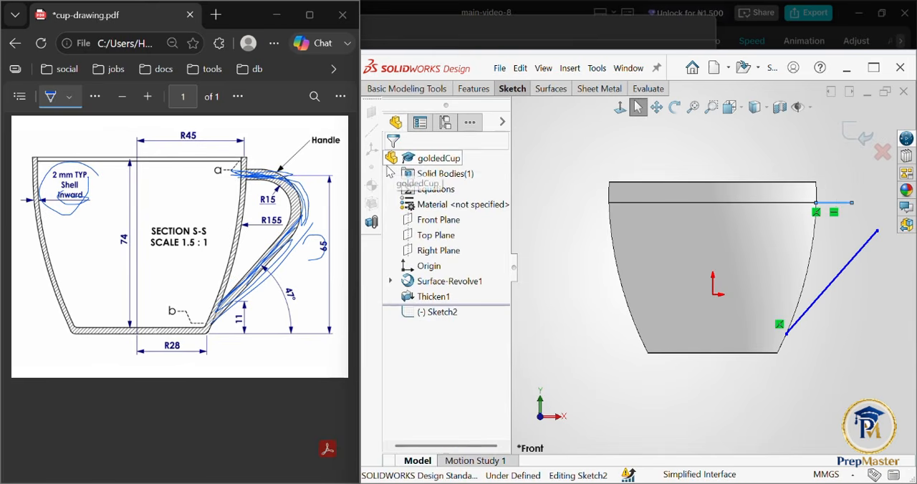
Step: Sketch a three-point arc of about 19 mm radius bulging outward from the horizontal handle line to the slanted one
click(513, 89)
click(481, 116)
click(475, 133)
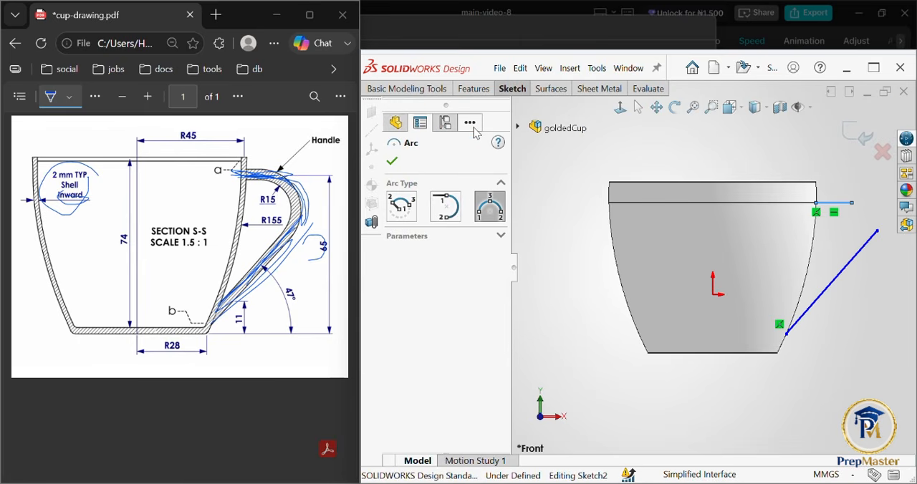
click(852, 202)
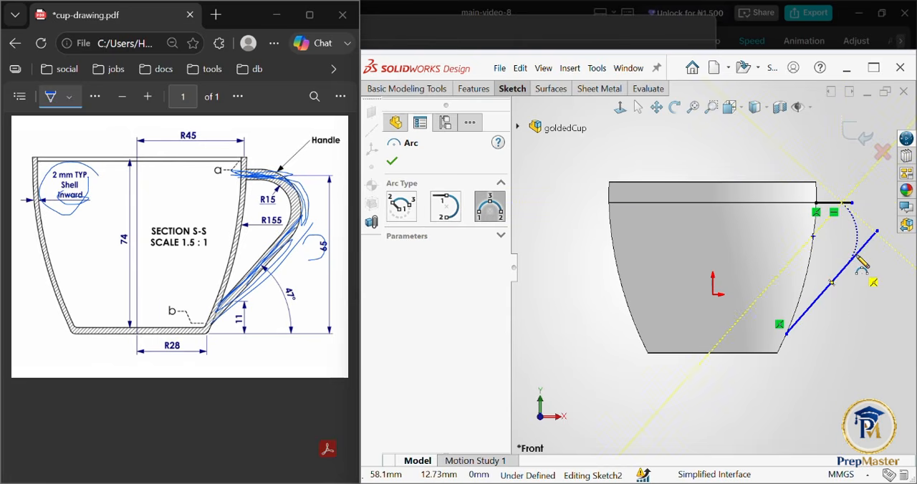
click(849, 264)
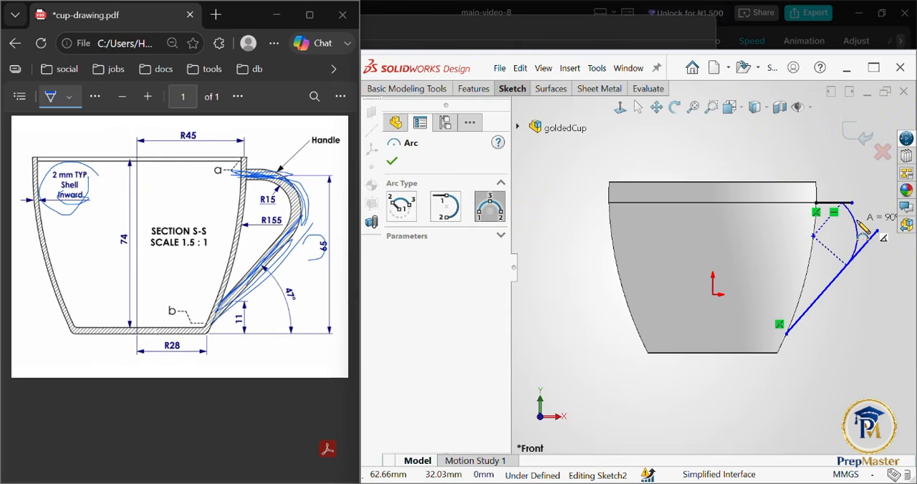
click(857, 234)
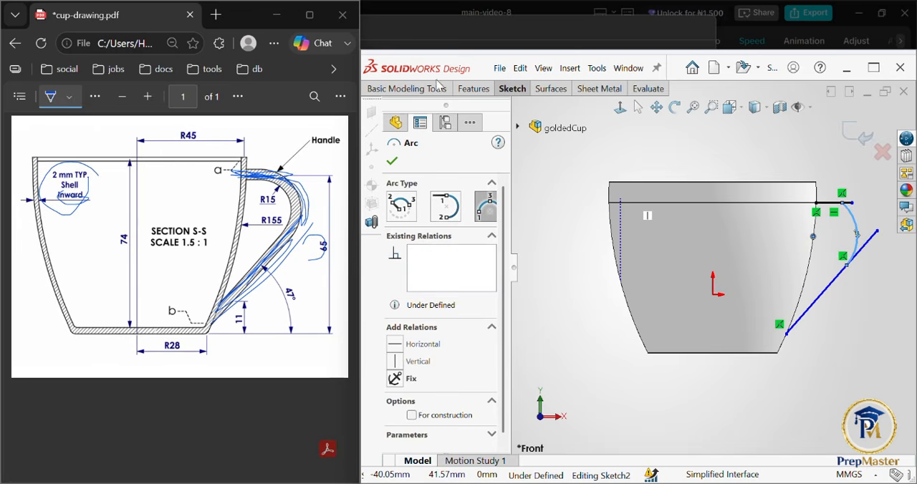
click(392, 162)
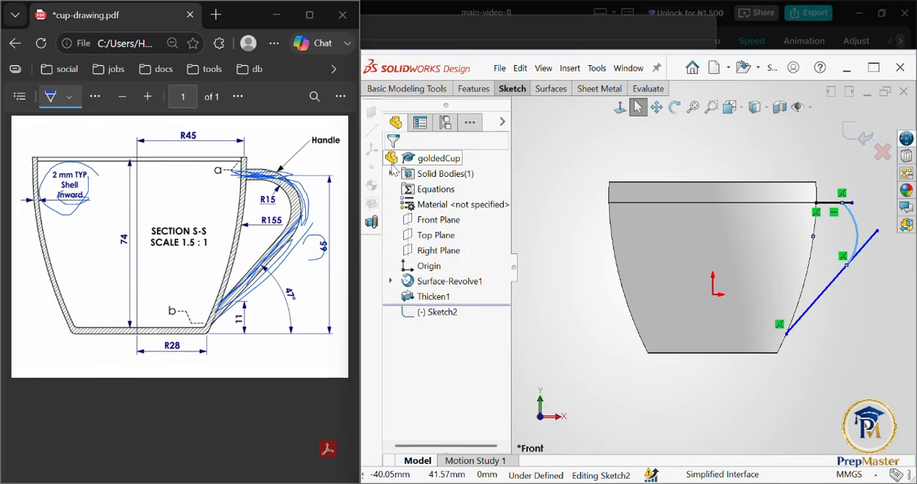
click(872, 246)
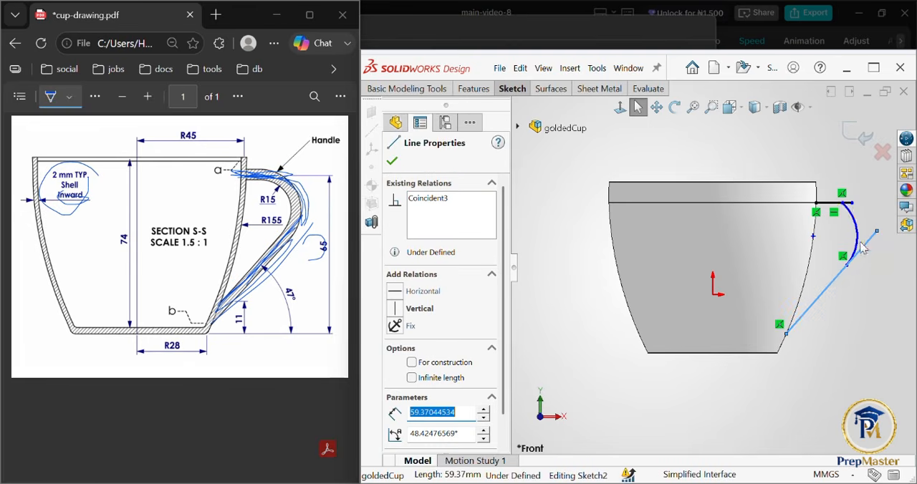
ctrl+click(857, 243)
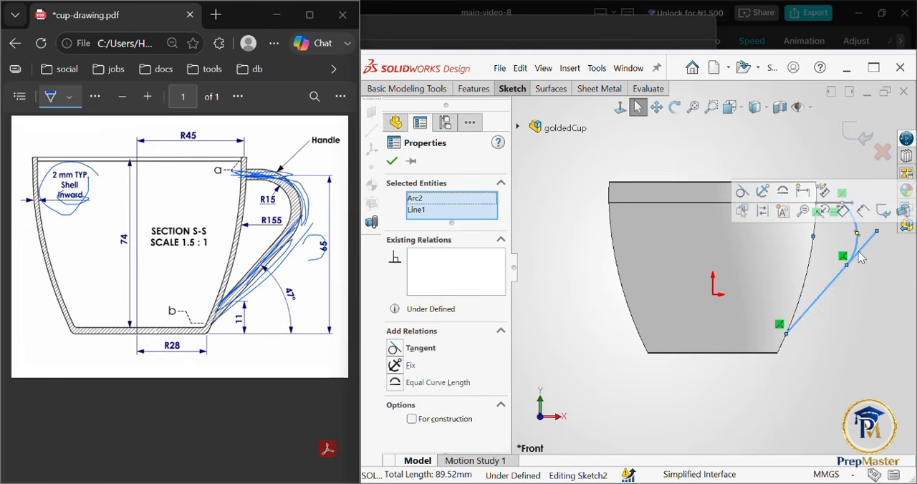
click(872, 277)
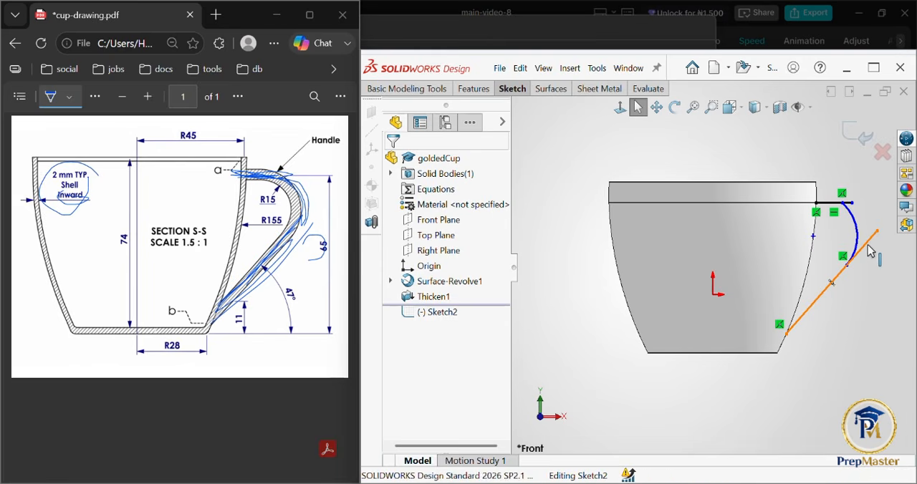
Step: Make the handle arc tangent to the slanted line
click(870, 247)
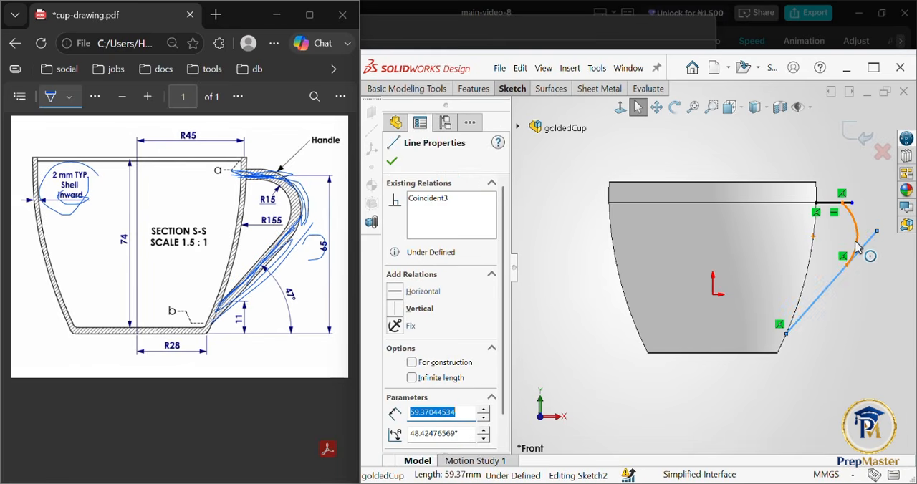
ctrl+click(858, 246)
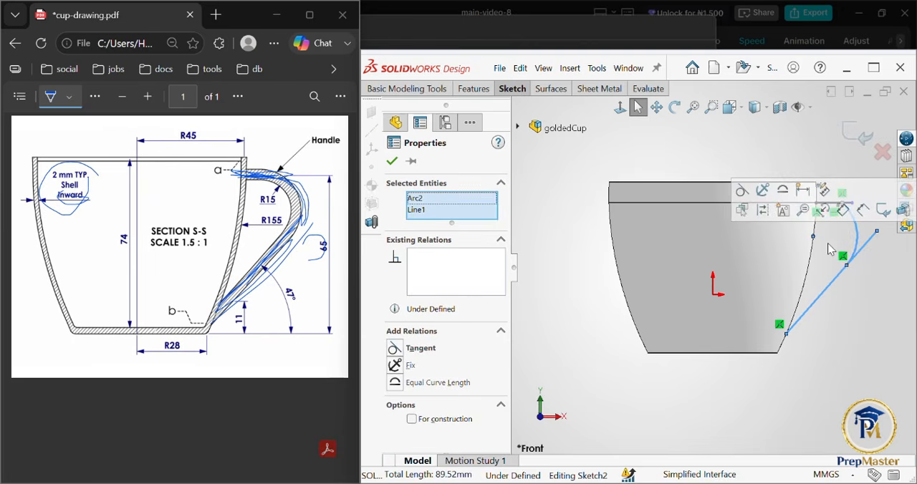
click(394, 350)
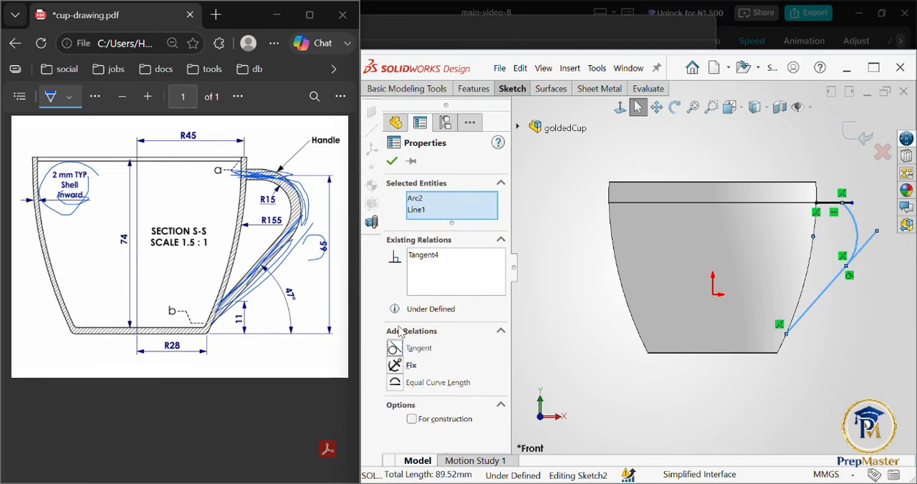
click(392, 162)
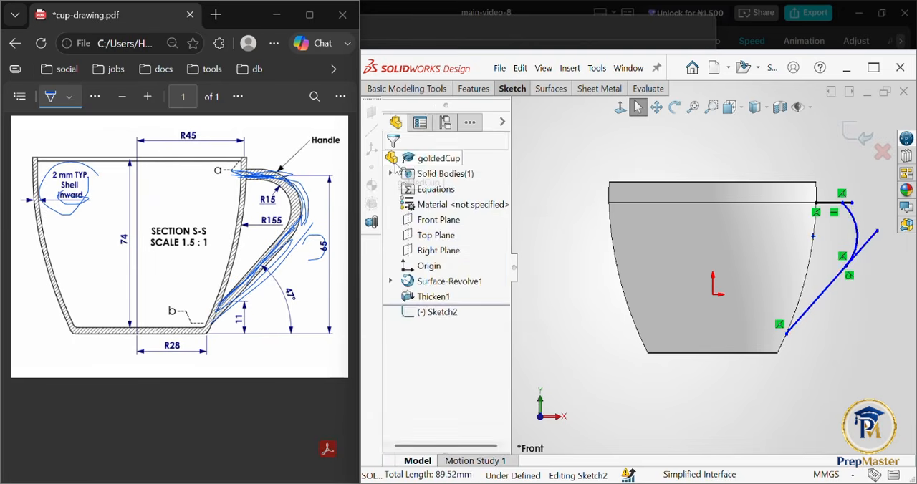
Step: Try to make the handle arc tangent to the horizontal line, and undo that relation
click(858, 228)
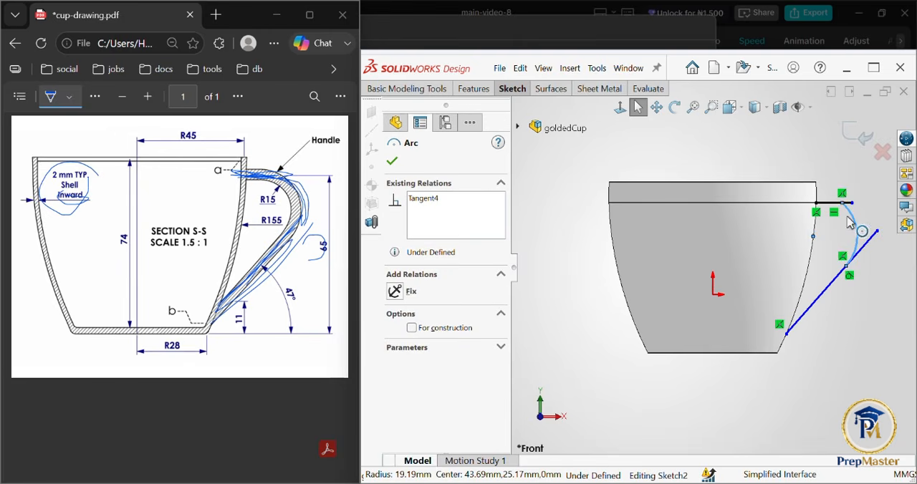
ctrl+click(829, 206)
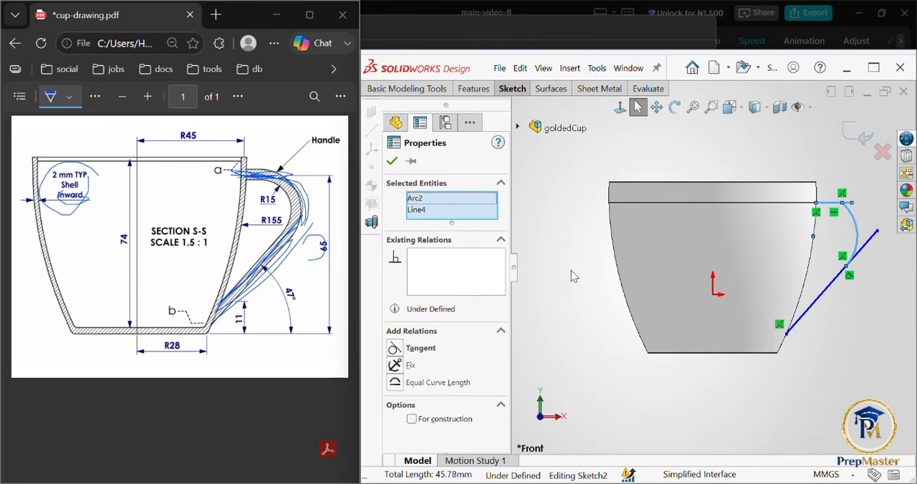
click(395, 349)
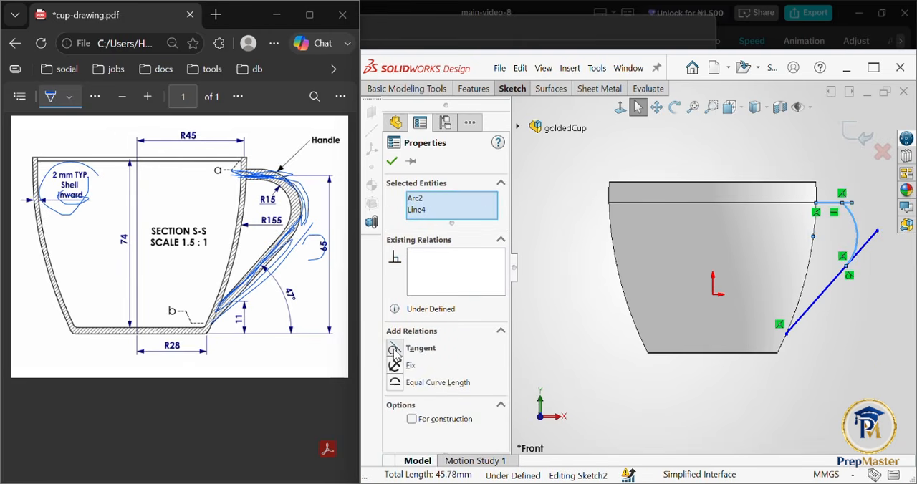
click(393, 162)
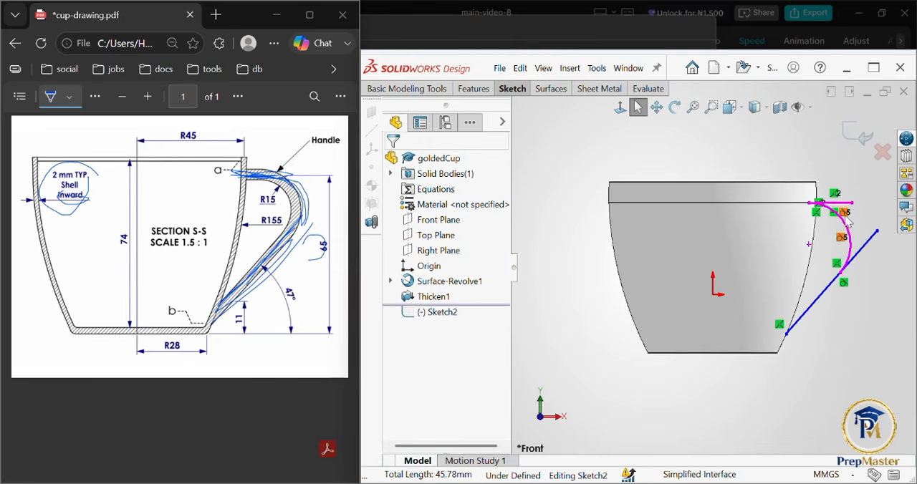
ctrl+click(849, 228)
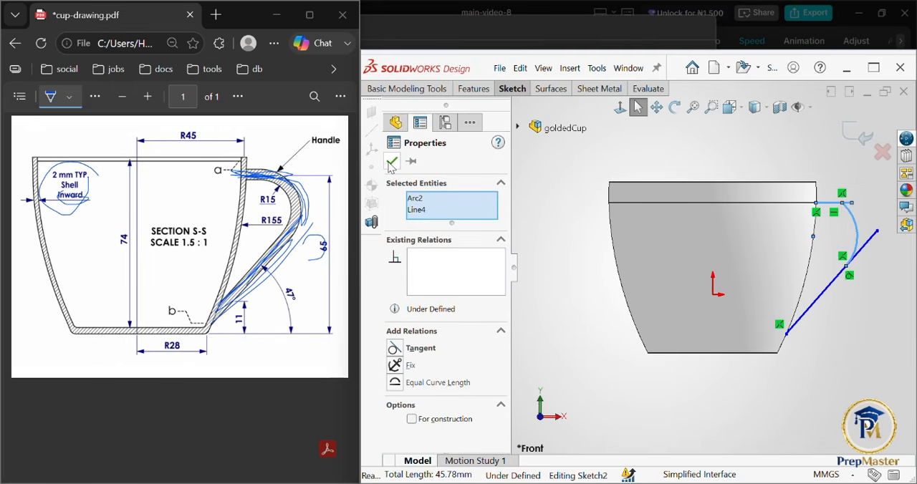
click(392, 162)
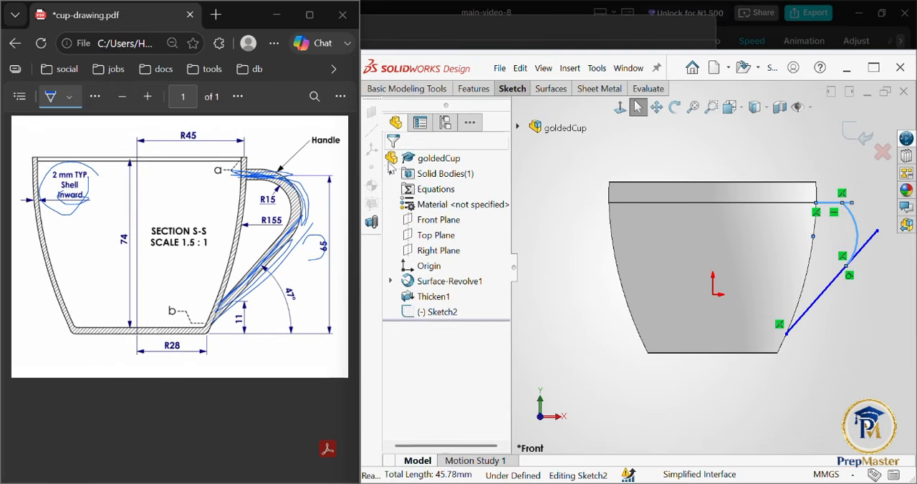
Step: Trim the excess ends of the horizontal and slanted handle lines beyond the arc, using Trim to closest
click(526, 94)
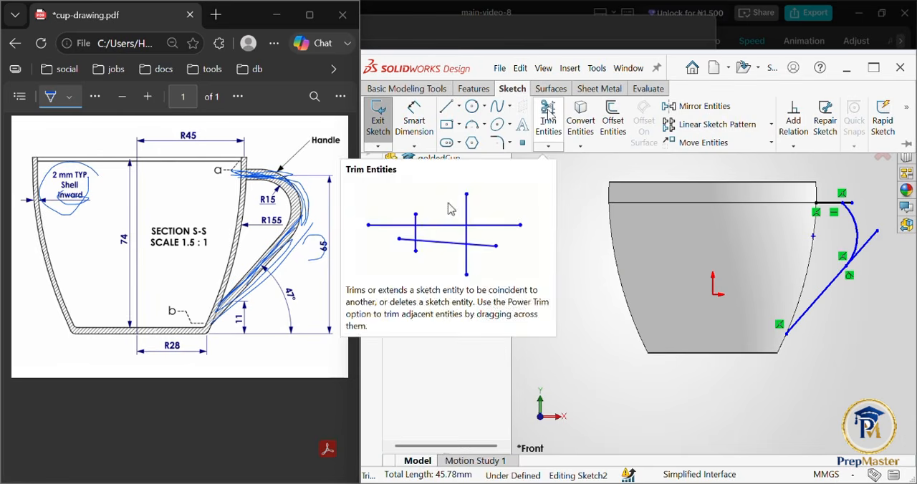
click(548, 116)
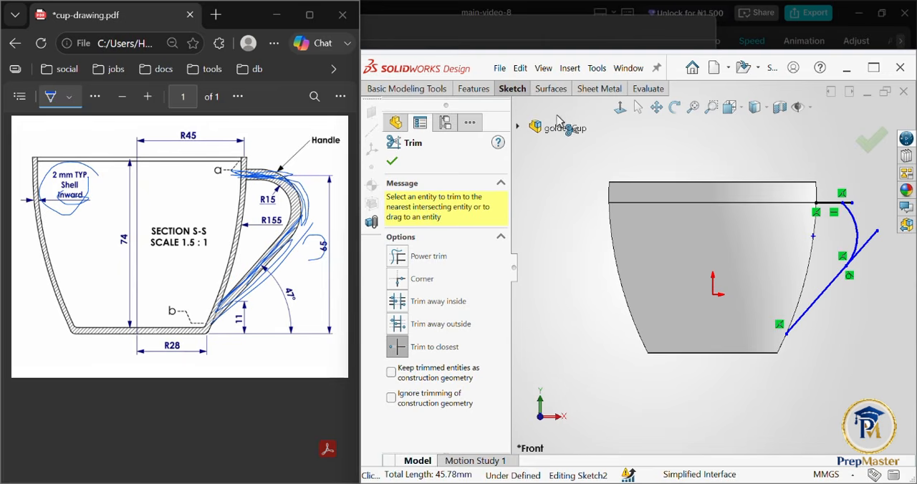
click(849, 208)
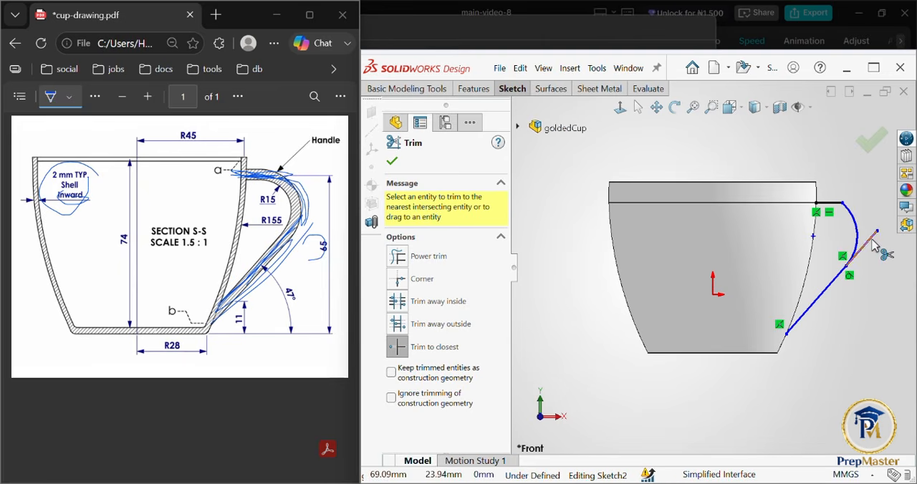
click(873, 238)
click(867, 144)
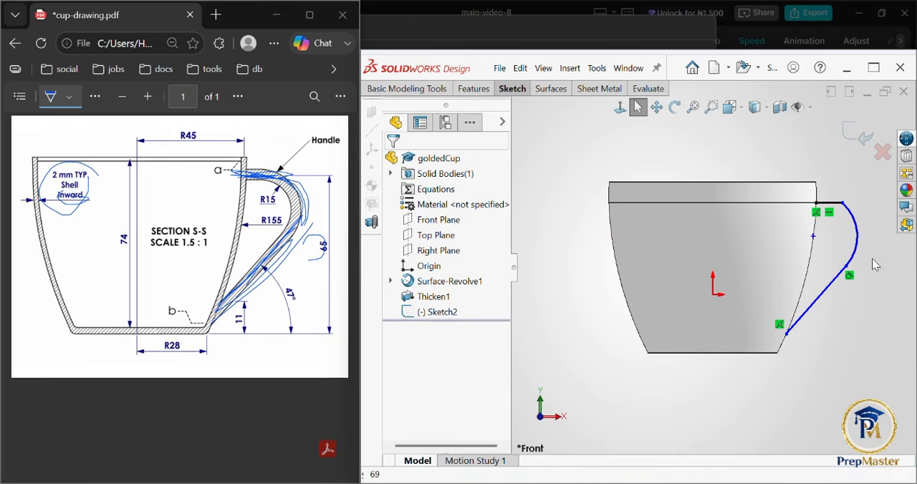
Step: Dimension the vertical height of the slanted handle line's lower endpoint above the cup's base corner as 11 mm
click(475, 89)
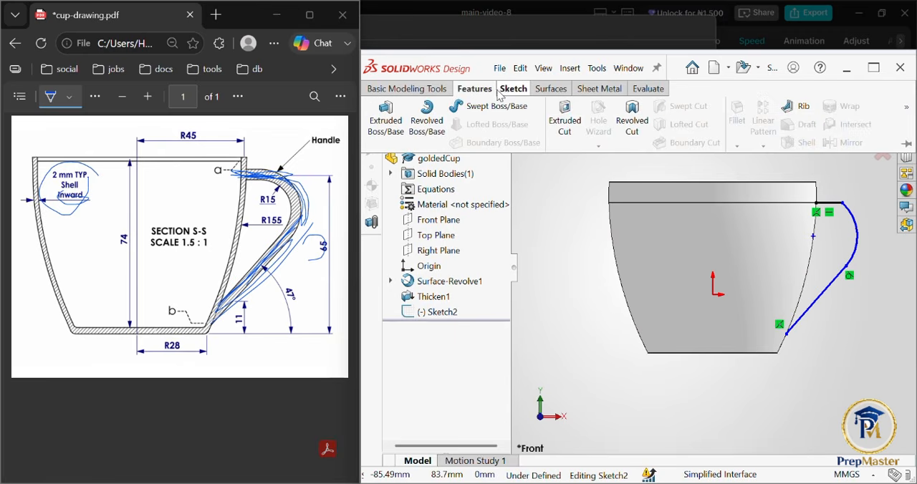
click(504, 89)
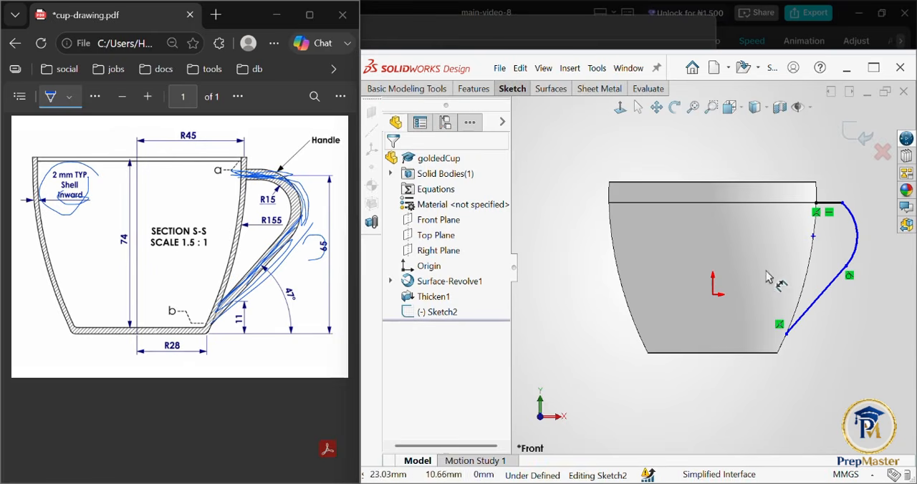
click(787, 335)
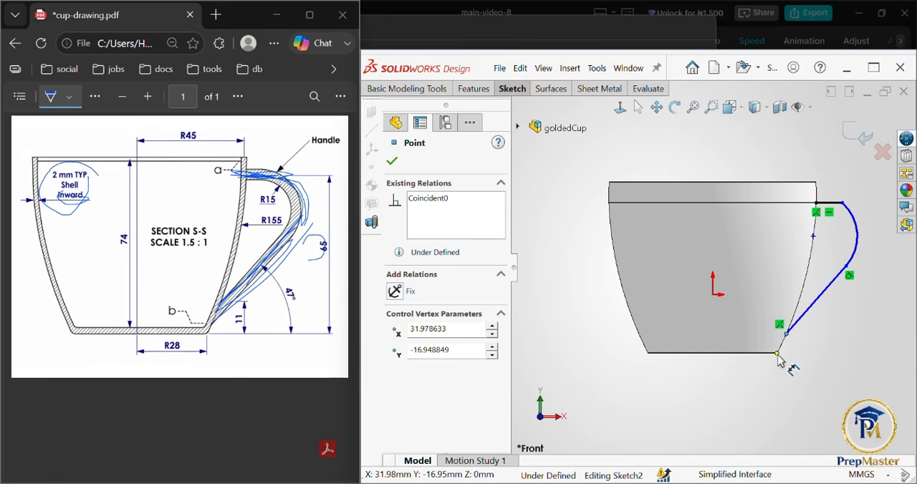
click(778, 355)
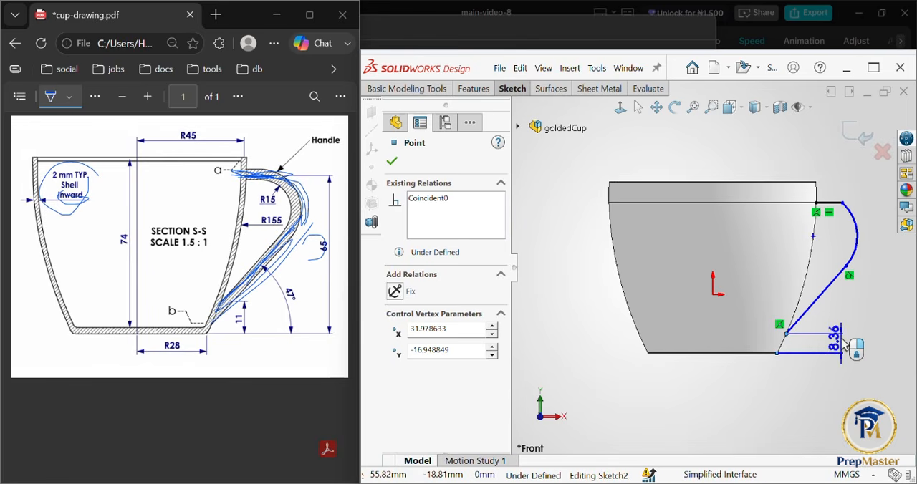
click(844, 347)
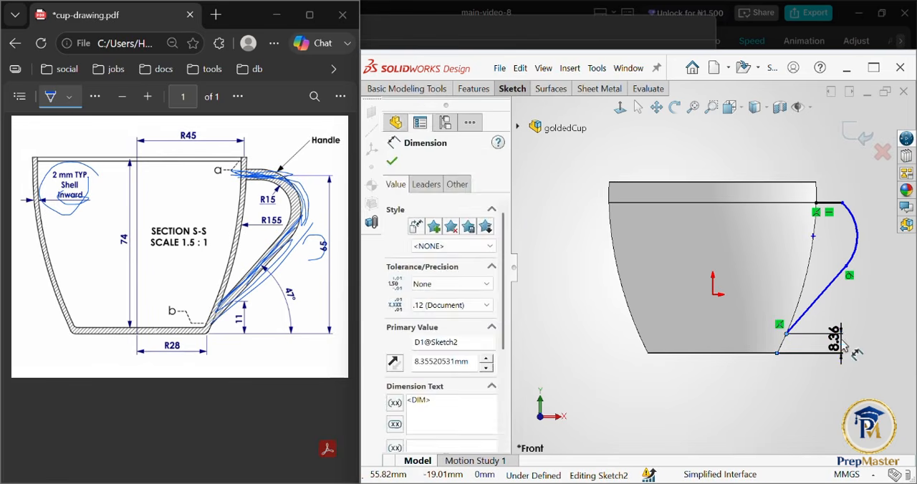
text(11)
key(Return)
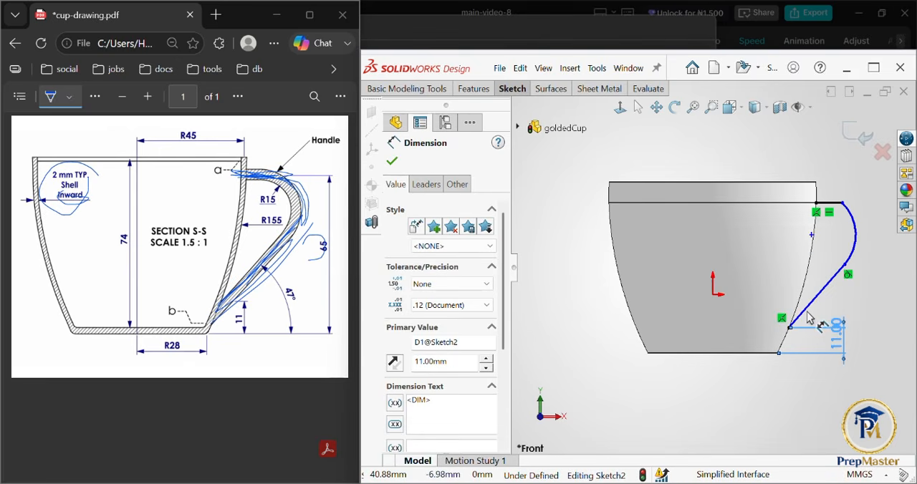
key(Escape)
Step: Dimension the angle between the slanted handle line and the cup's base edge as 47°
click(804, 316)
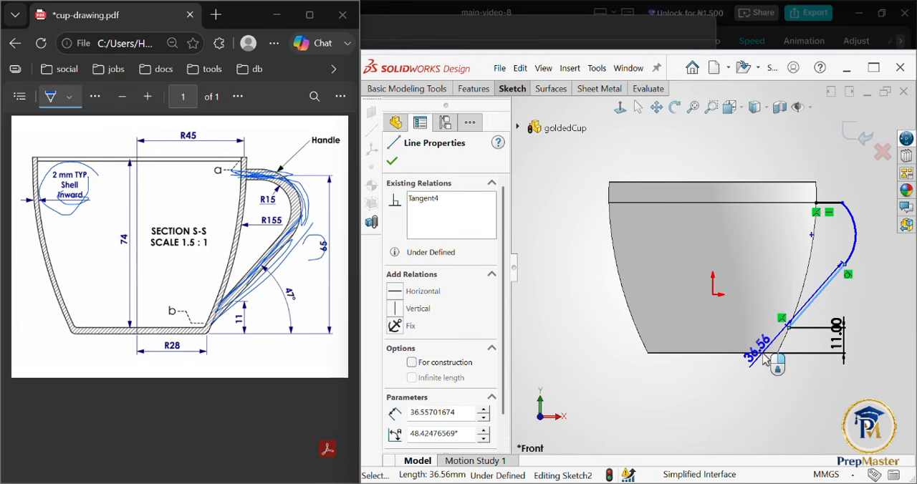
mouse_move(766, 361)
mouse_down()
mouse_move(812, 310)
mouse_move(771, 364)
mouse_move(758, 361)
mouse_move(873, 337)
mouse_up()
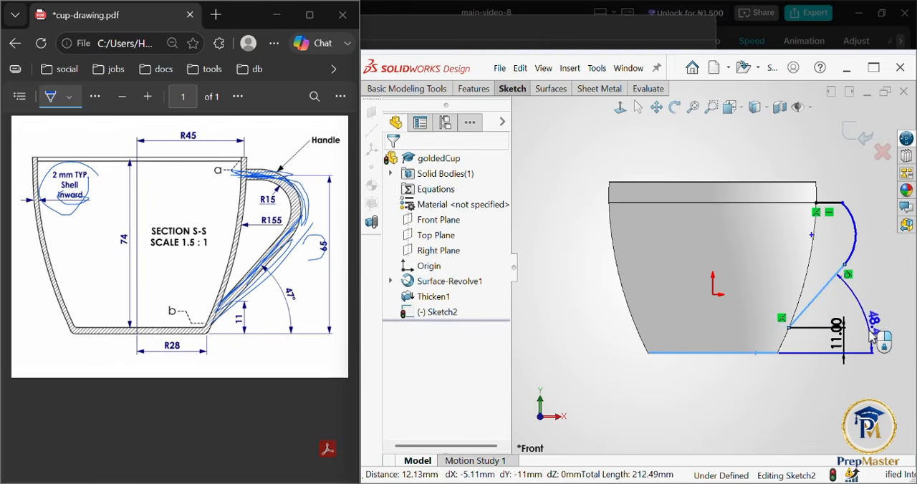
click(872, 336)
text(4)
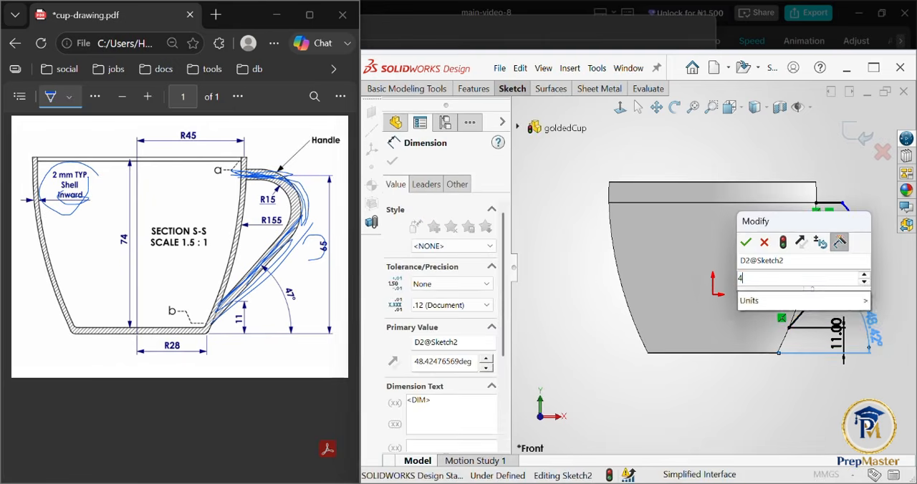
text(7)
key(Return)
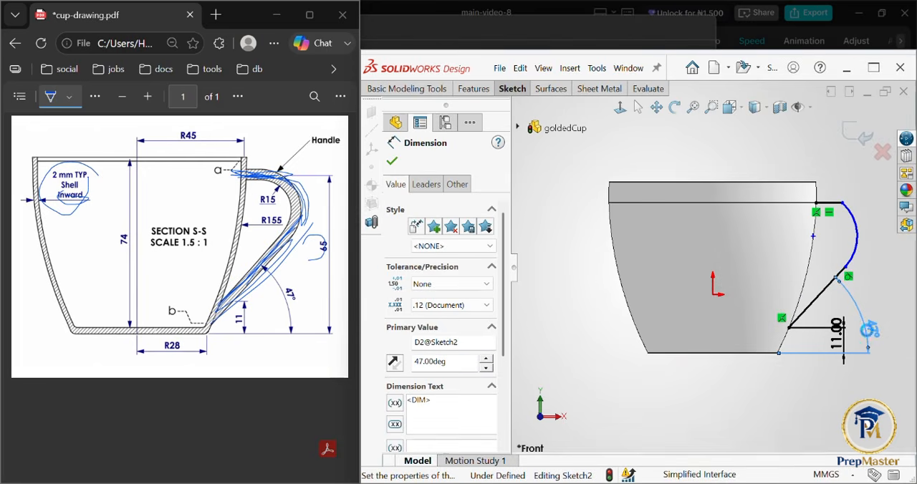
Step: Dimension the handle arc's radius as 15 mm
click(860, 243)
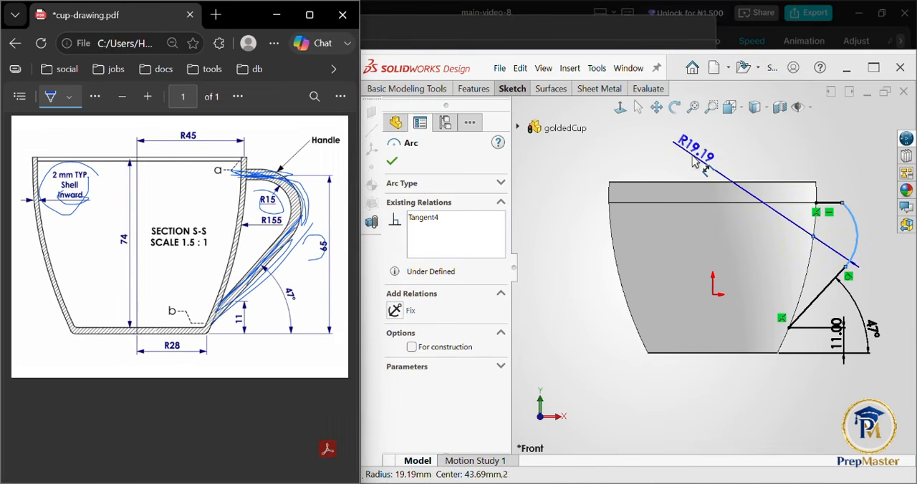
click(694, 163)
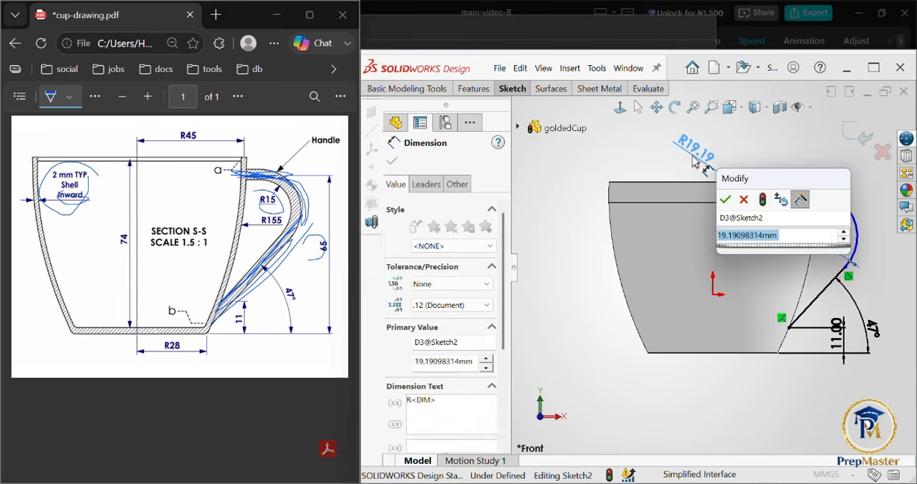
text(15)
key(Return)
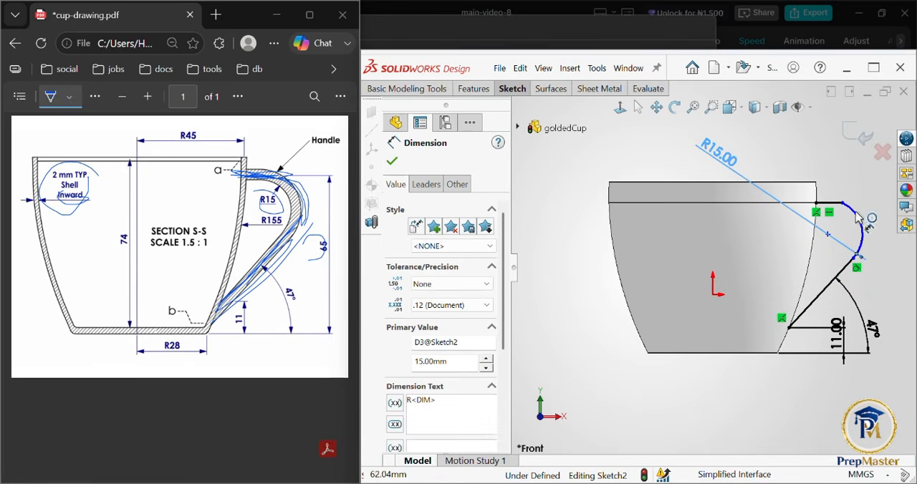
click(393, 163)
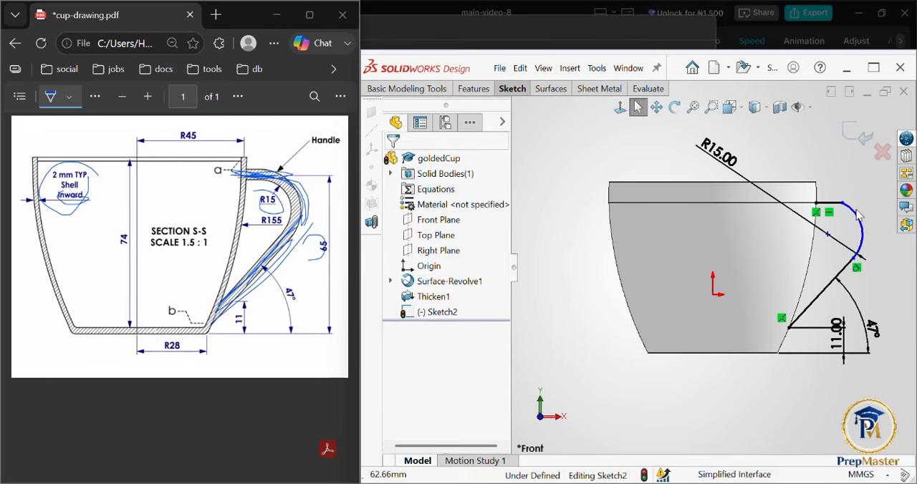
Step: Examine the junction between the horizontal handle line and the arc up close
scroll(846, 208, down, 4)
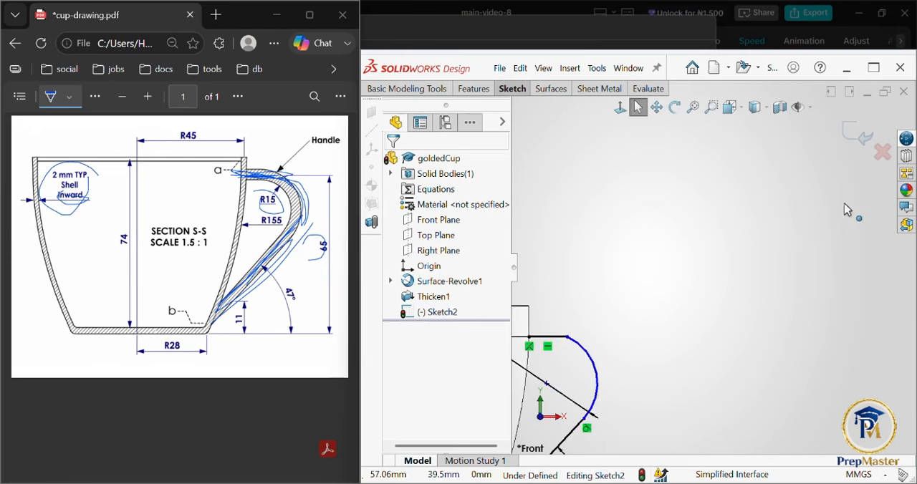
key(f)
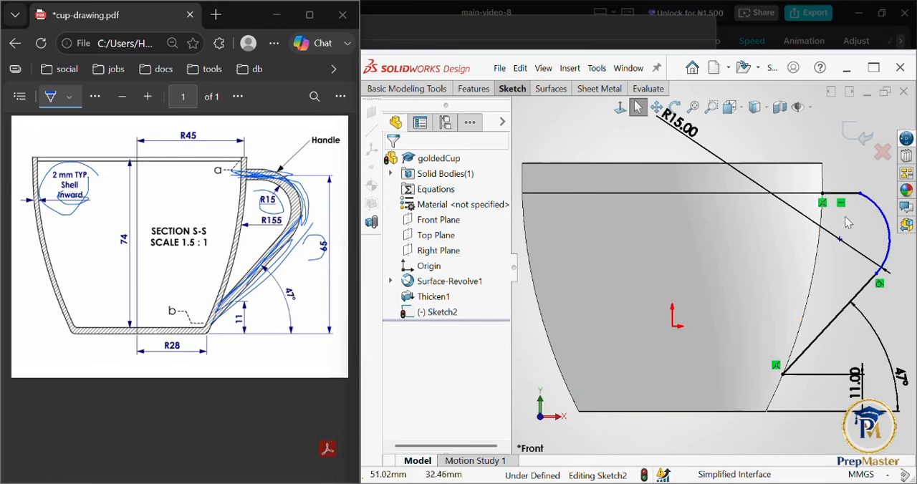
scroll(871, 201, down, 1)
scroll(867, 203, down, 3)
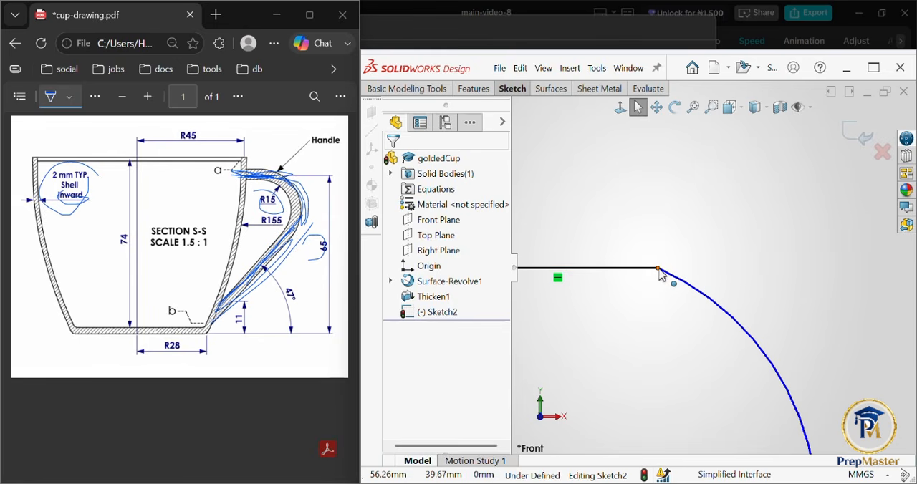
key(f)
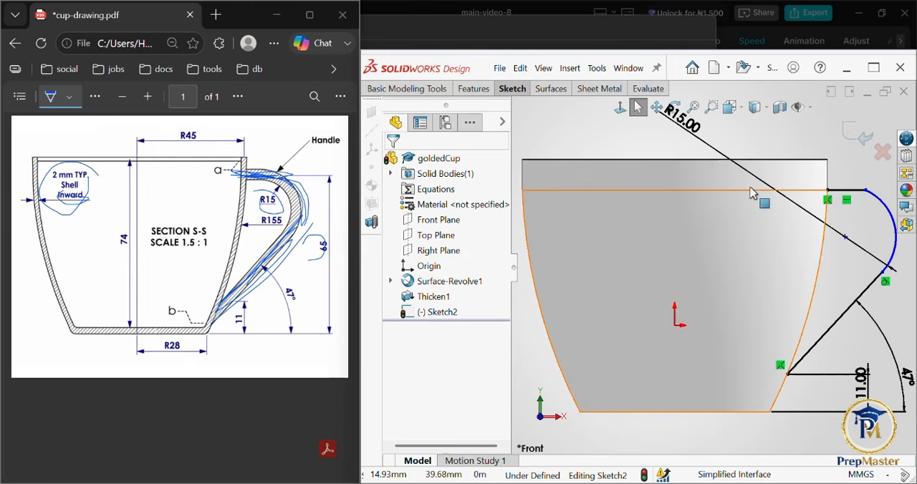
key(f)
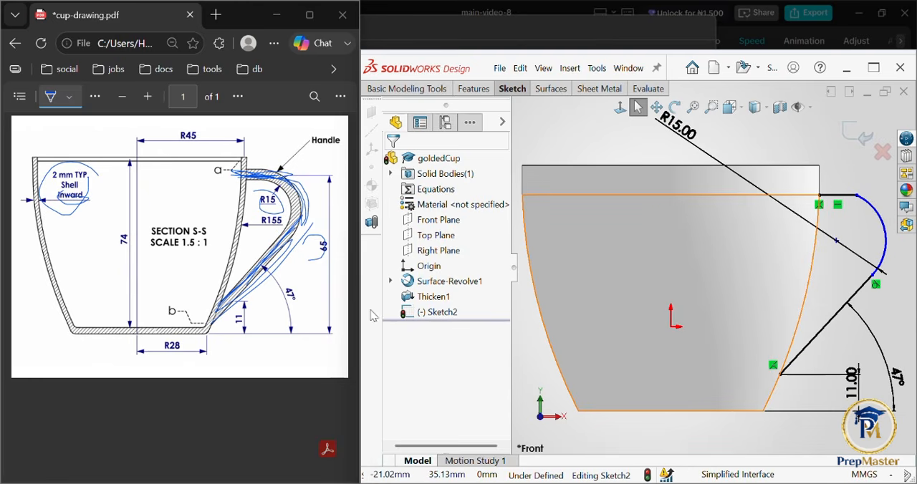
Step: Circle the handle dimensions 65, 47° and 11 on the PDF drawing
drag(328, 225, 322, 228)
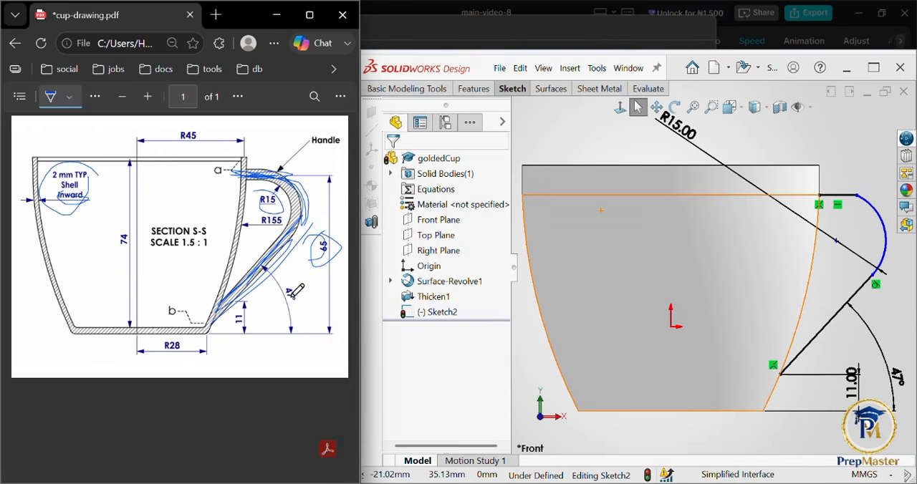
mouse_move(278, 285)
mouse_down()
mouse_move(315, 291)
mouse_move(295, 265)
mouse_up()
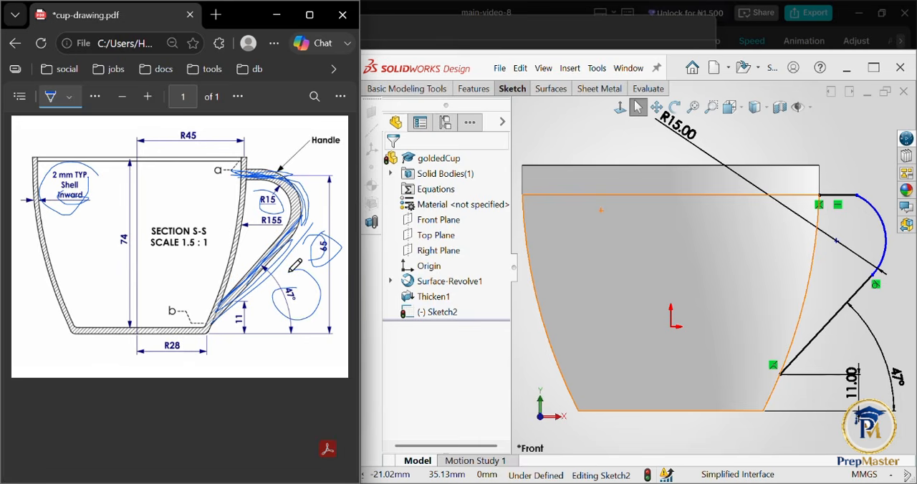
mouse_move(240, 310)
mouse_down()
mouse_move(258, 342)
mouse_move(247, 304)
mouse_up()
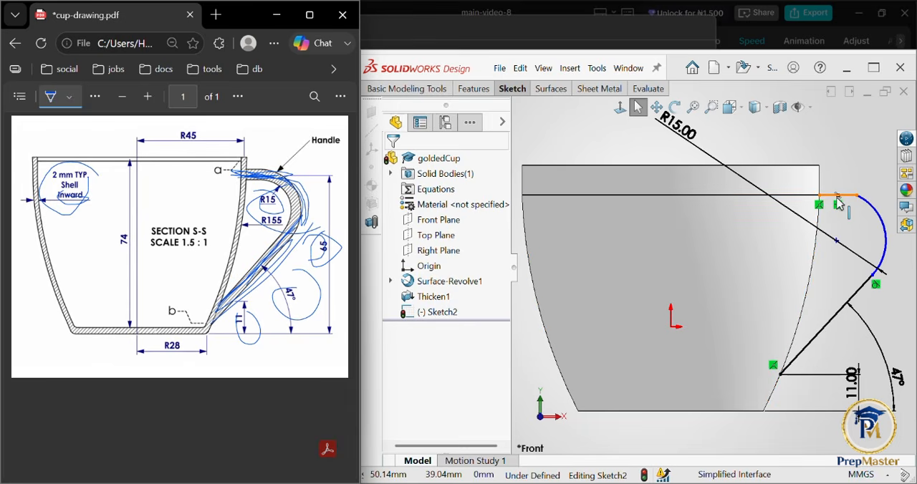
Step: Set up a swept surface with a circular profile, using the handle sketch as its path
scroll(557, 101, up, 2)
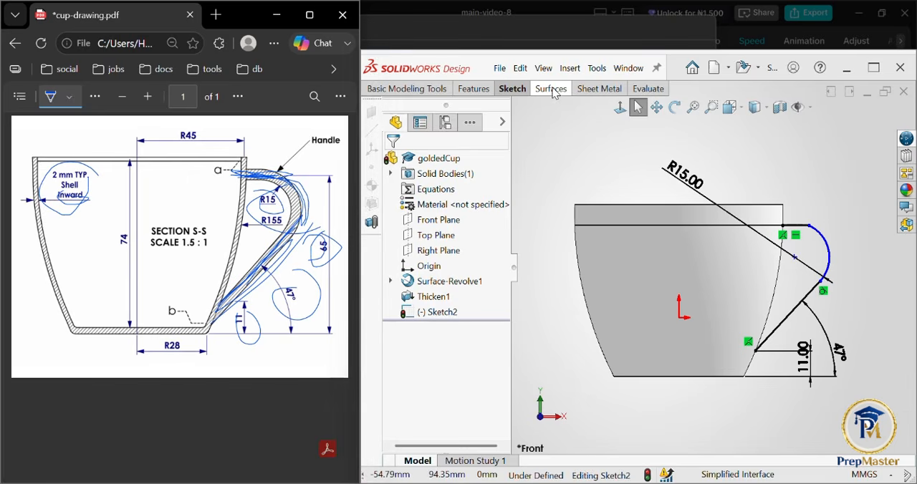
click(551, 90)
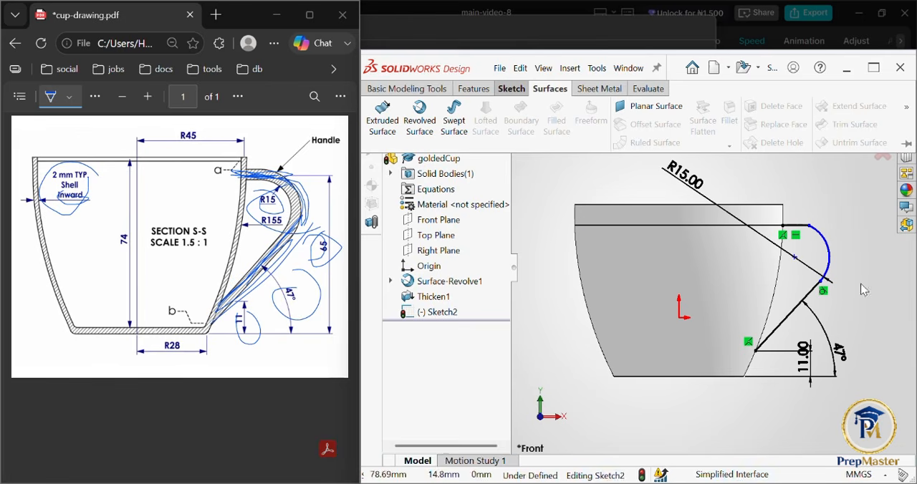
click(466, 125)
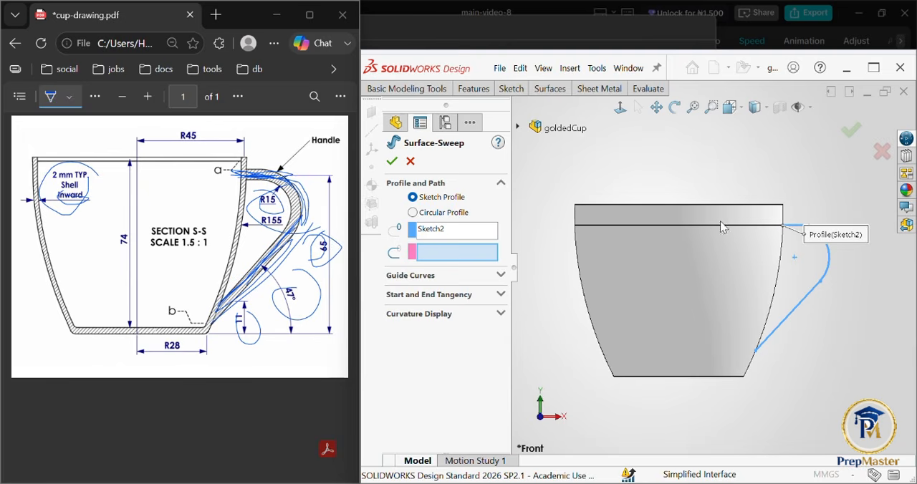
click(413, 213)
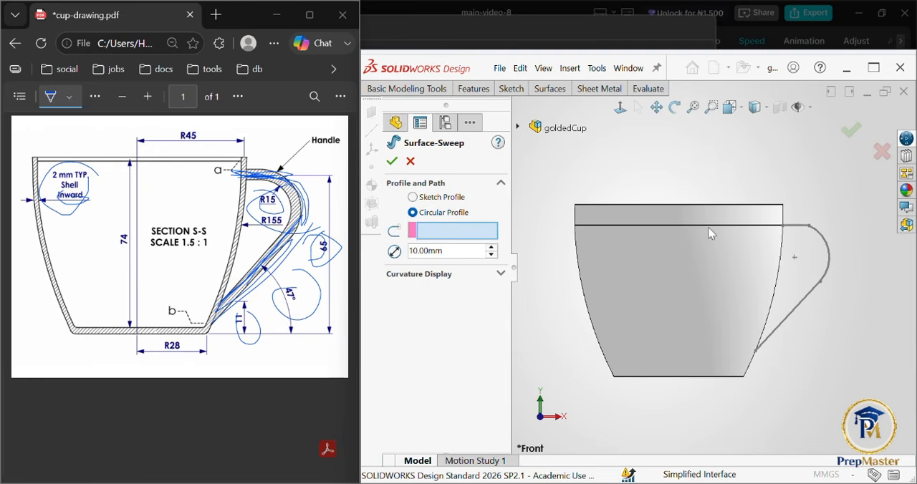
click(805, 231)
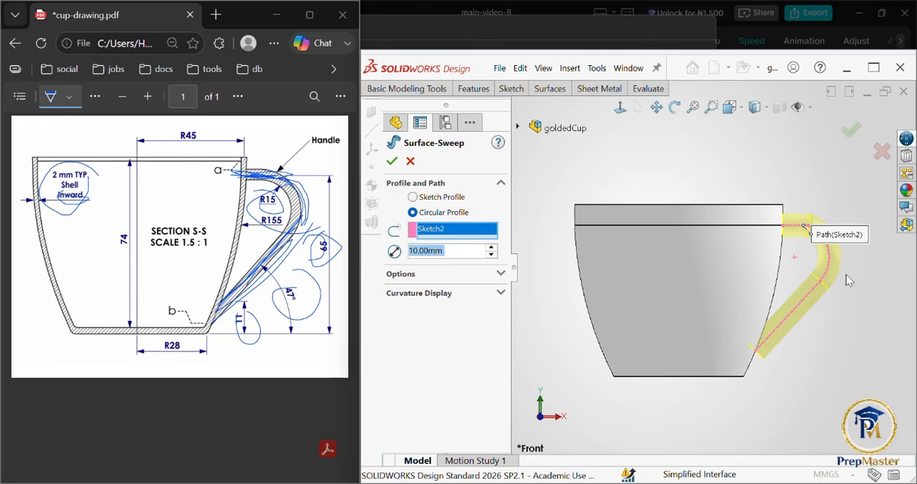
middle_drag(848, 280, 753, 284)
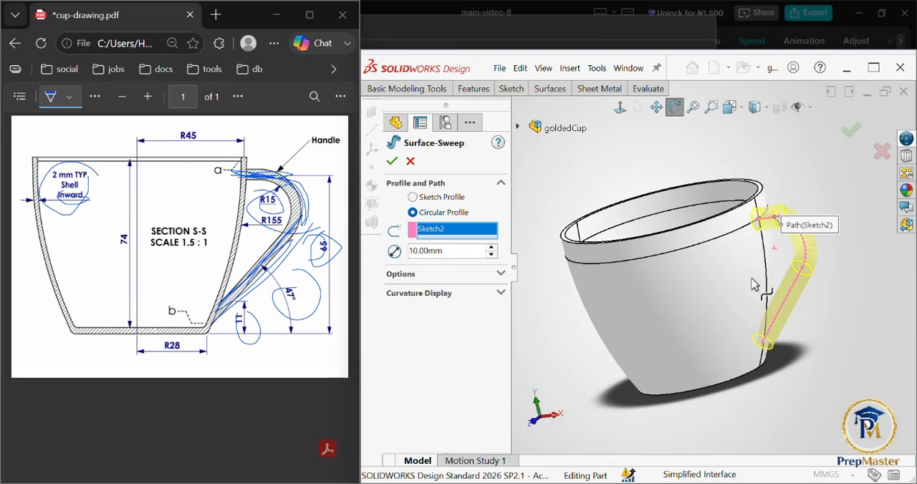
Step: Set the circular profile's diameter to 7 mm and create the swept handle surface
click(458, 252)
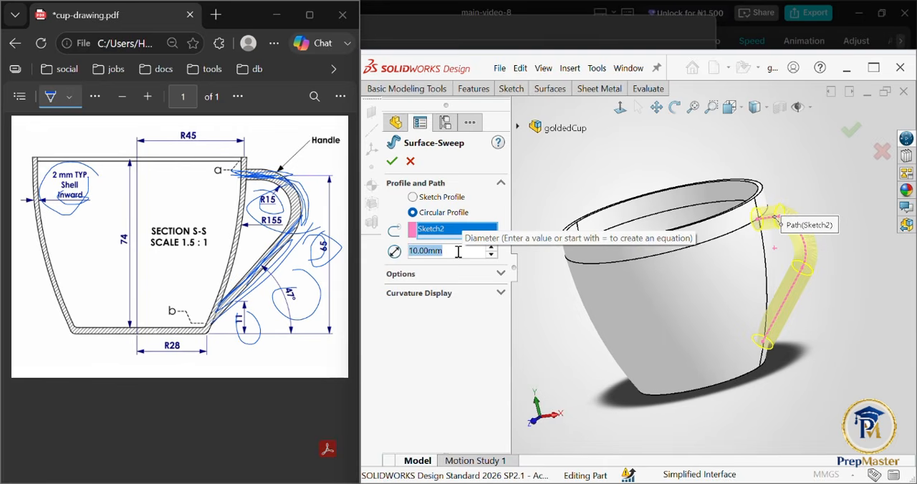
text(7)
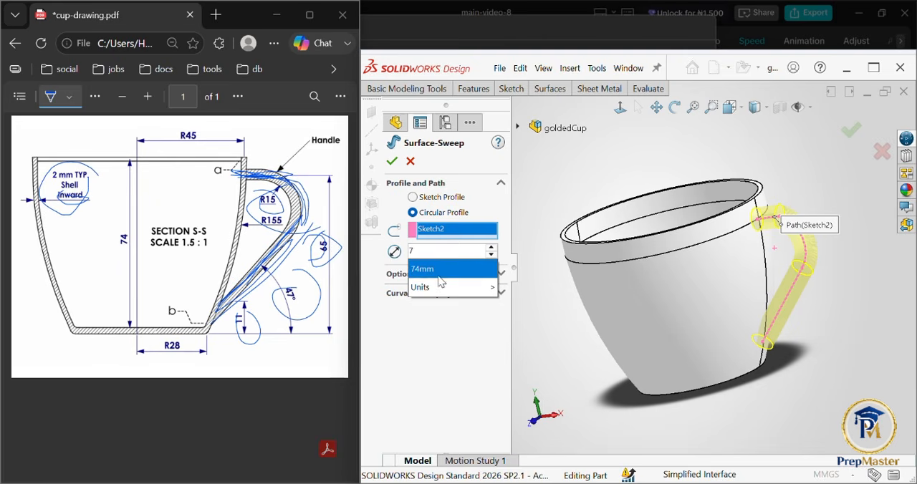
click(458, 251)
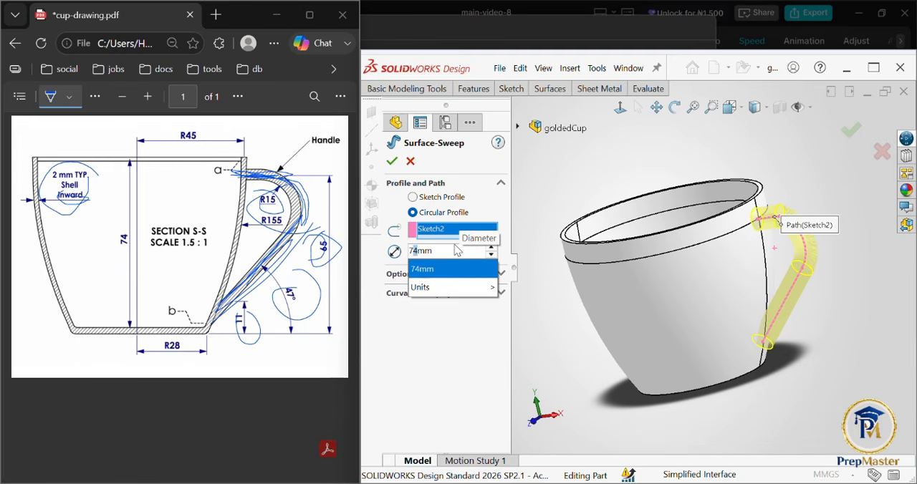
click(458, 250)
key(Left)
key(Left)
key(BackSpace)
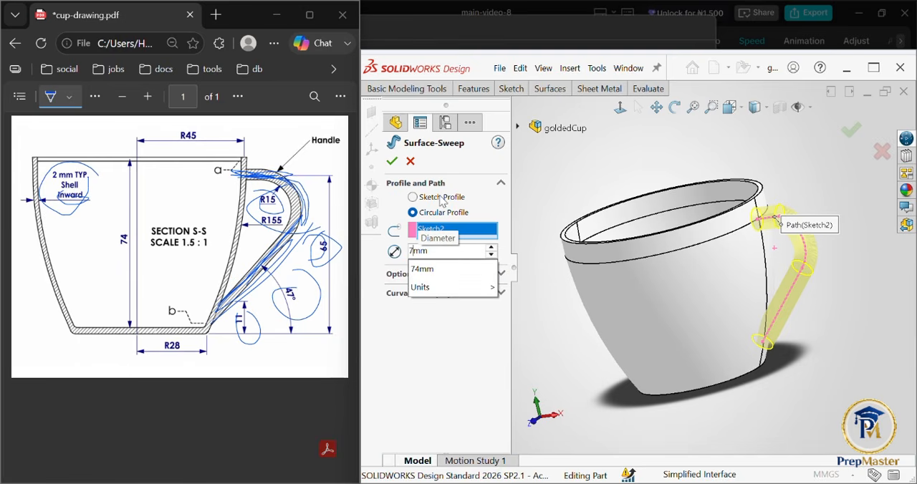
key(Return)
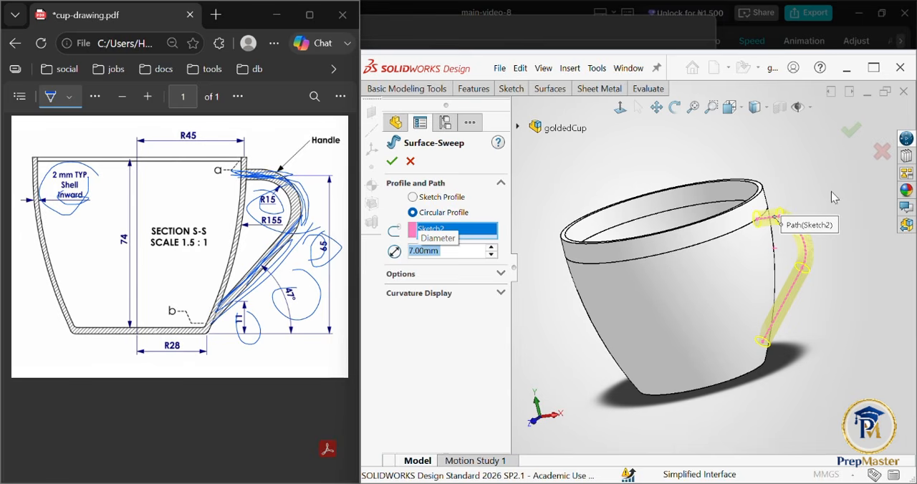
click(854, 136)
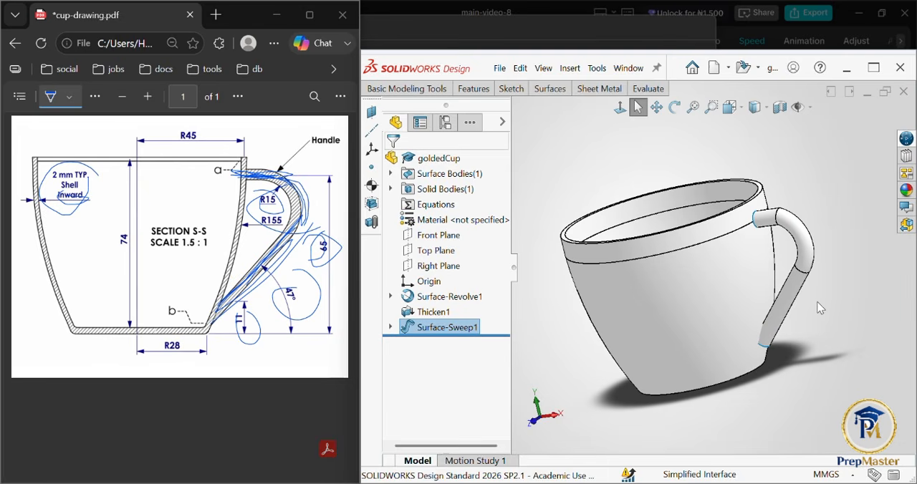
middle_drag(821, 308, 824, 287)
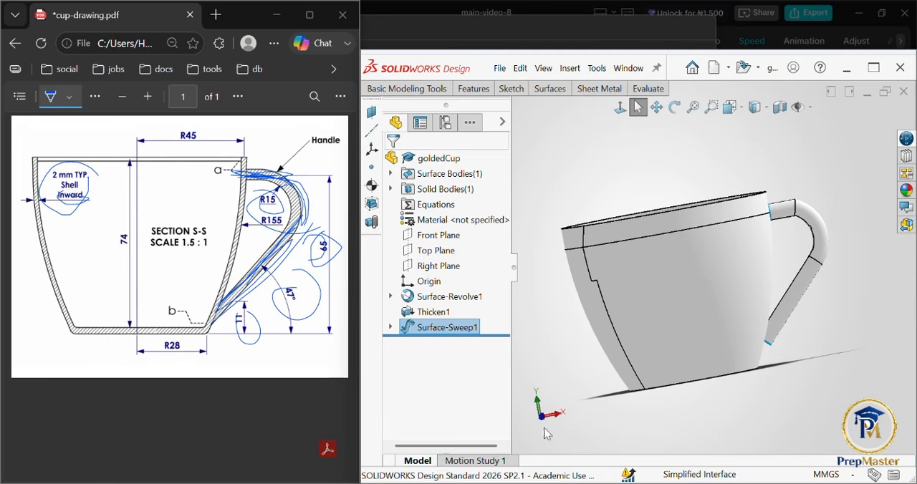
Step: Extend the handle surface's lower straight face by 10 mm, using the Distance end condition and the Same surface extension type
key(ctrl+1)
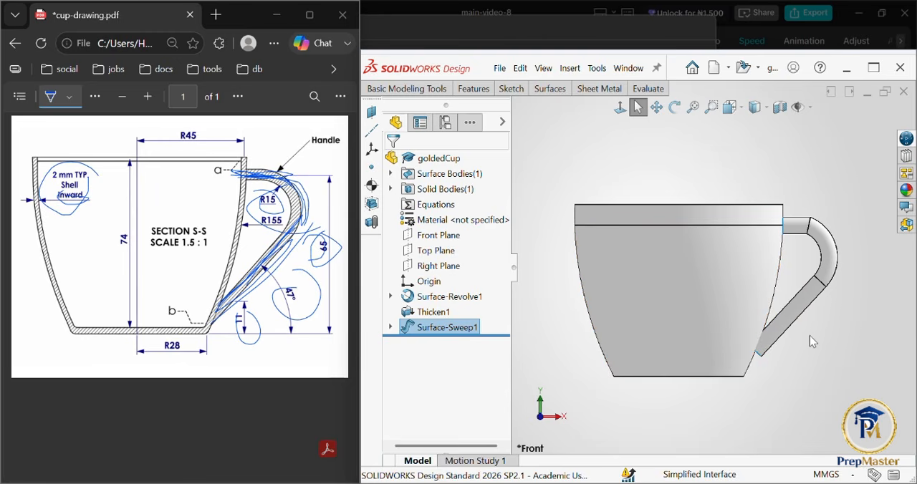
middle_drag(810, 335, 806, 281)
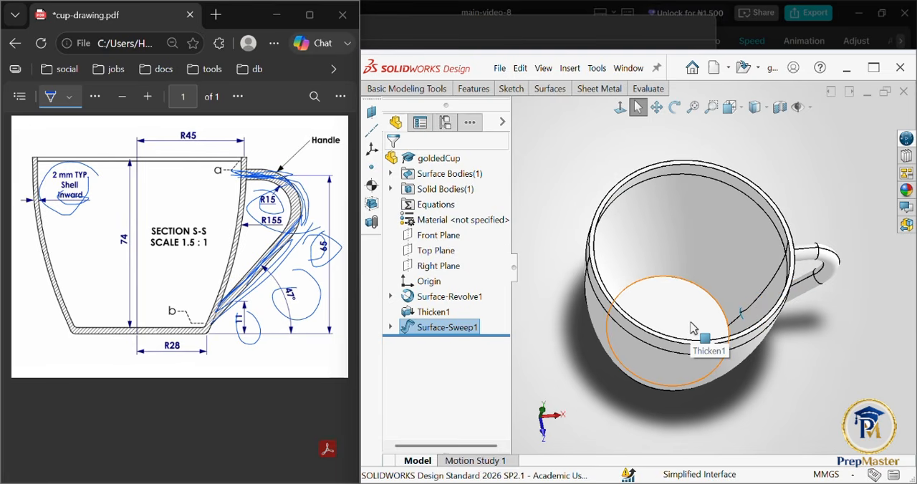
click(546, 436)
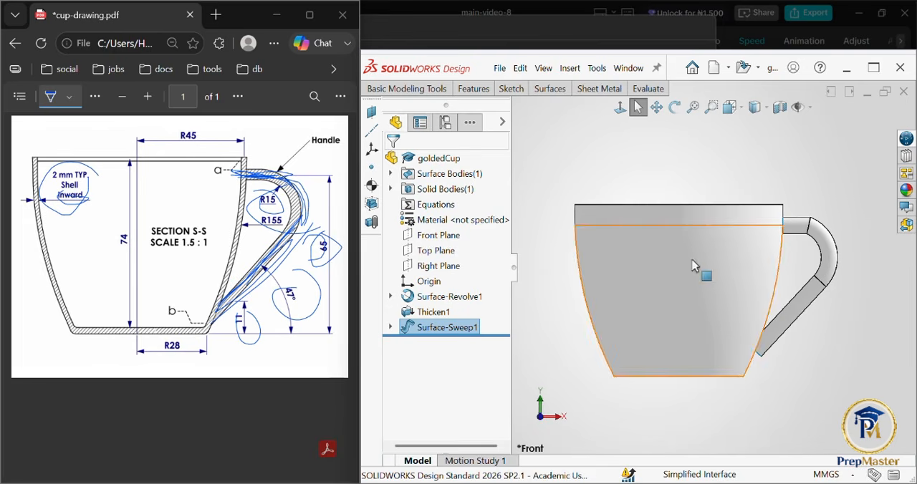
click(549, 88)
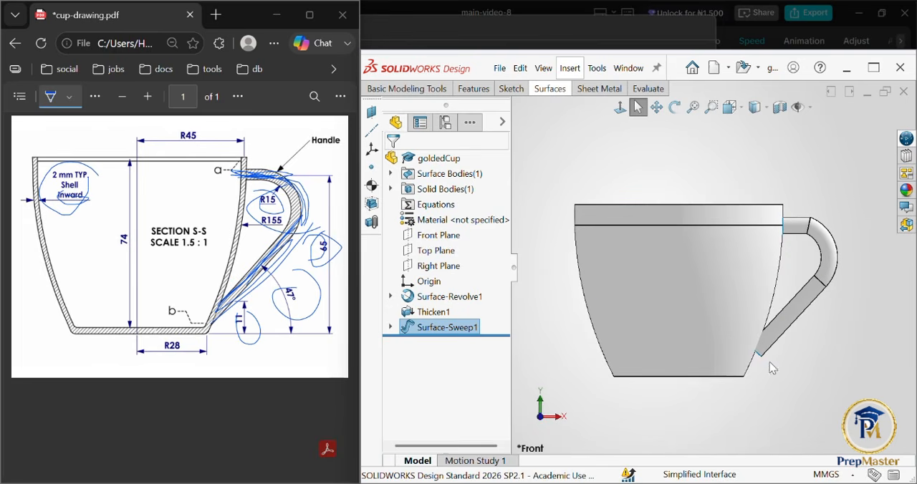
click(518, 89)
click(562, 88)
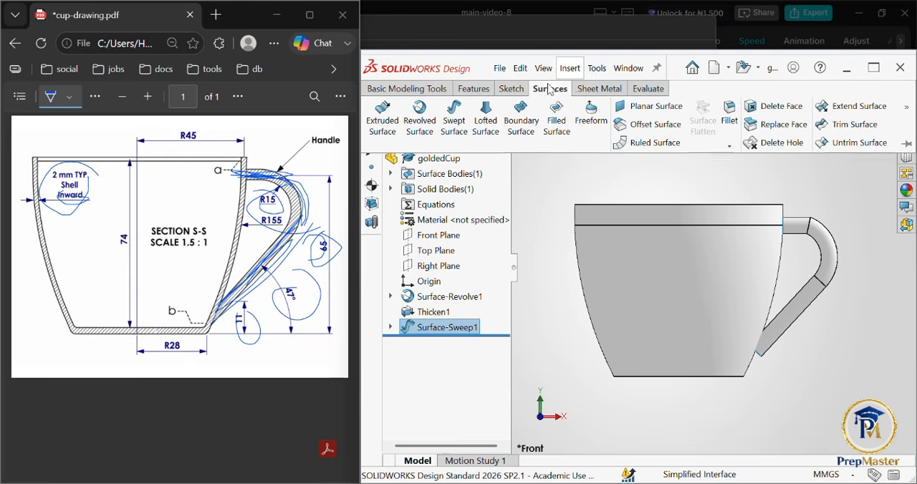
click(905, 108)
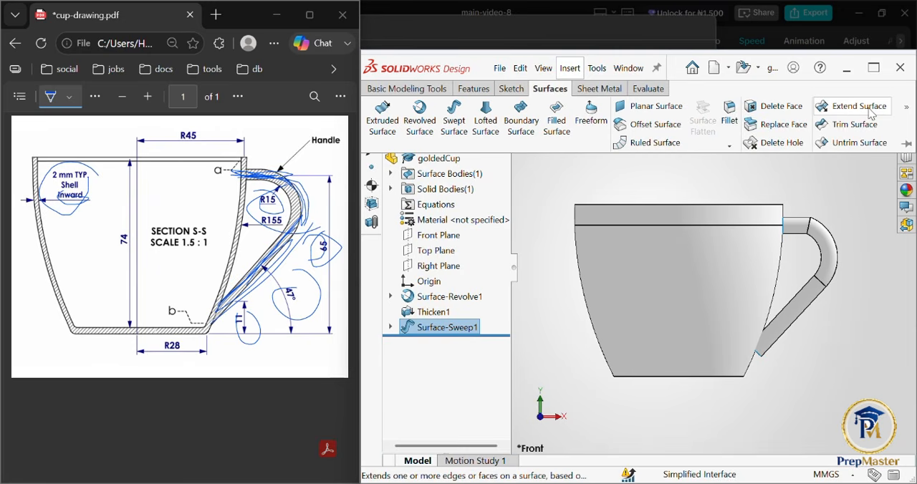
click(871, 112)
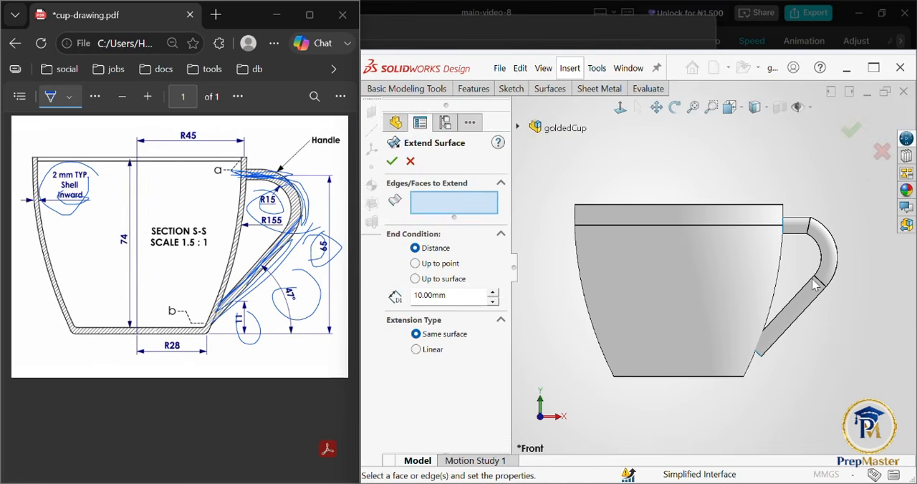
click(793, 319)
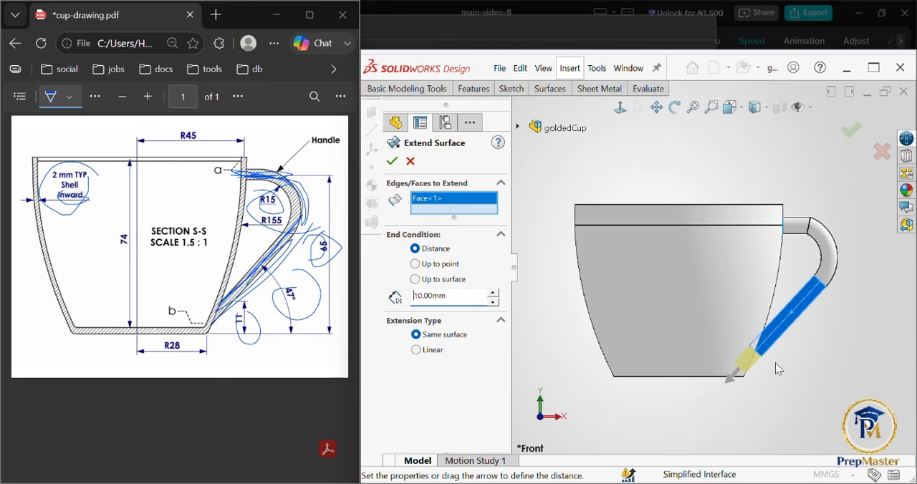
scroll(706, 338, down, 10)
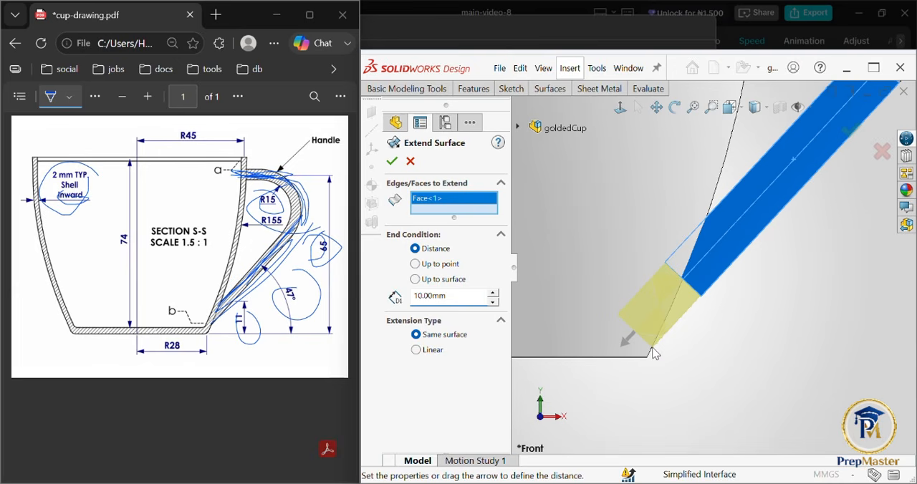
click(392, 162)
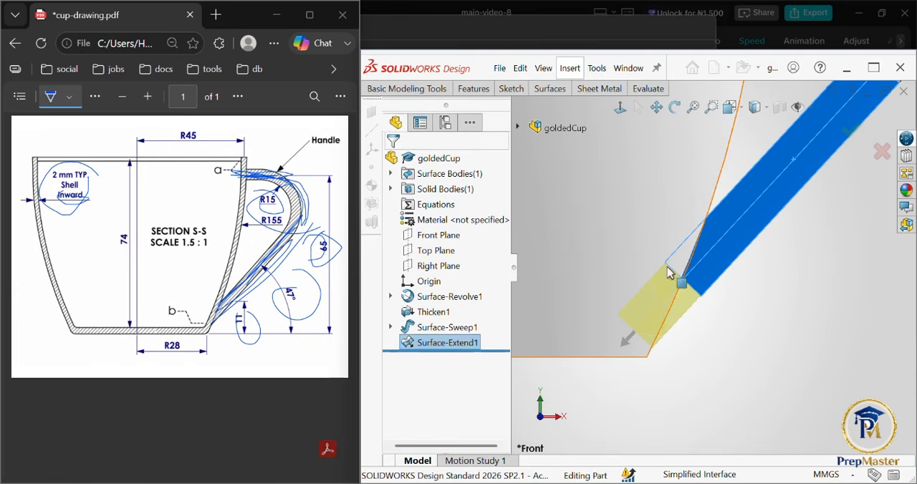
Step: Edit the handle's surface extension, trying distances of 20, 14, 12 and 11.5 mm
click(764, 348)
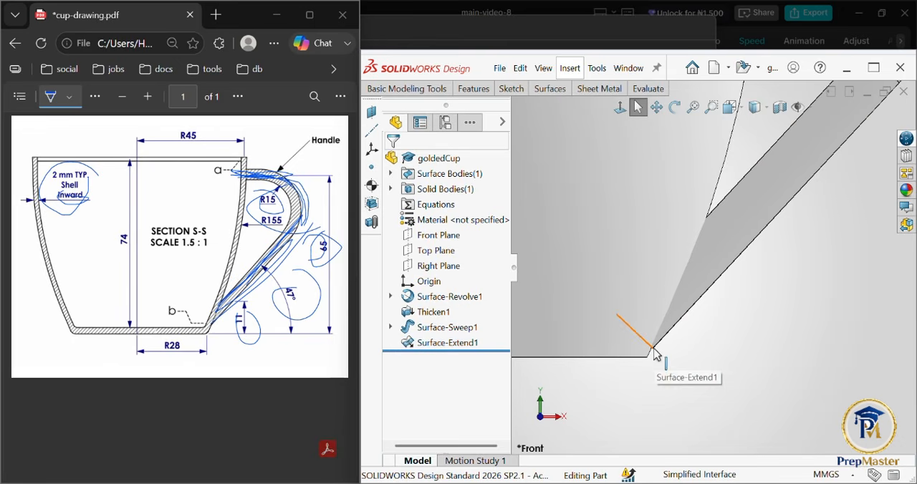
right_click(440, 348)
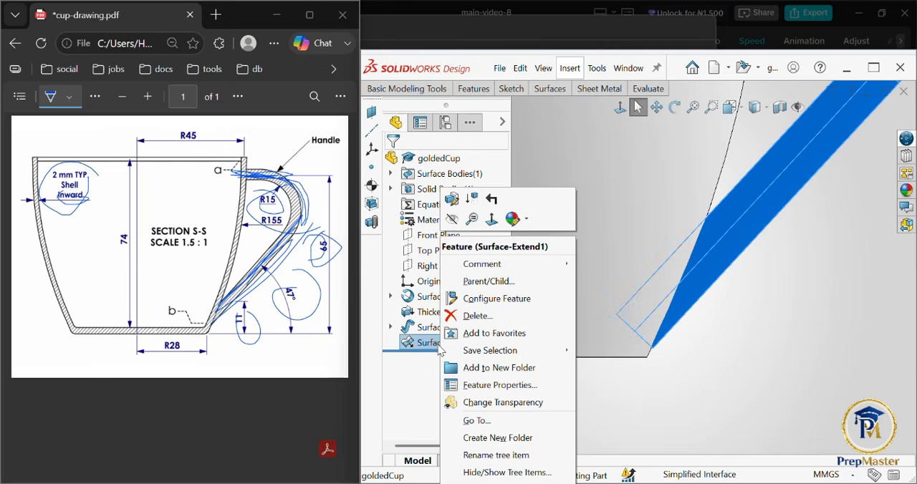
click(418, 365)
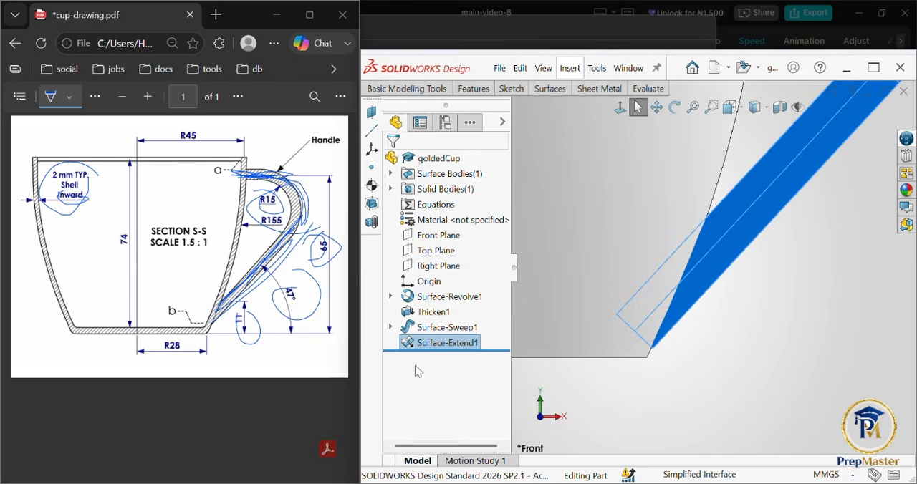
right_click(457, 347)
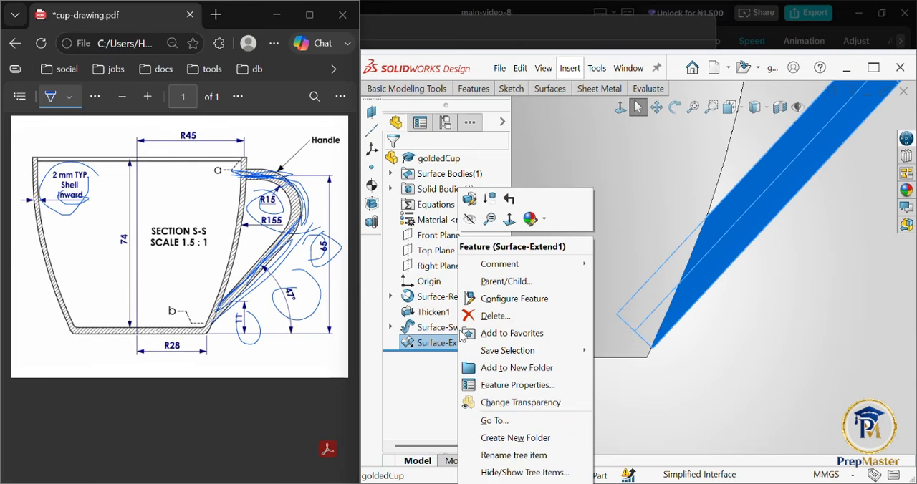
click(470, 201)
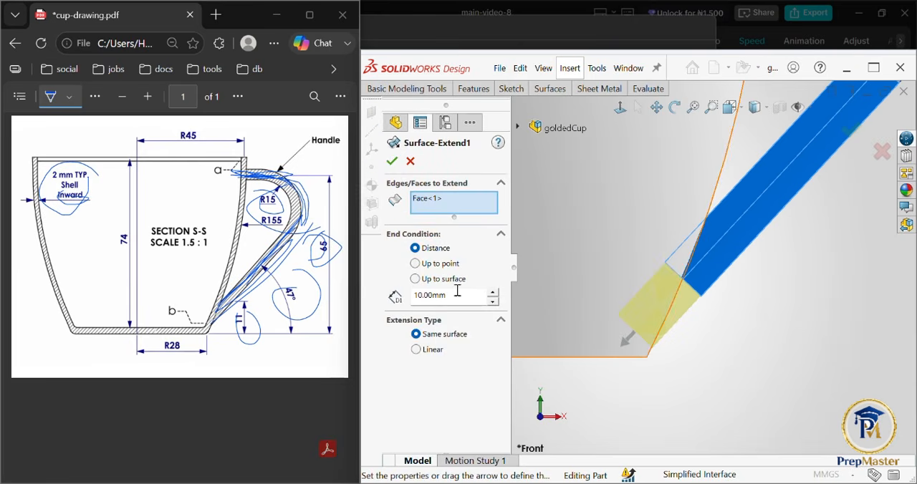
click(493, 292)
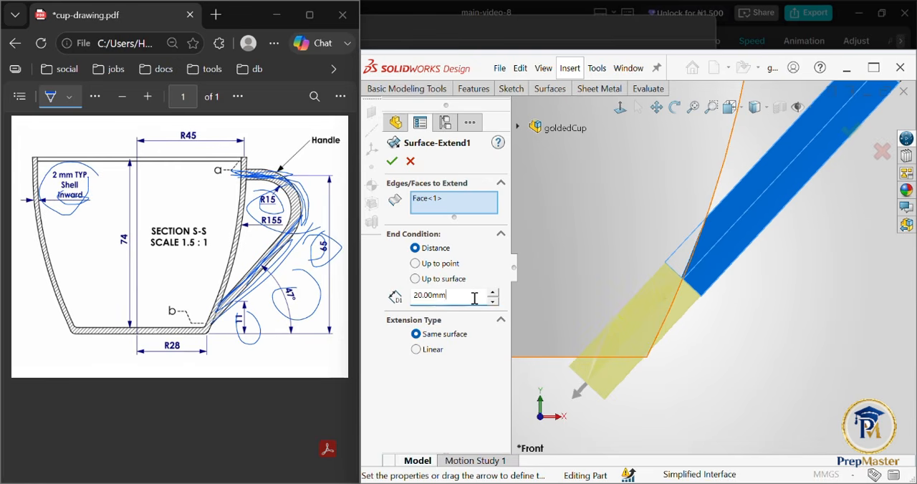
double_click(474, 298)
text(14)
key(Return)
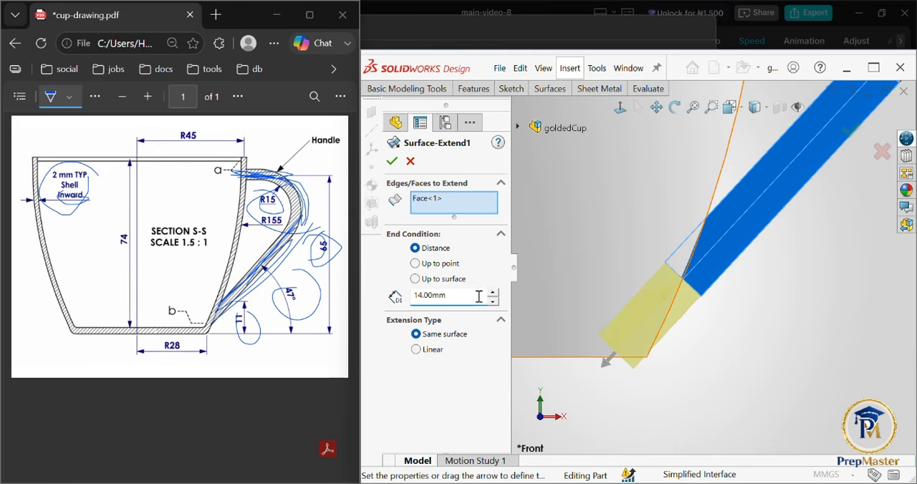
key(BackSpace)
text(2)
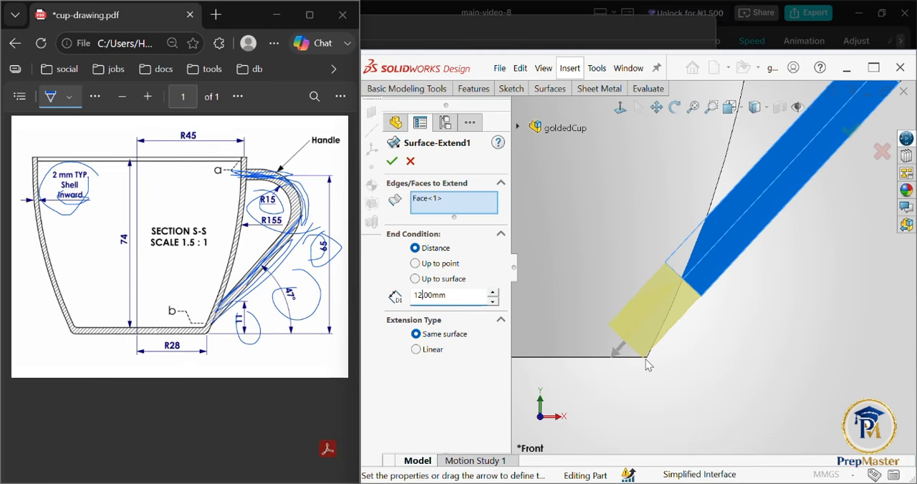
key(BackSpace)
text(1.5)
key(Return)
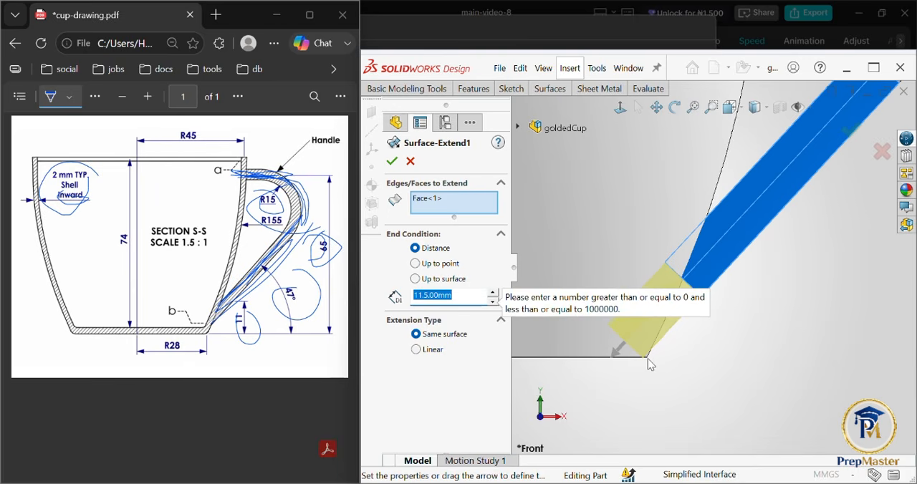
Step: Set the handle's surface extension distance to 11 mm and apply the edit
key(Left)
key(Right)
key(Right)
key(Right)
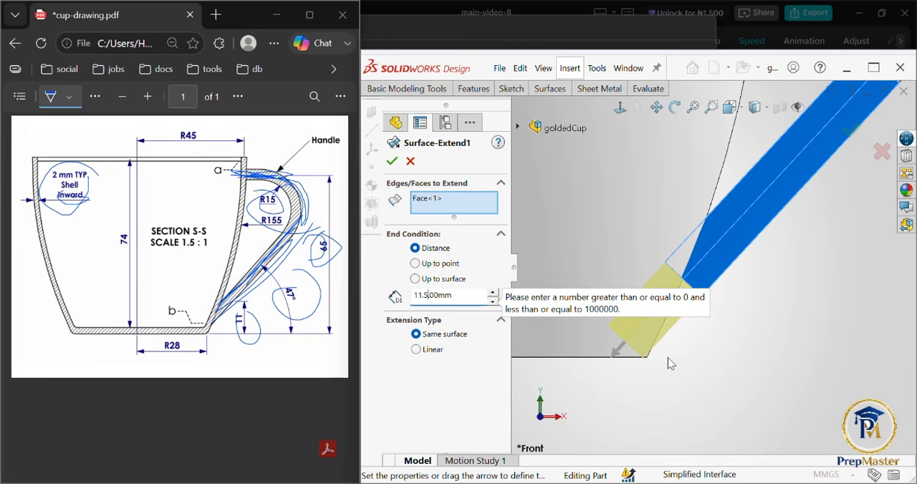
key(BackSpace)
key(BackSpace)
key(BackSpace)
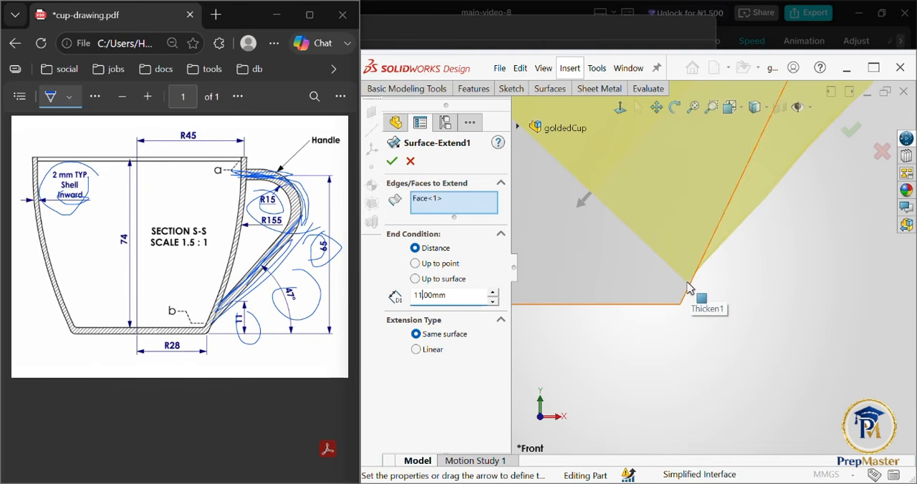
text(f)
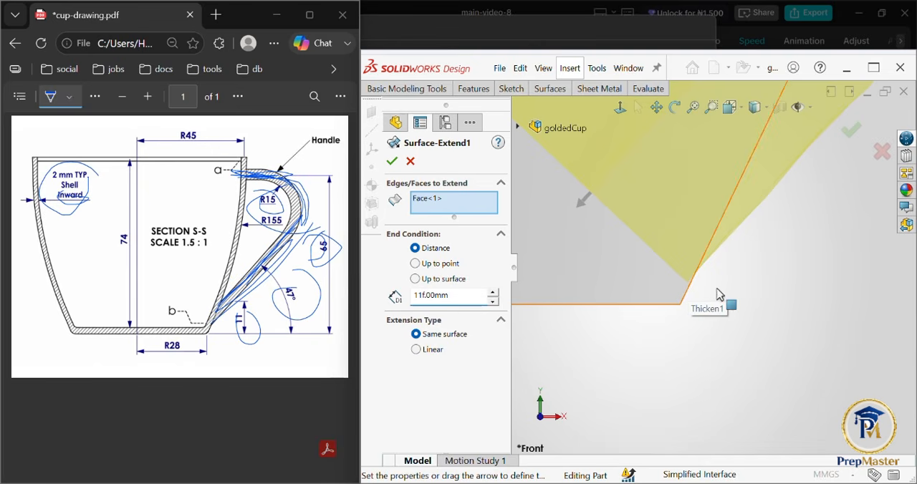
click(831, 293)
click(858, 138)
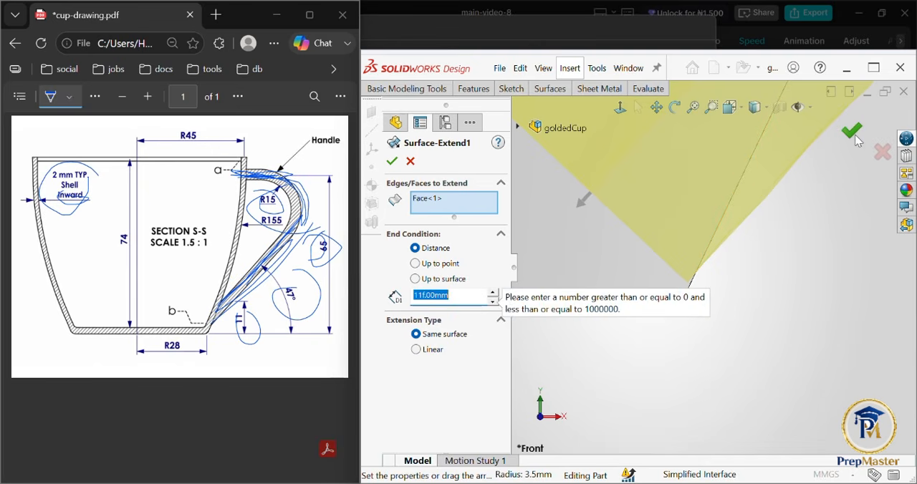
click(458, 295)
key(BackSpace)
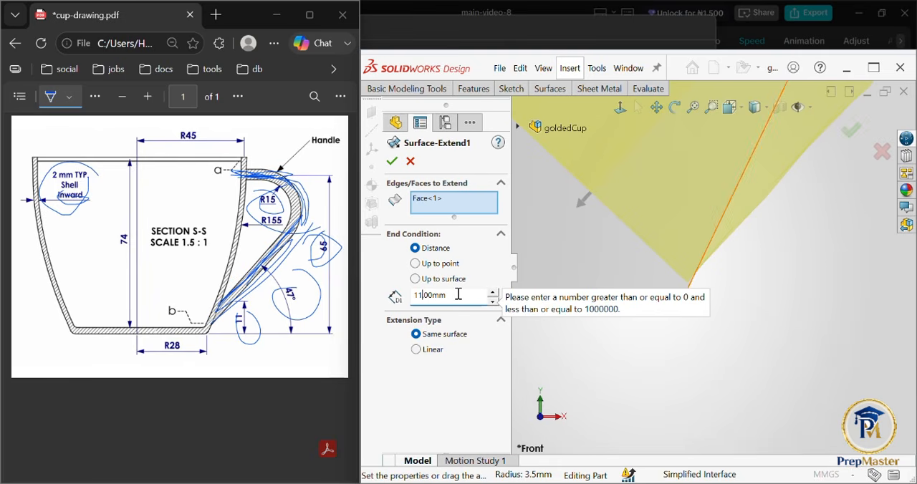
click(394, 162)
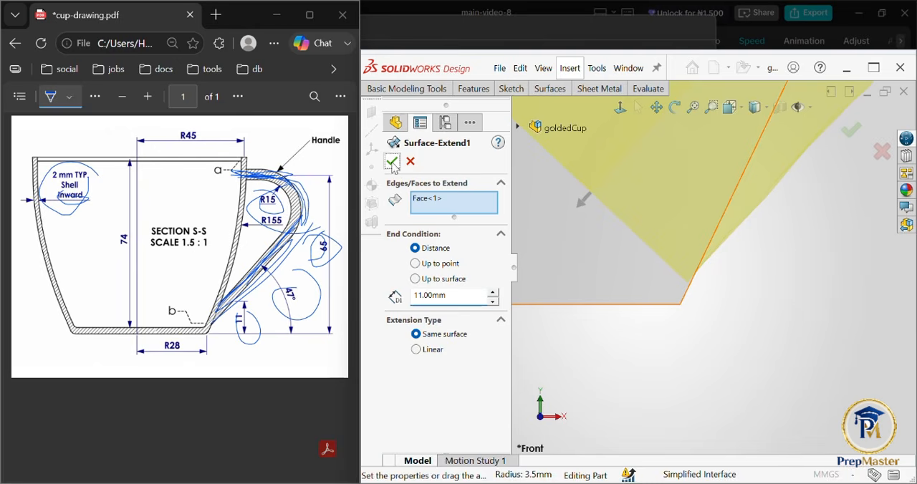
Step: Trim the extended handle surface with the cup's inner wall face, using a Standard trim and removing the portion protruding inside the cup
key(f)
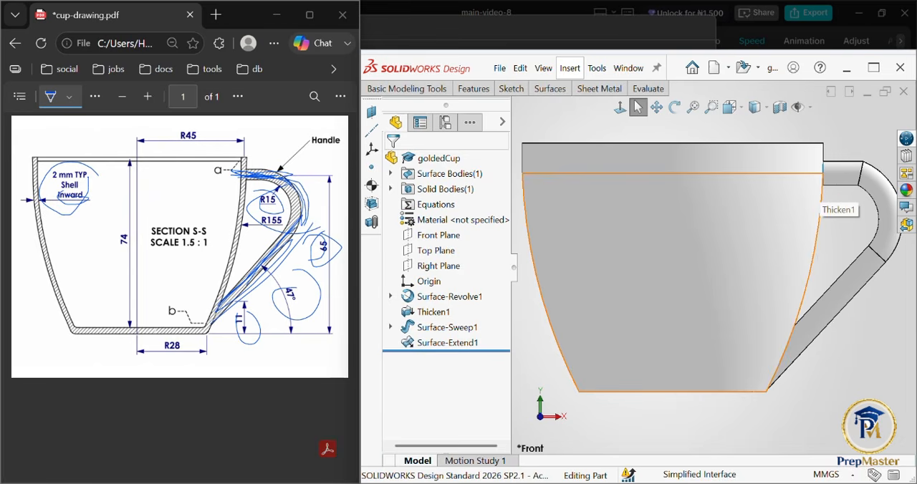
middle_drag(812, 192, 789, 305)
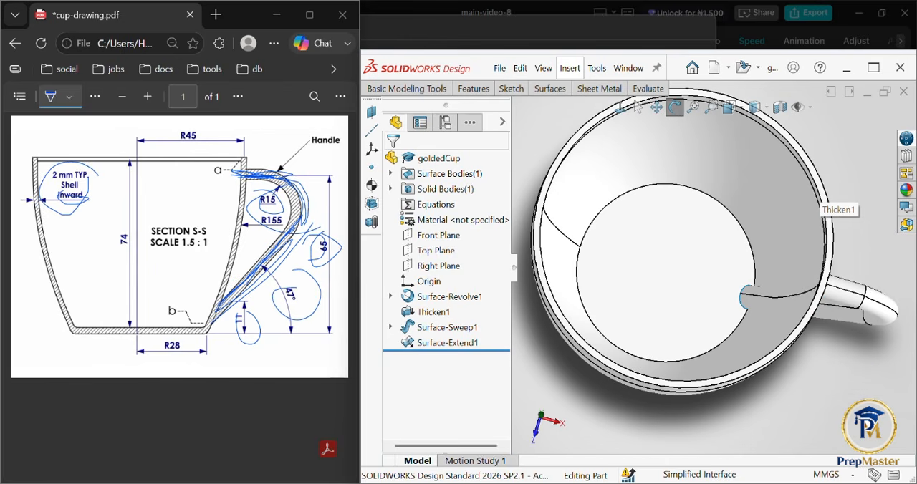
click(550, 88)
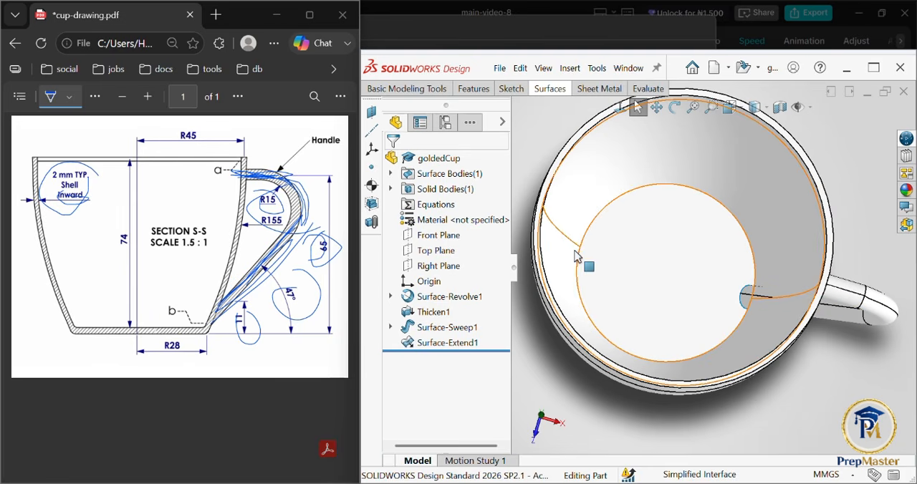
click(562, 94)
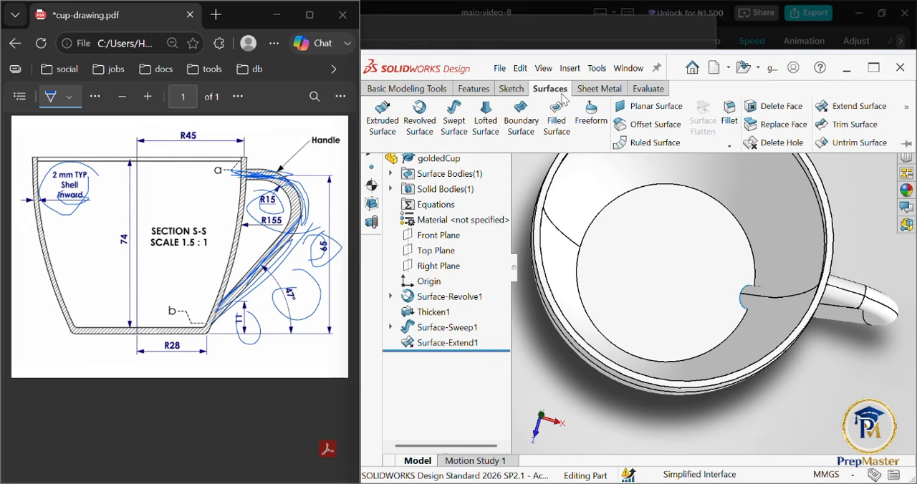
click(845, 126)
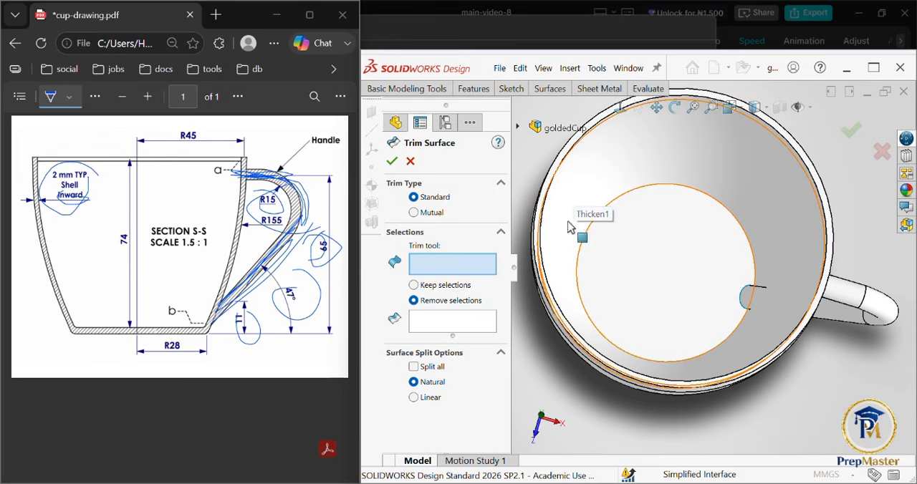
click(767, 170)
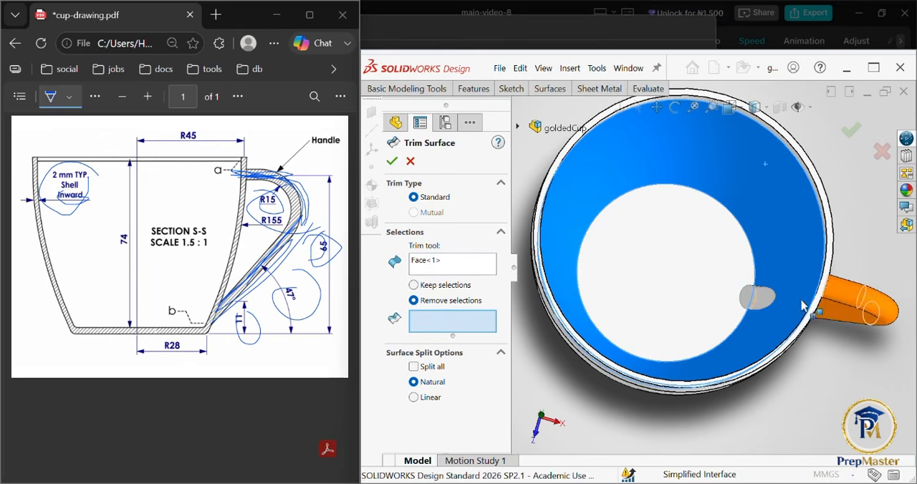
click(761, 297)
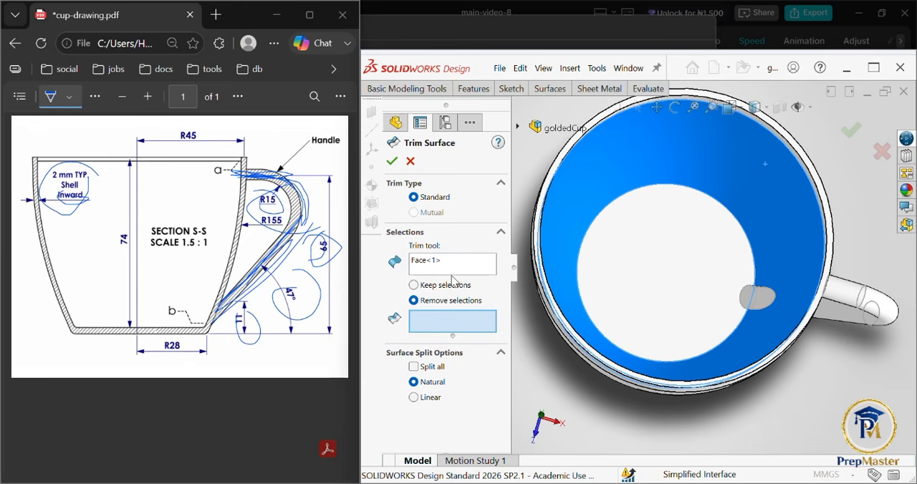
click(416, 286)
click(749, 292)
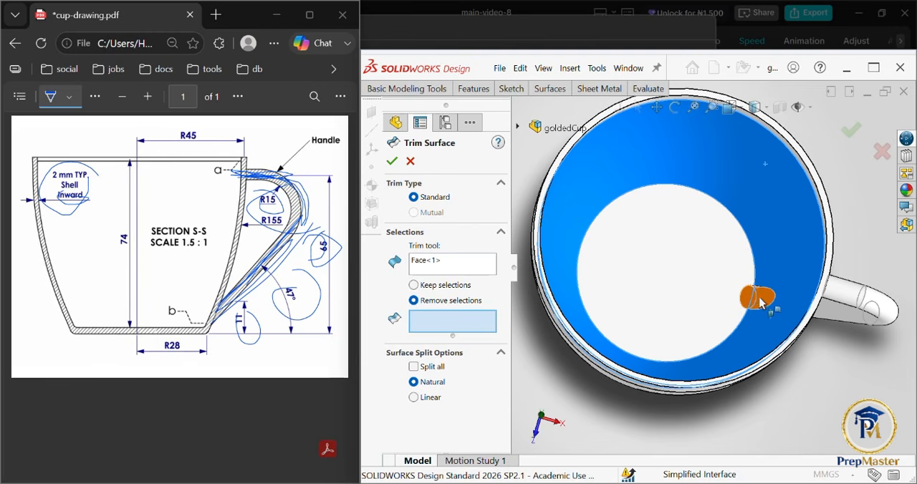
click(757, 294)
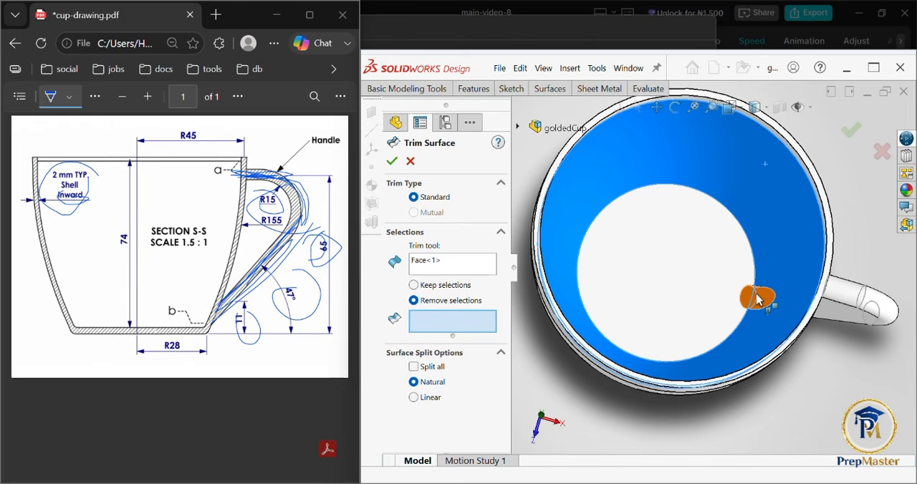
click(757, 298)
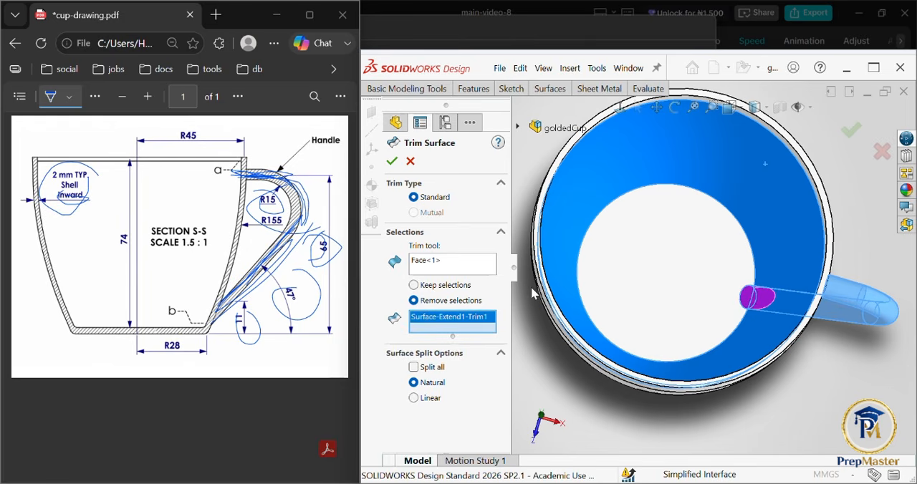
click(392, 162)
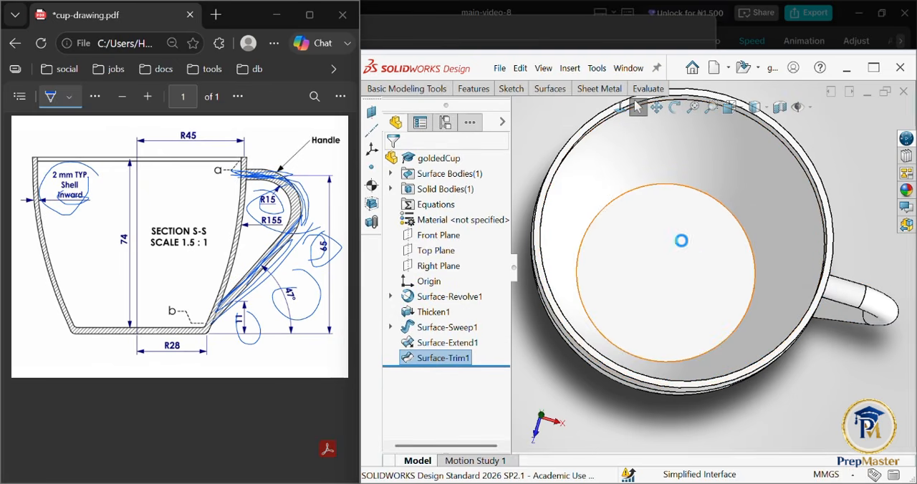
Step: Apply the matte gold metal appearance to the whole cup, including its handle
click(829, 368)
middle_drag(829, 368, 811, 269)
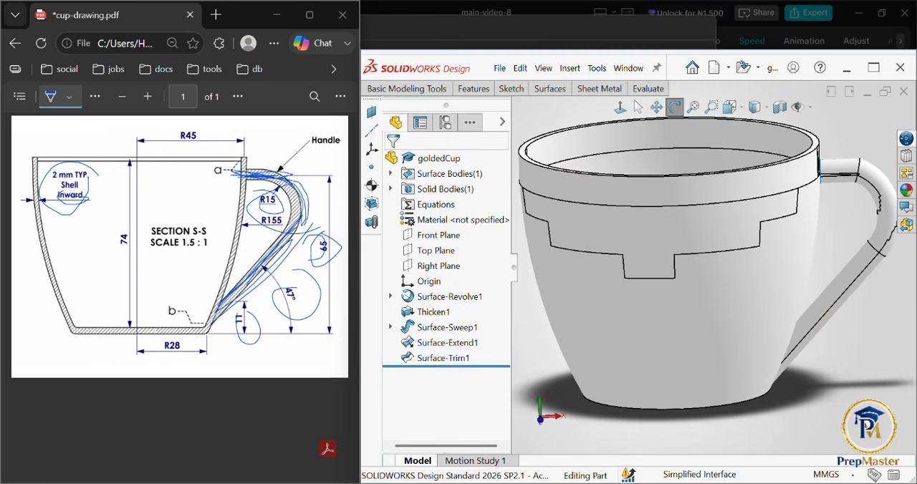
key(Escape)
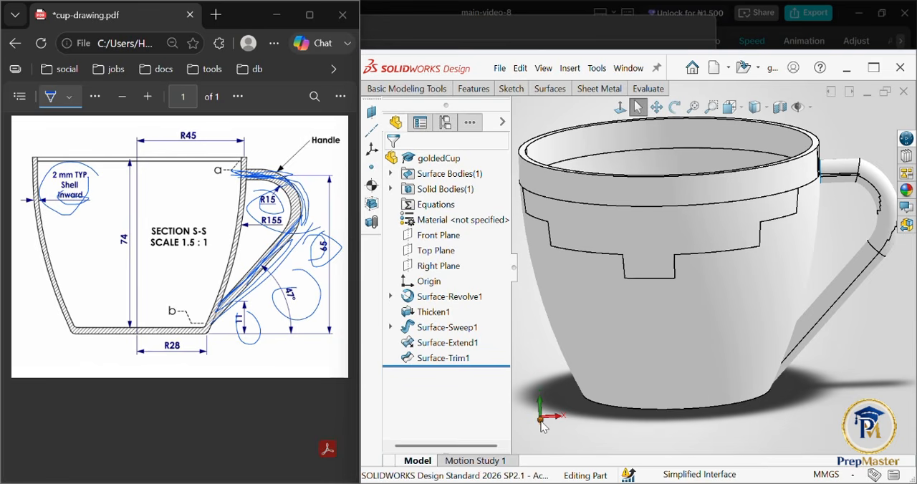
click(543, 426)
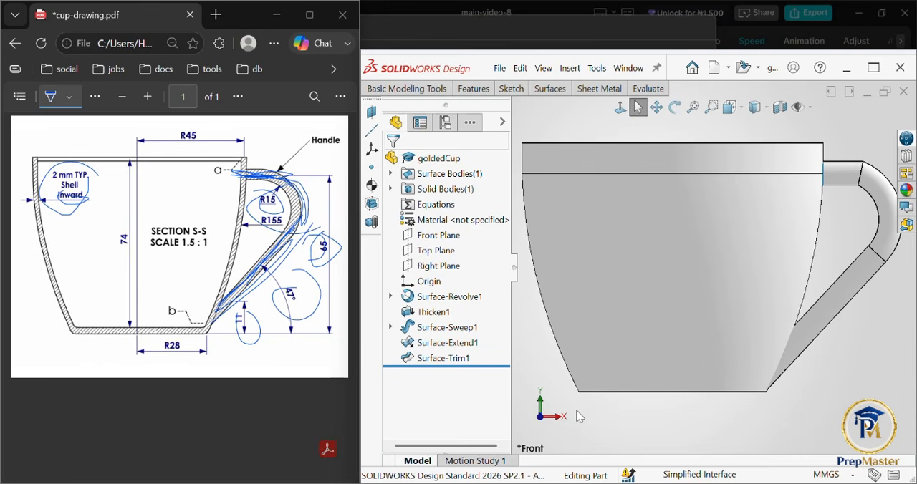
scroll(860, 312, down, 2)
scroll(860, 312, up, 2)
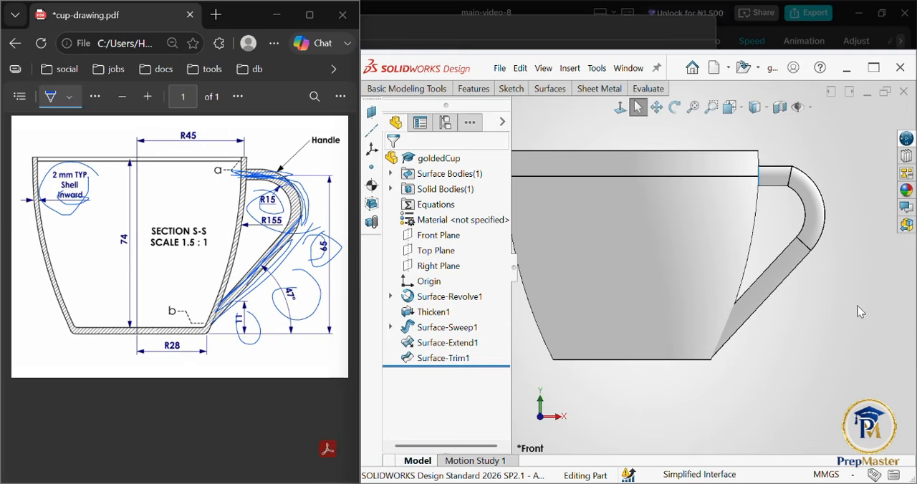
scroll(860, 311, up, 2)
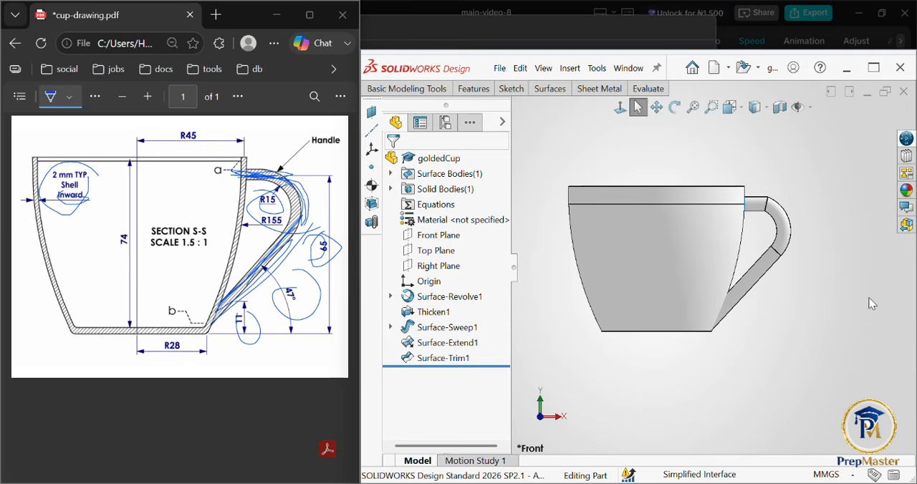
click(906, 189)
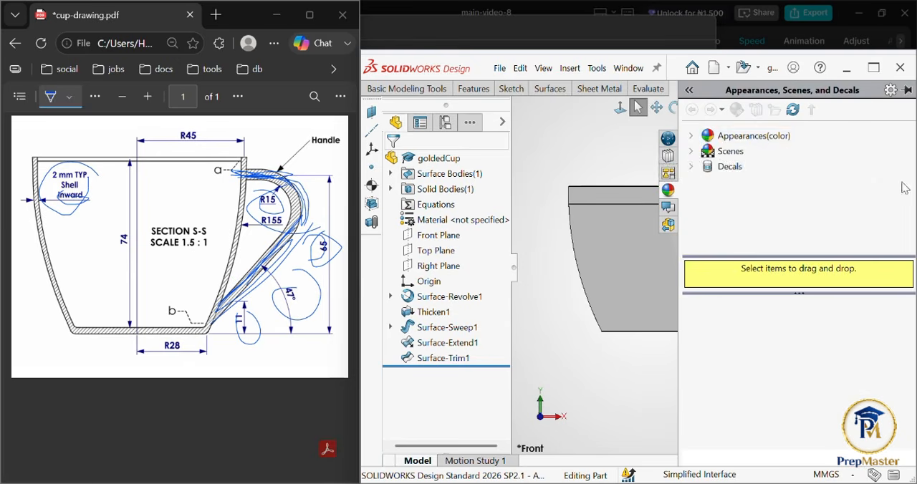
click(722, 140)
click(692, 137)
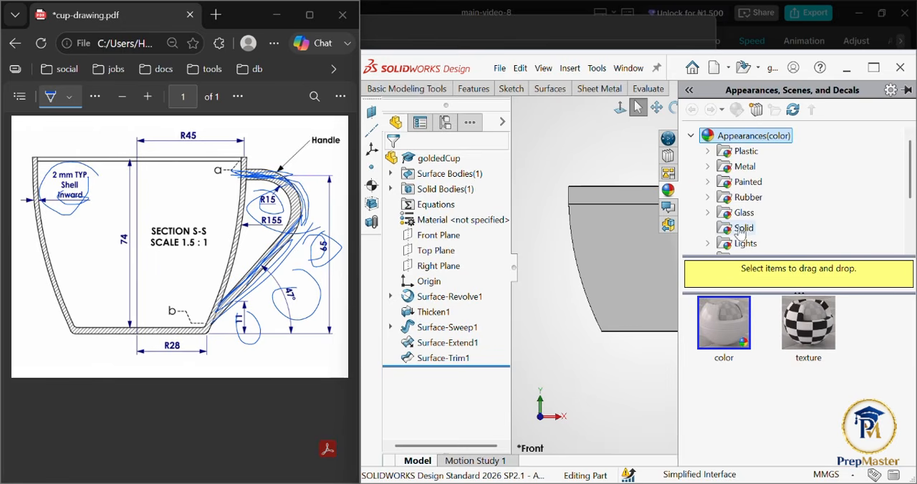
click(710, 166)
scroll(764, 190, down, 1)
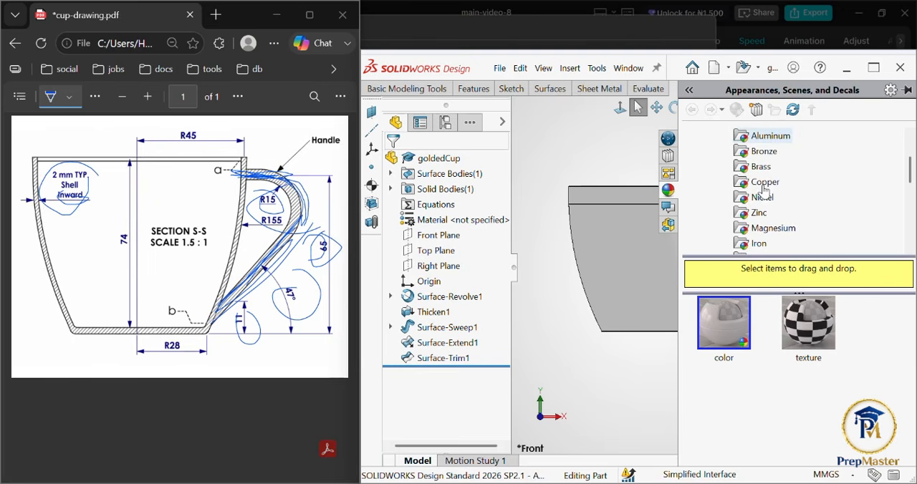
scroll(778, 199, down, 2)
click(777, 199)
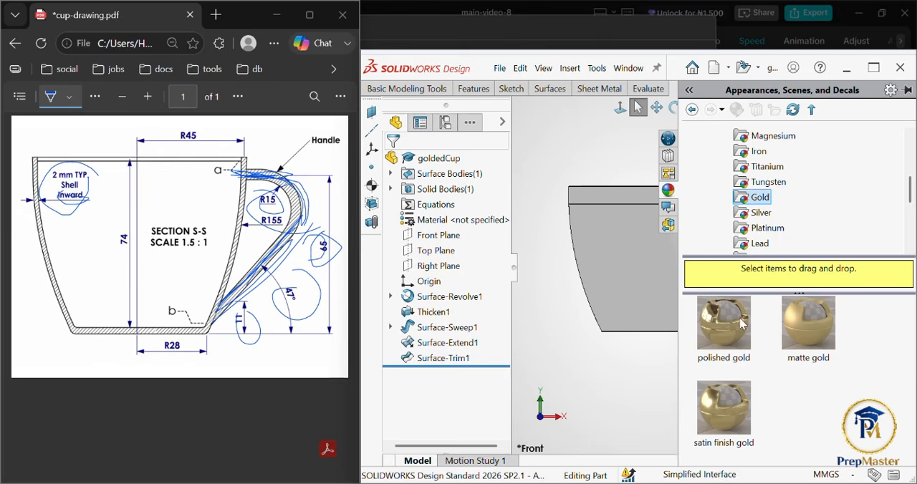
click(816, 306)
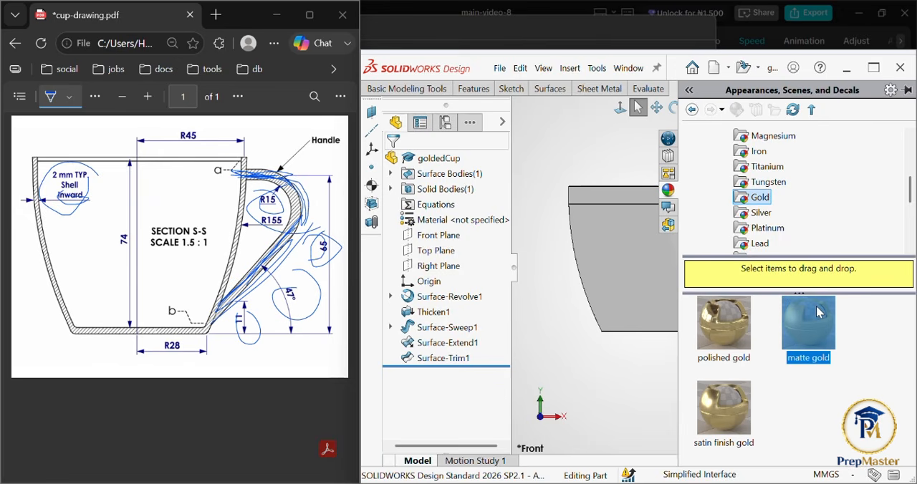
double_click(816, 306)
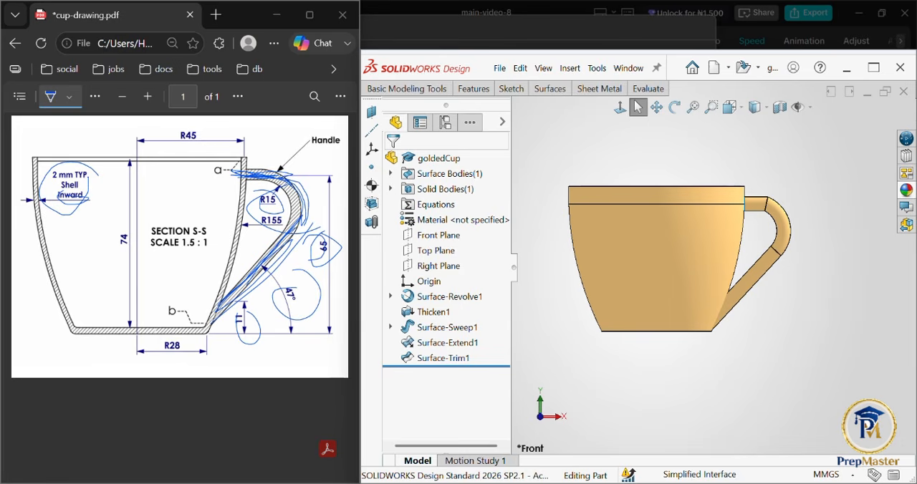
Step: Set the model's display style to Shaded without edges and view the finished cup at an angle
middle_drag(761, 204, 781, 264)
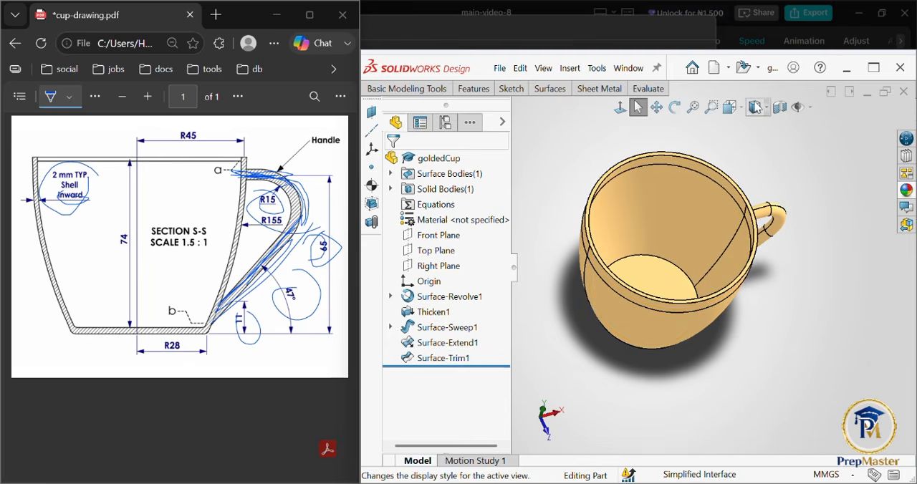
click(756, 143)
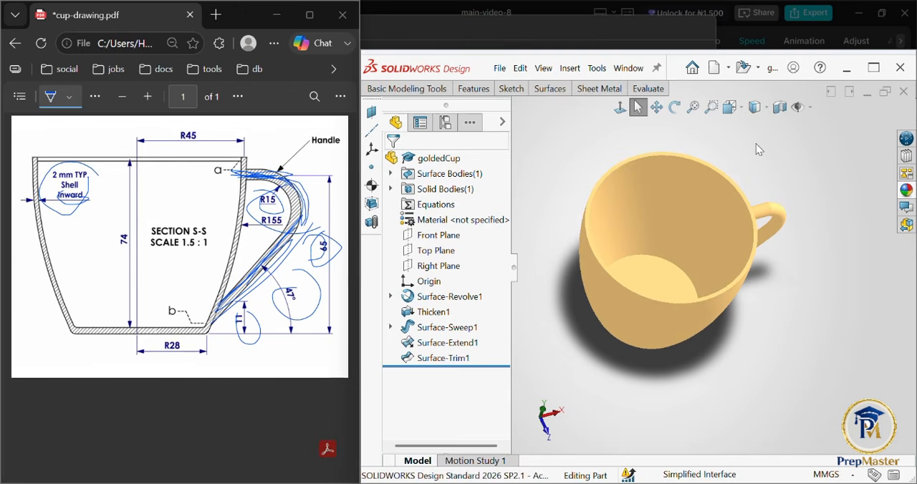
middle_drag(688, 287, 663, 251)
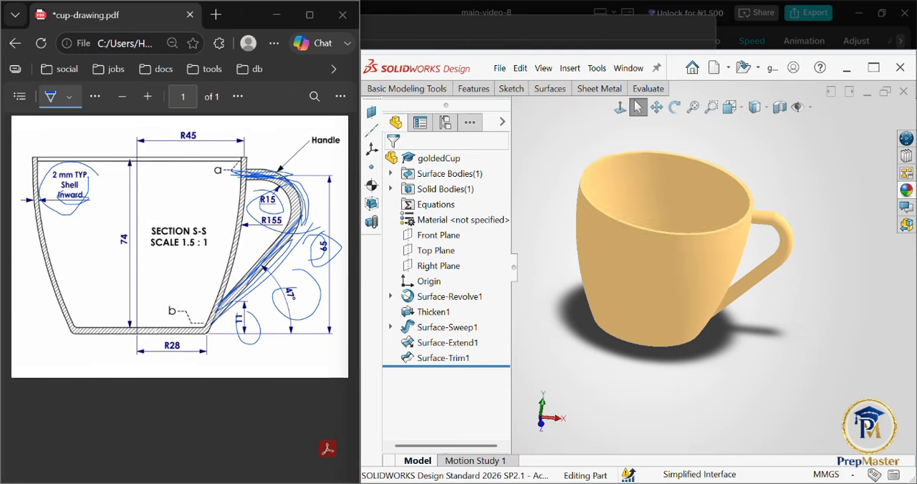